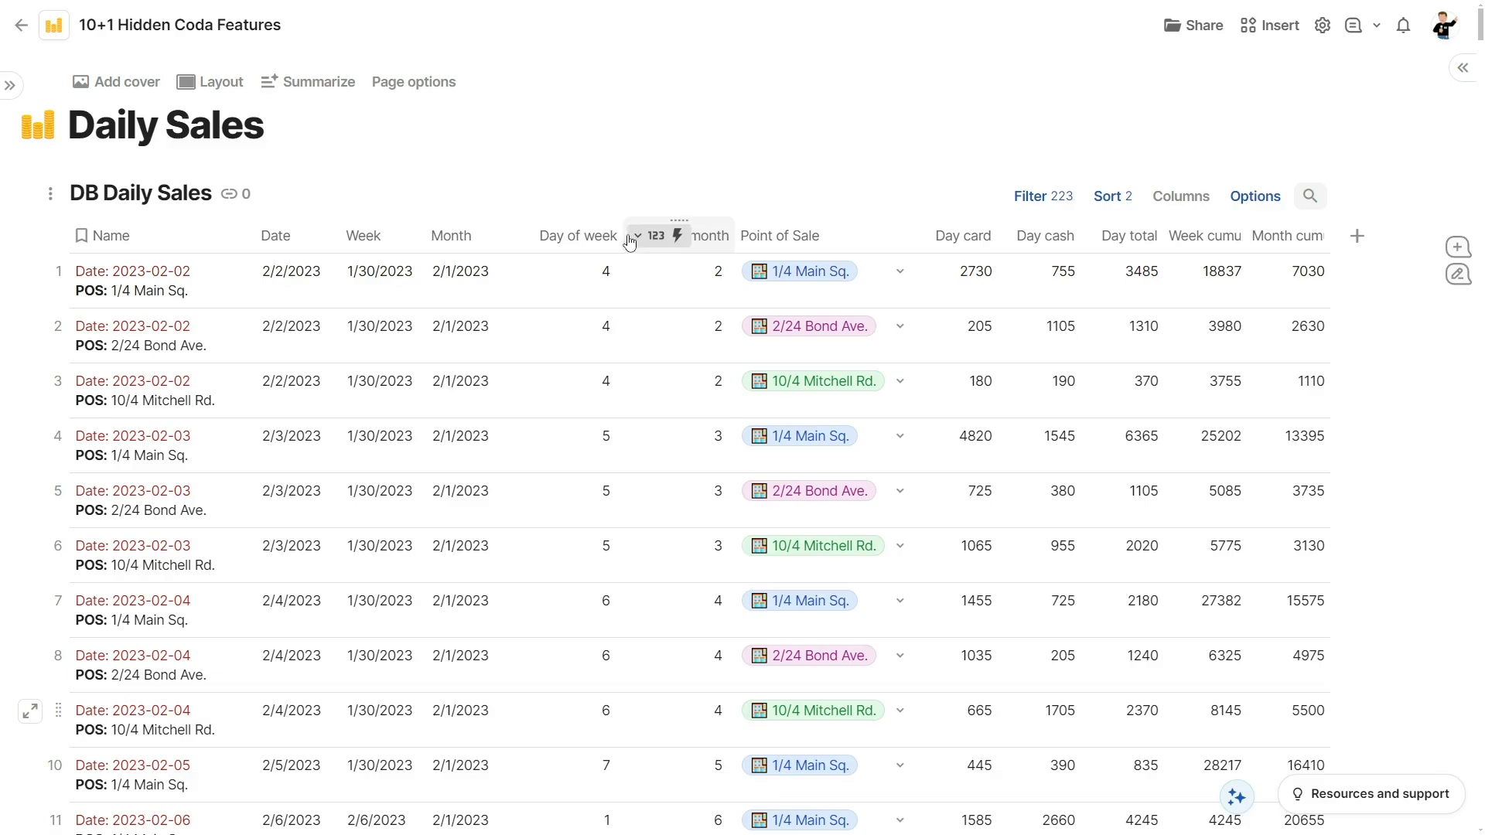
Step: Make the Day of week column slightly narrower at its border with Day of month
{"action": "left_click_drag", "start_coordinate": [630, 241], "coordinate": [614, 248]}
Step: Widen both the Day of week and Day of month columns to about 150 px
{"action": "left_click", "coordinate": [604, 231]}
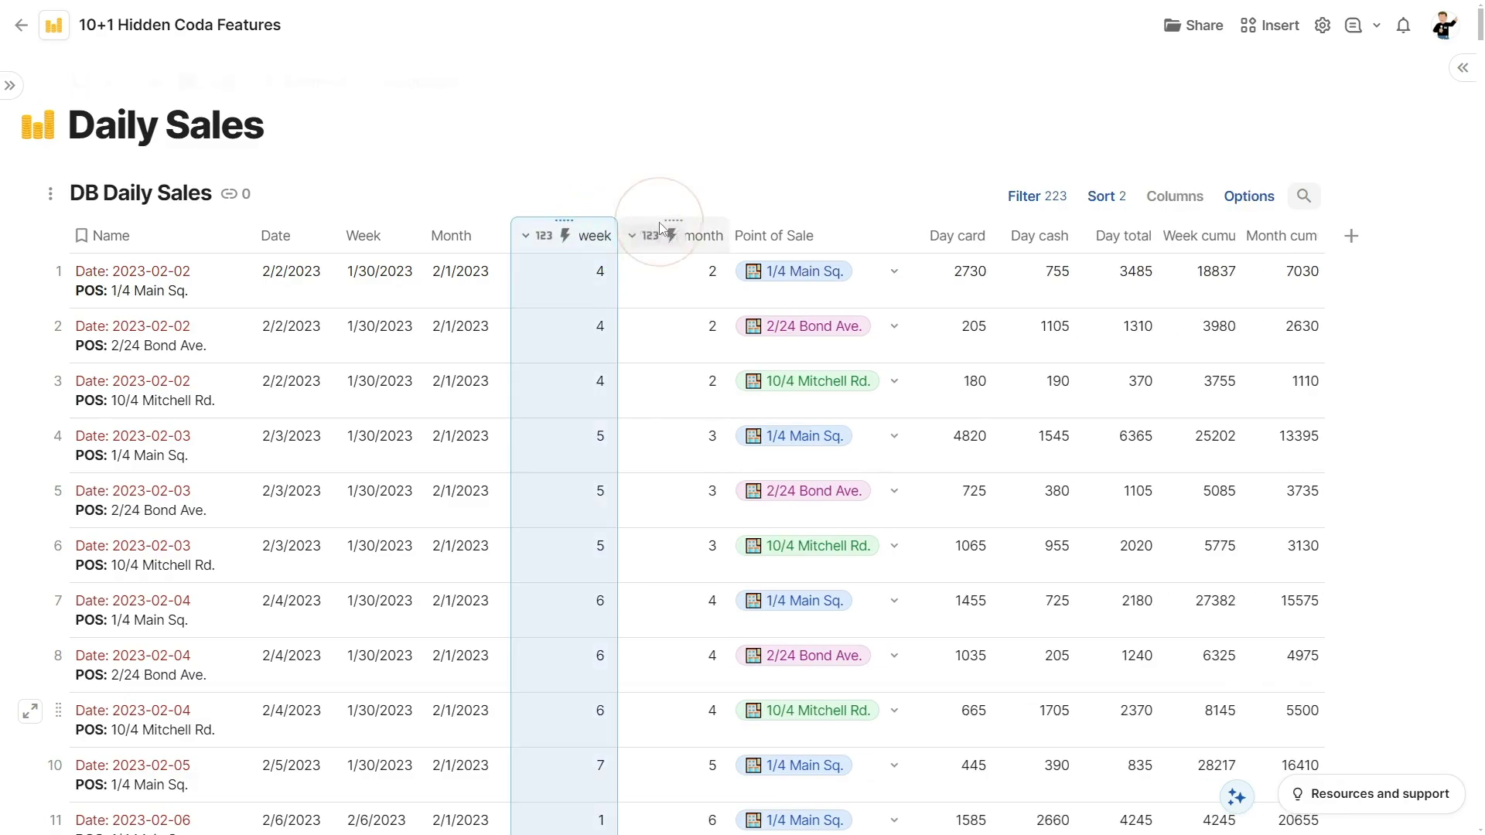
{"action": "left_click", "coordinate": [627, 240], "text": "shift"}
{"action": "left_click_drag", "start_coordinate": [621, 240], "coordinate": [653, 287]}
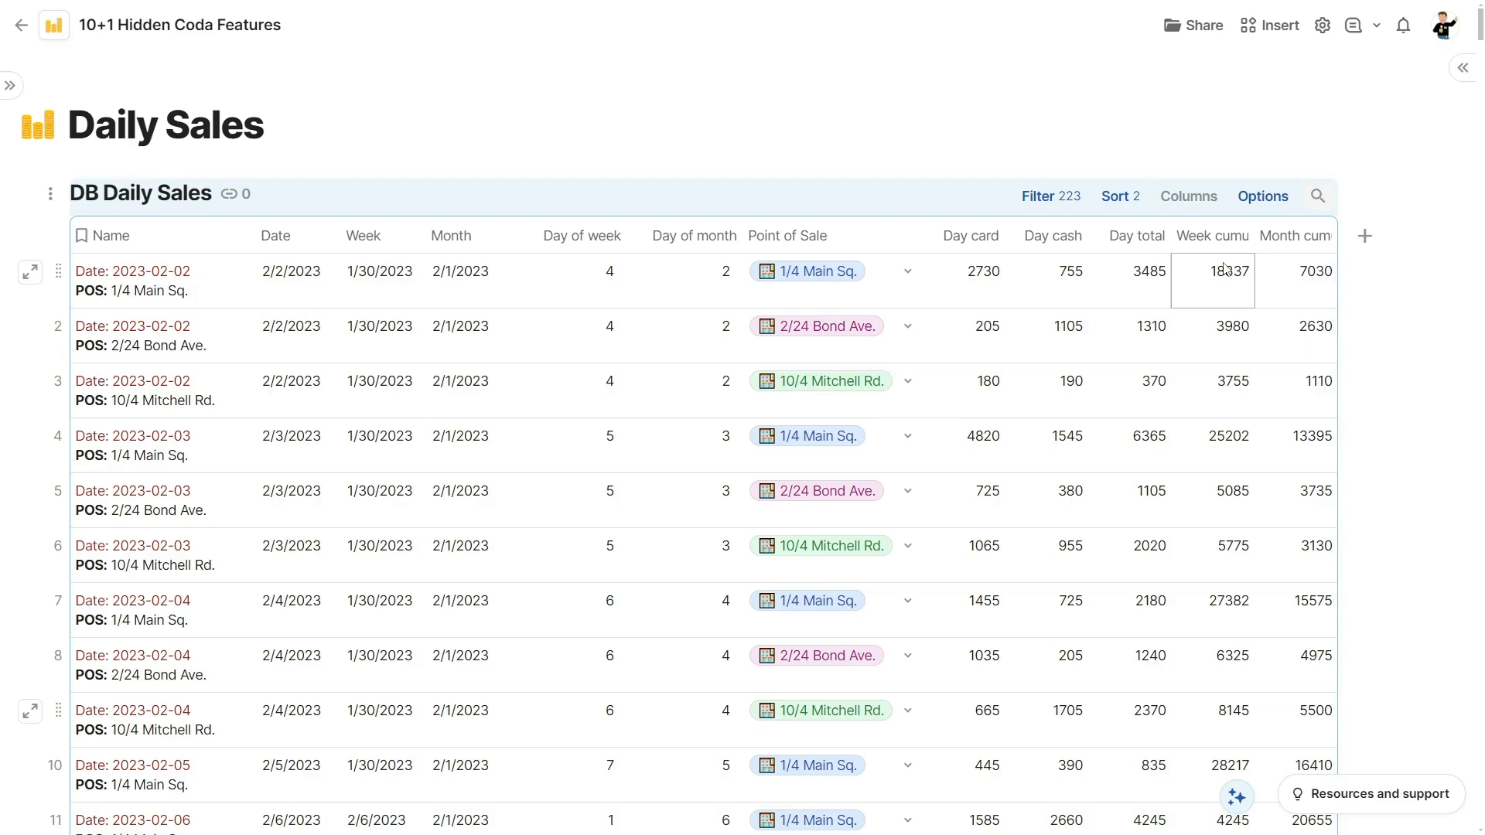
Step: Make the table's header row taller so column names can wrap
{"action": "left_click", "coordinate": [1233, 228]}
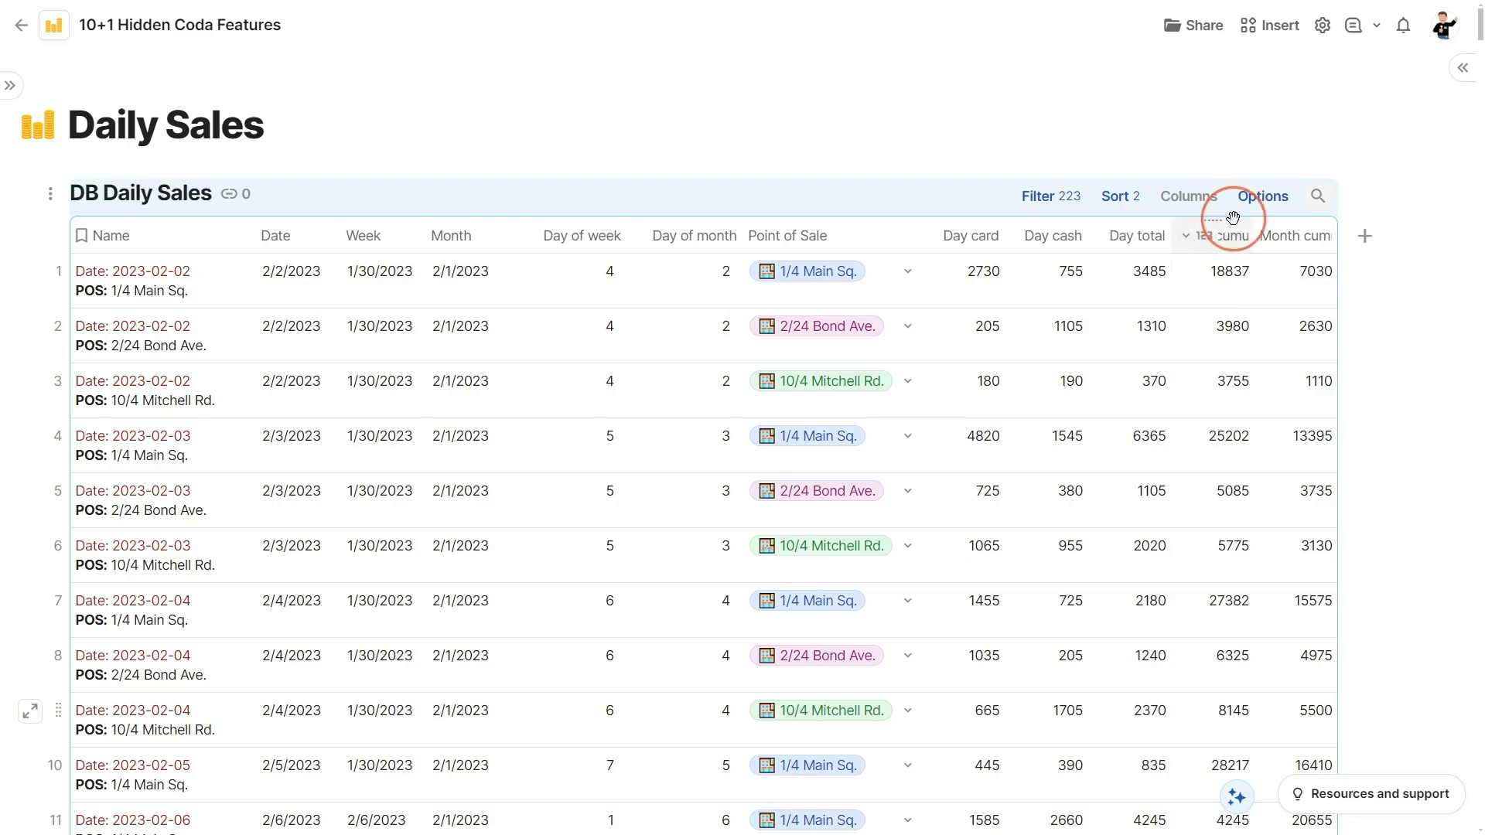
{"action": "left_click", "coordinate": [1243, 271]}
{"action": "left_click_drag", "start_coordinate": [1234, 246], "coordinate": [1232, 286]}
{"action": "left_click", "coordinate": [1242, 263]}
{"action": "left_click", "coordinate": [1308, 312]}
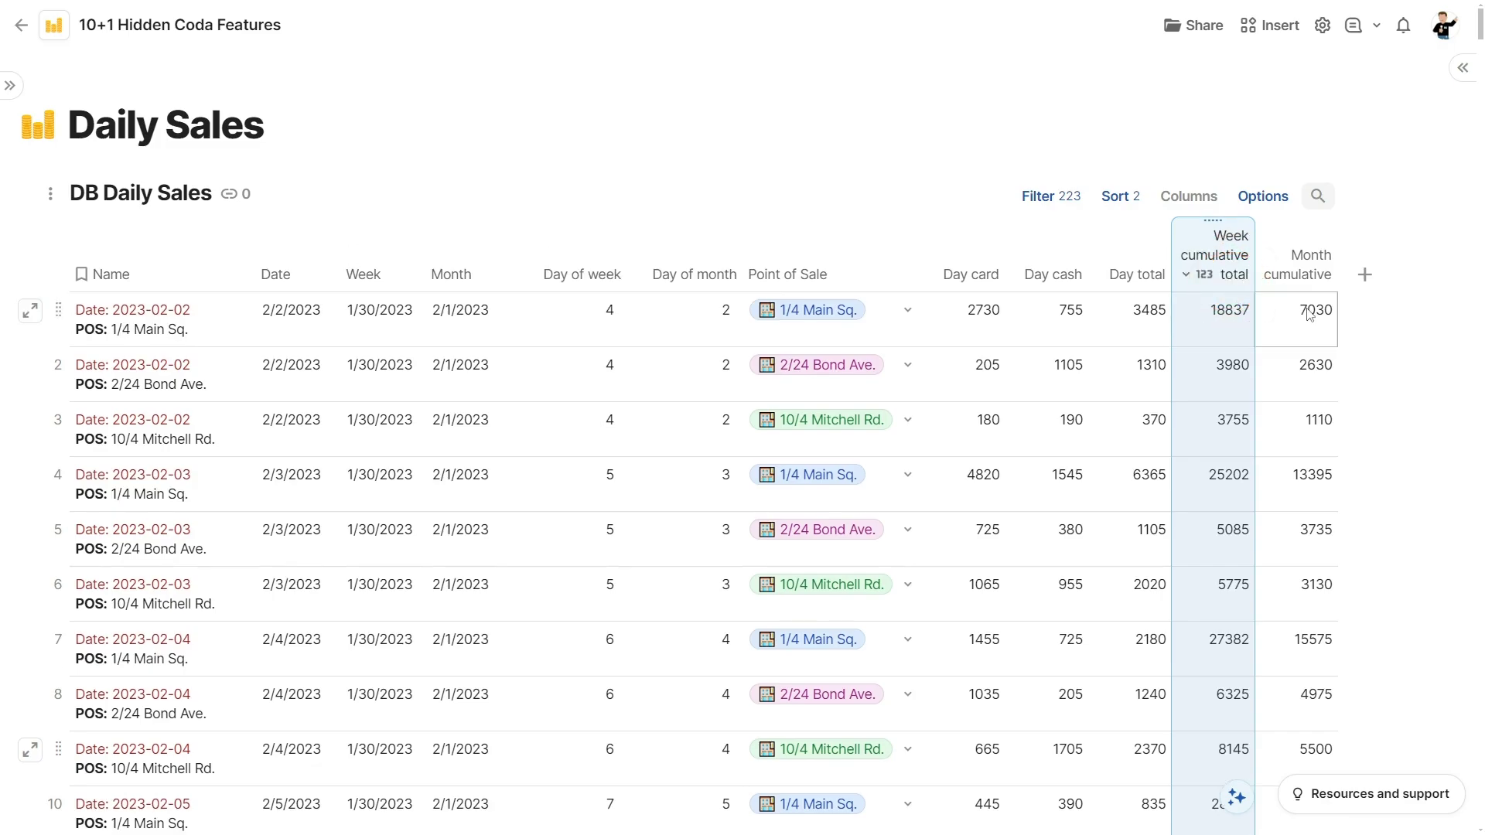
Step: Give the Month column the description 'First day of month'
{"action": "left_click", "coordinate": [493, 274]}
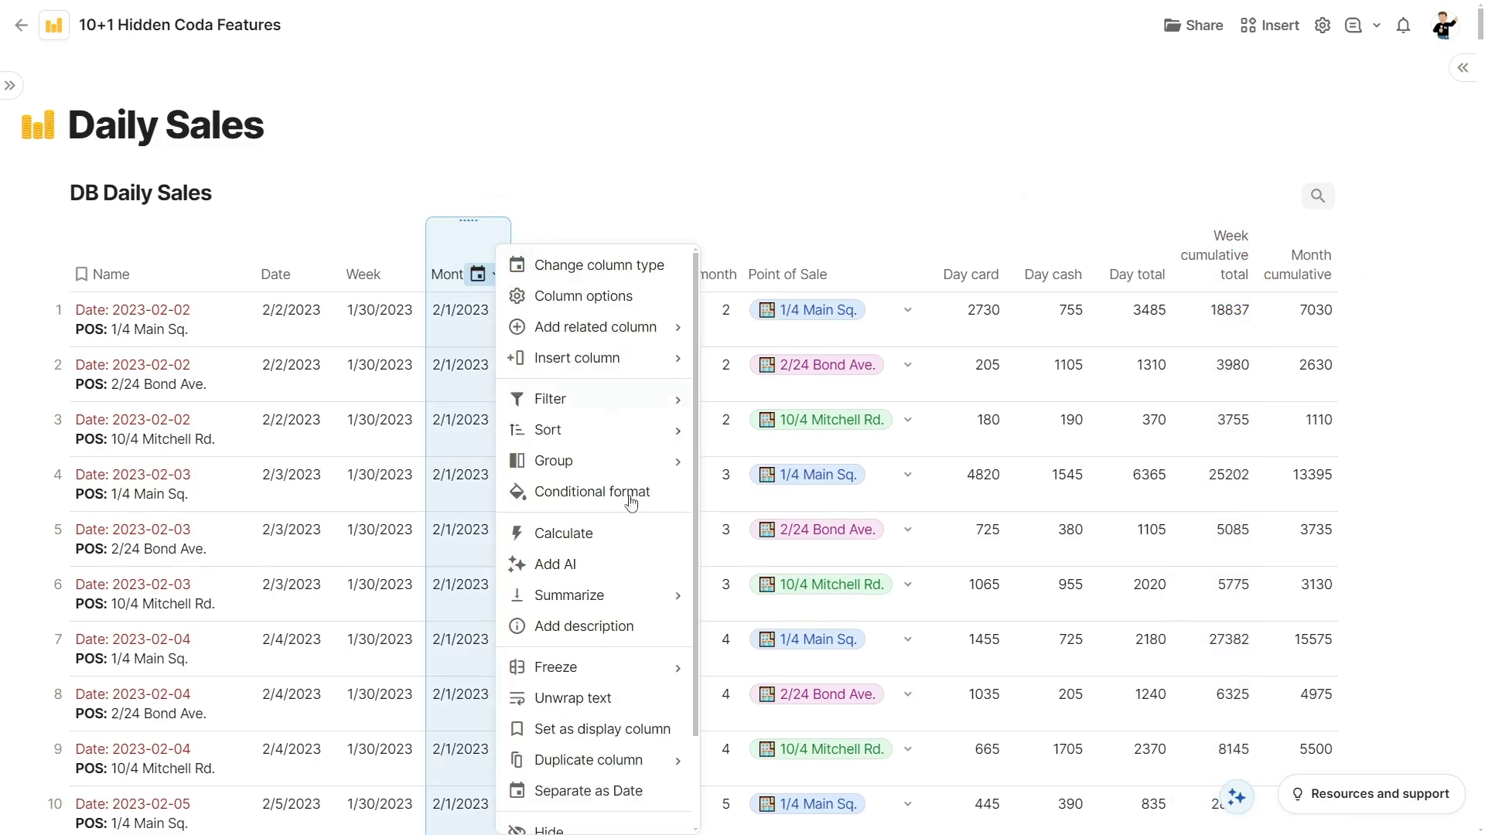
{"action": "left_click", "coordinate": [646, 628]}
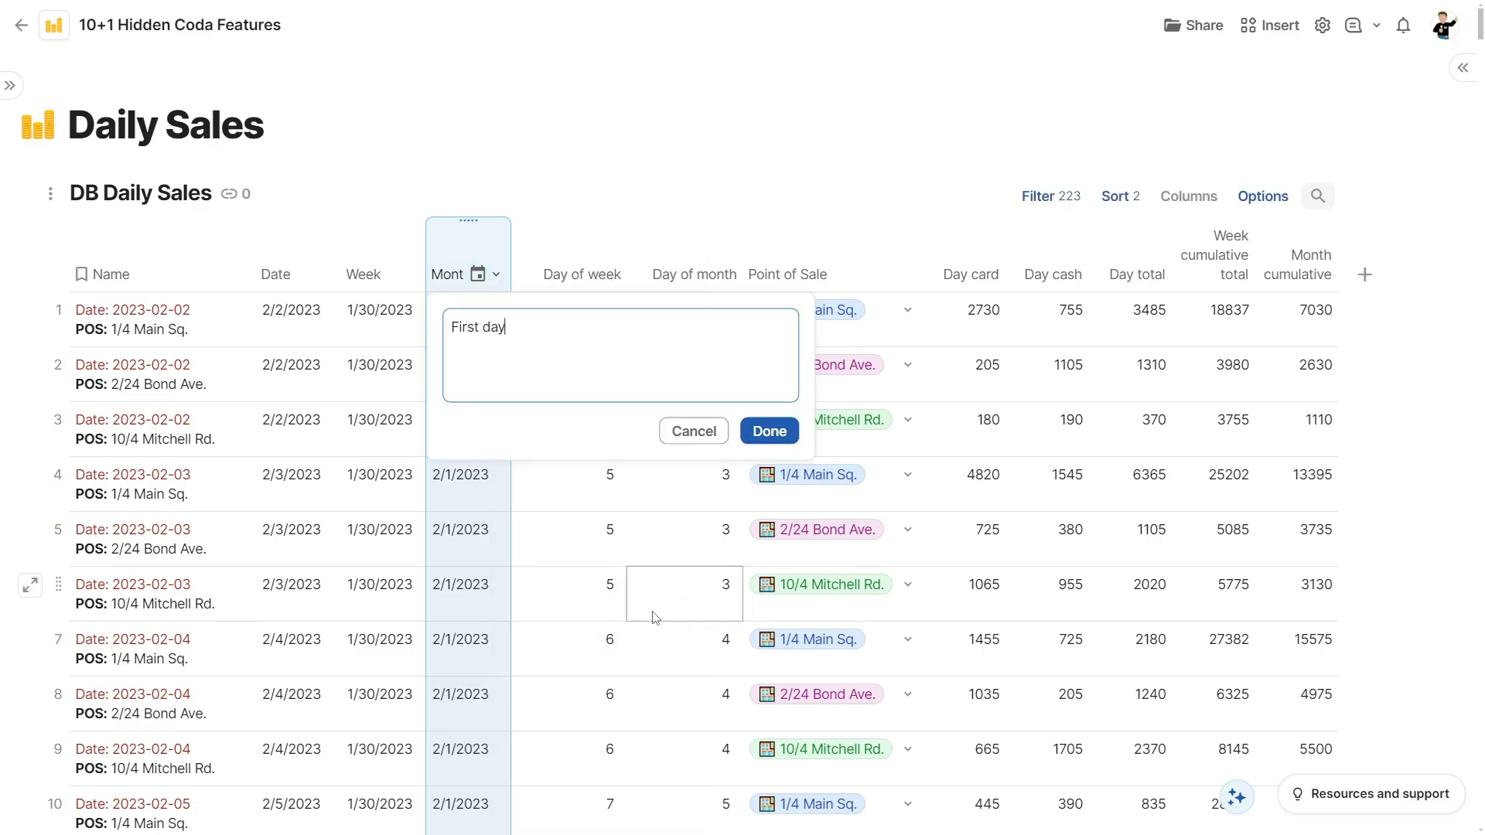
{"action": "type", "text": "First day of month"}
{"action": "left_click", "coordinate": [770, 431]}
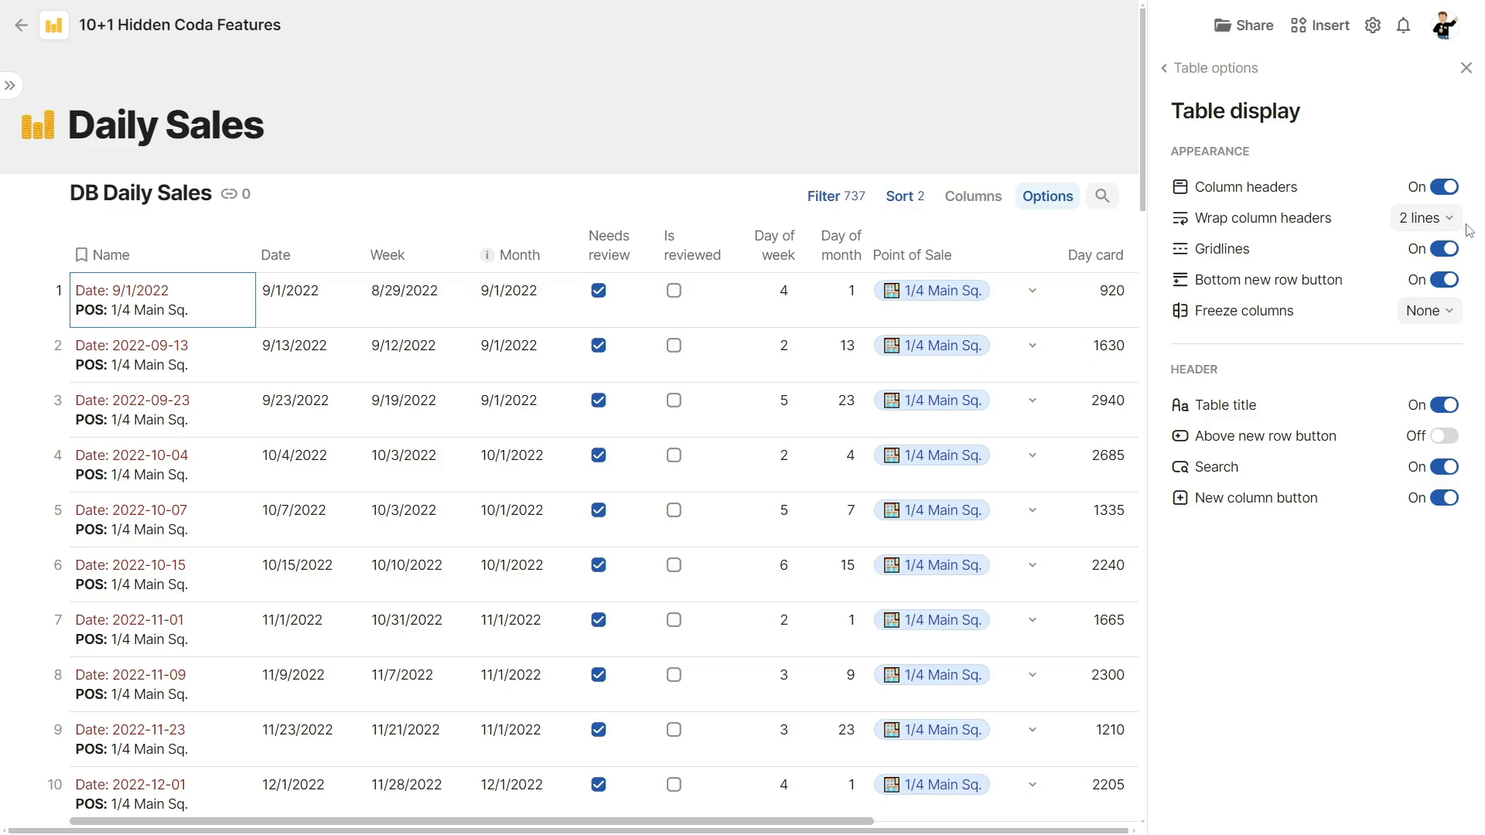
Step: Set table column headers to wrap onto three lines
{"action": "left_click", "coordinate": [1455, 227]}
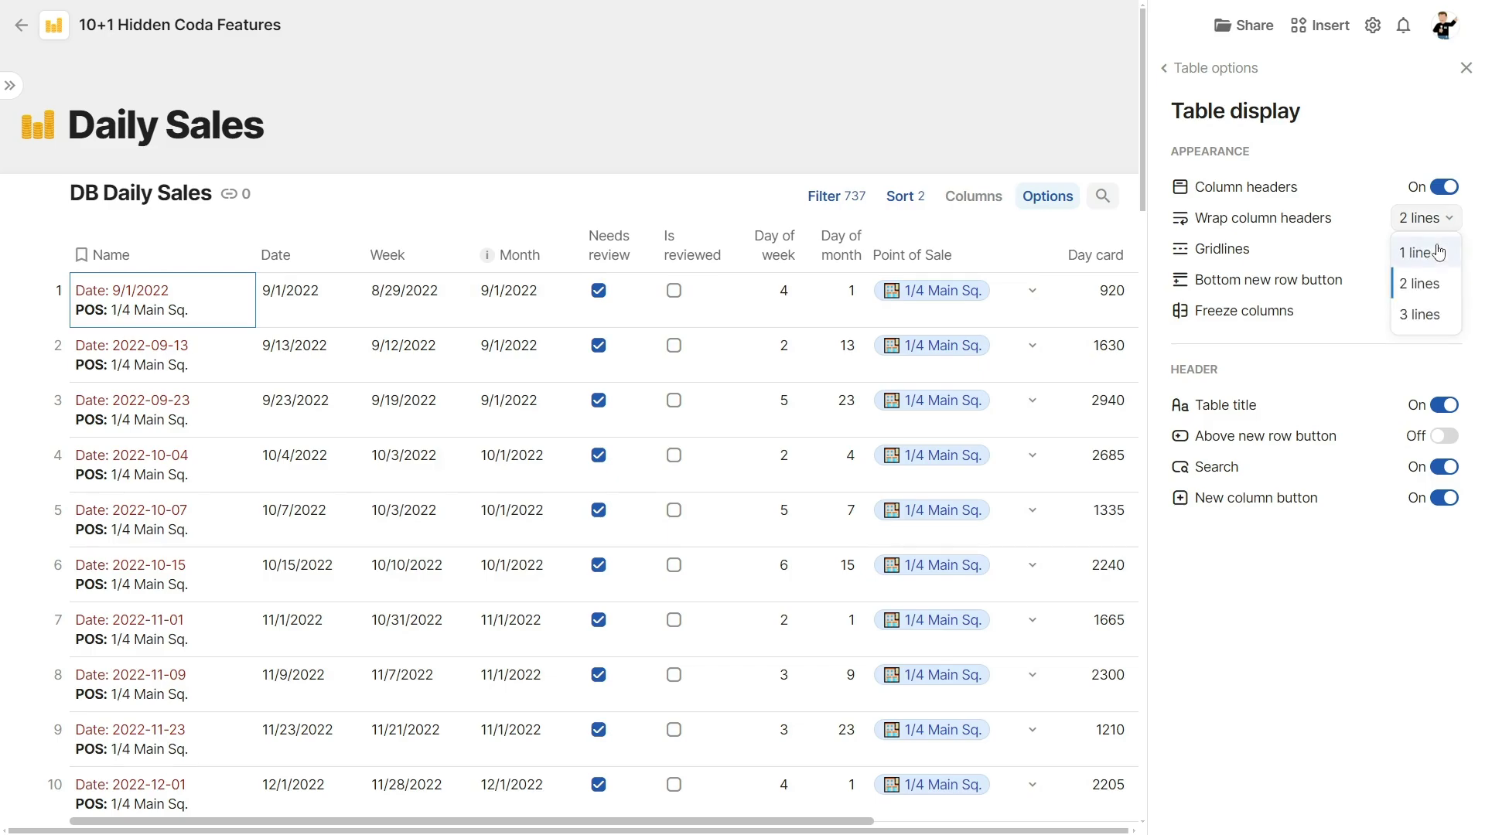
{"action": "left_click", "coordinate": [1425, 252]}
{"action": "left_click", "coordinate": [1432, 218]}
{"action": "left_click", "coordinate": [1439, 312]}
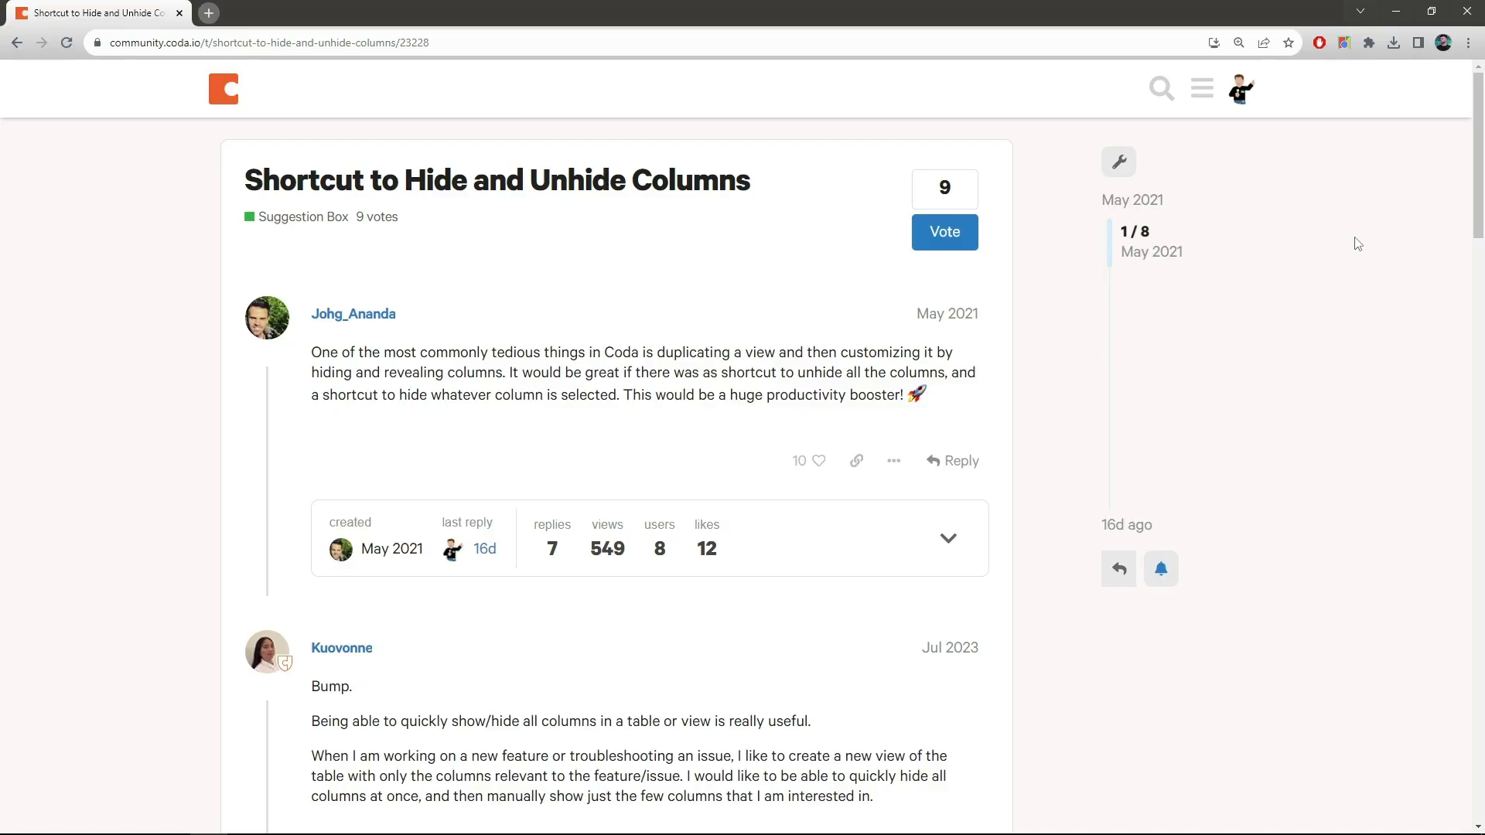
Step: Scroll down through the replies on the hide/unhide columns suggestion thread
{"action": "scroll", "coordinate": [1357, 244], "scroll_direction": "down", "scroll_amount": 3}
{"action": "scroll", "coordinate": [1358, 243], "scroll_direction": "down", "scroll_amount": 3}
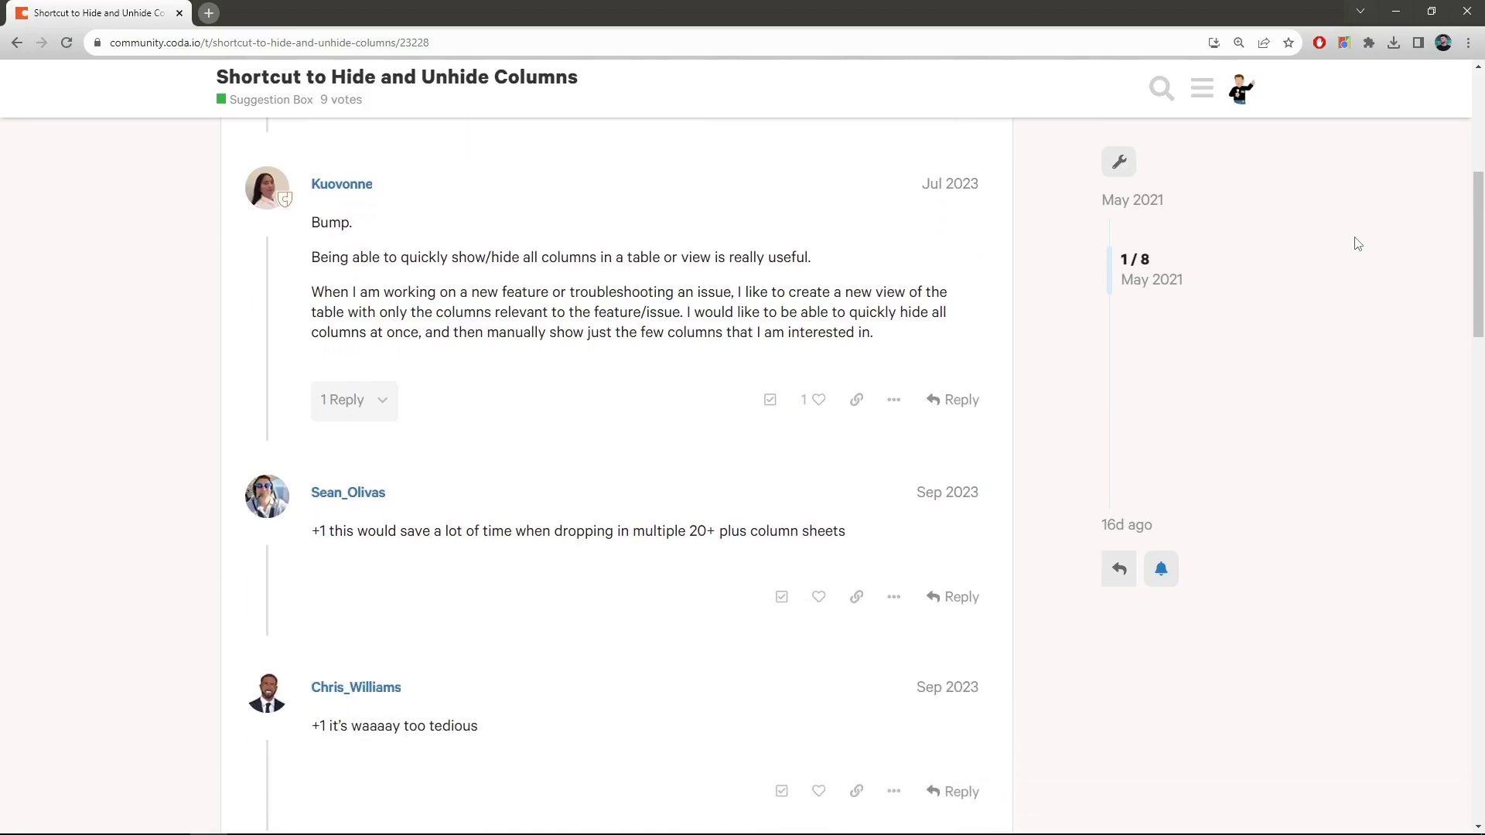
{"action": "scroll", "coordinate": [1357, 244], "scroll_direction": "down", "scroll_amount": 4}
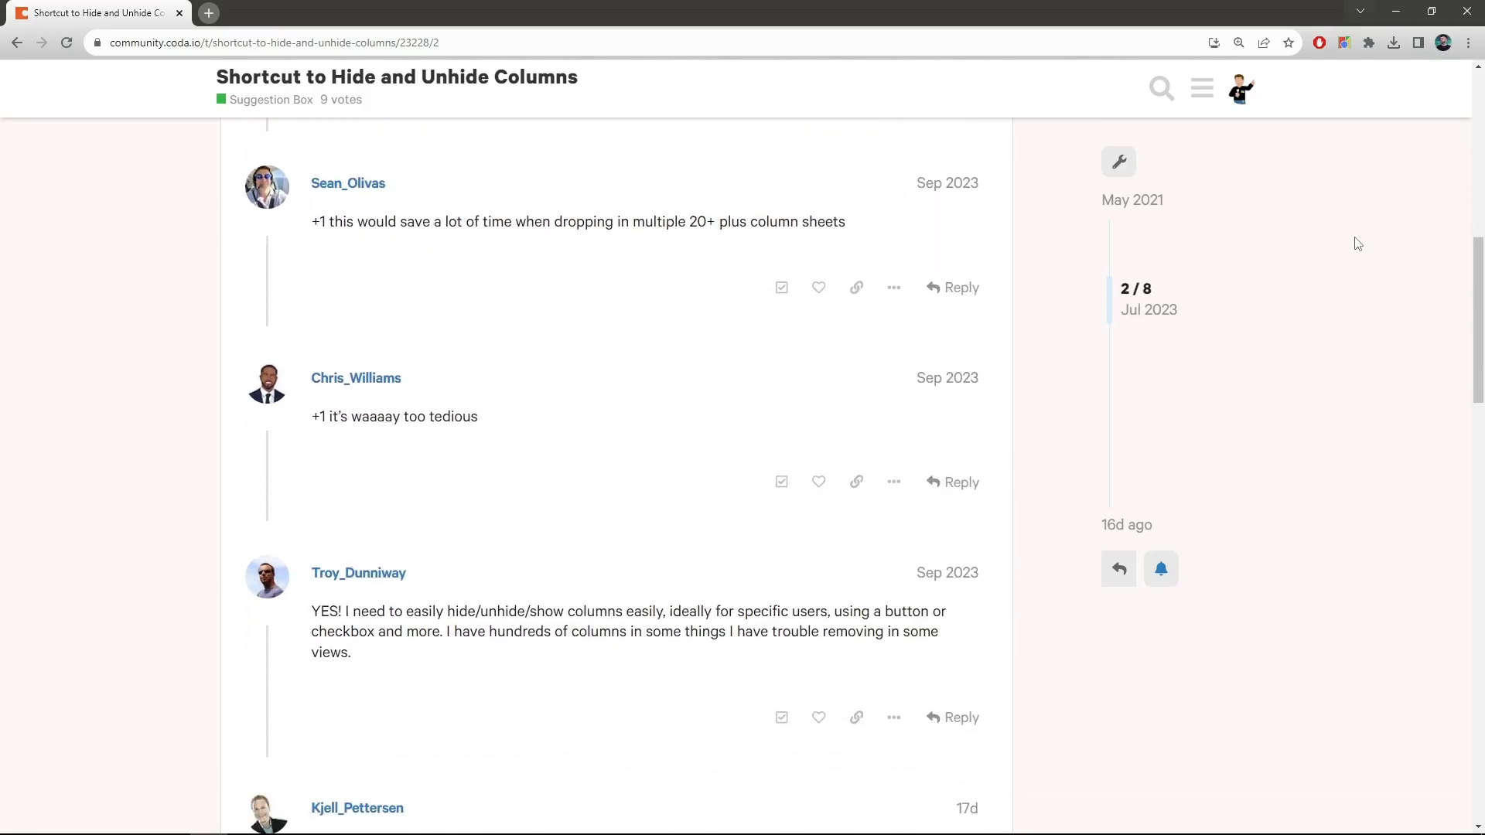
{"action": "scroll", "coordinate": [1358, 244], "scroll_direction": "down", "scroll_amount": 2}
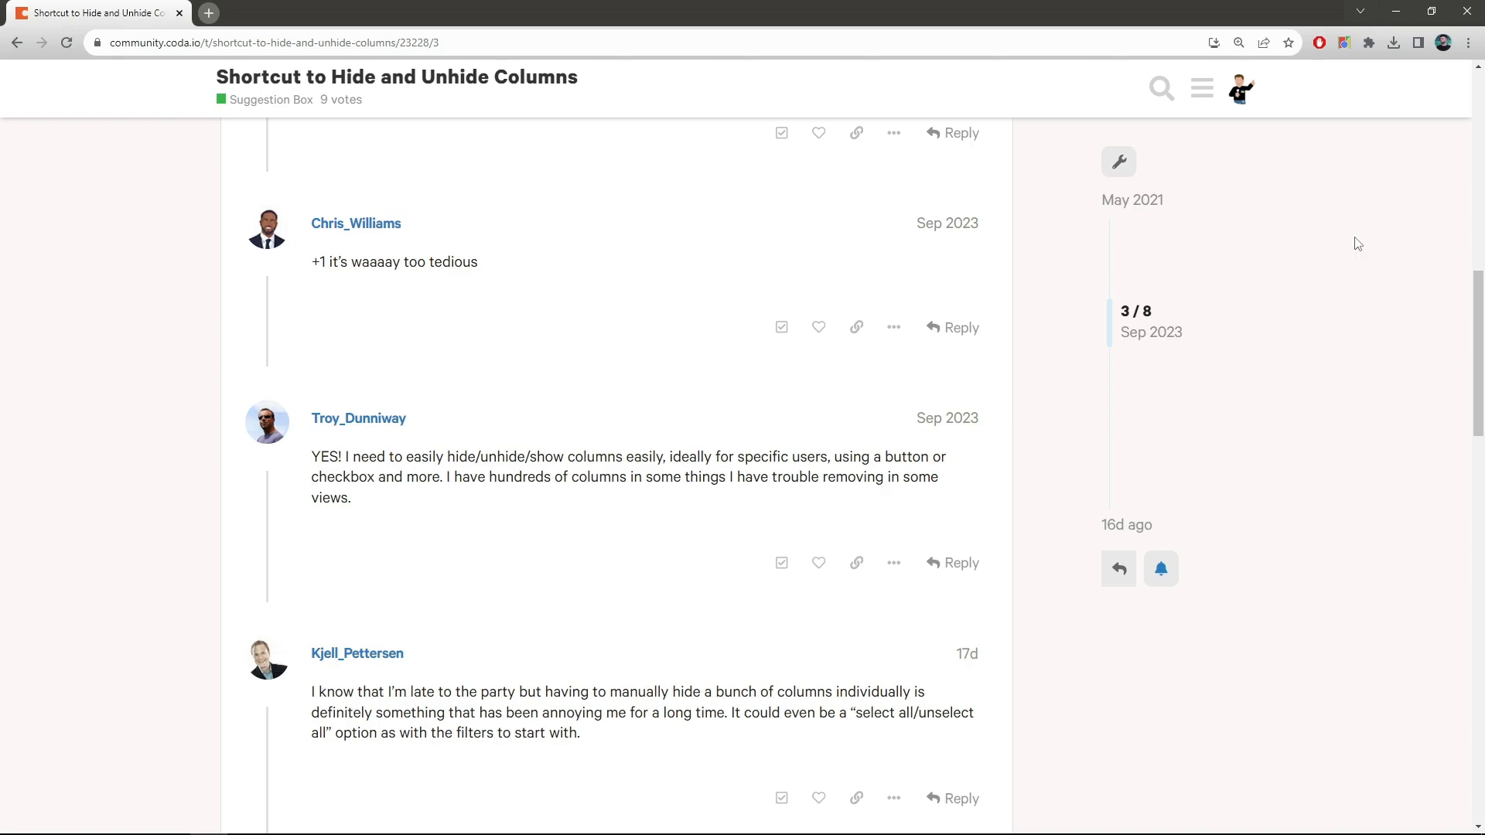
{"action": "scroll", "coordinate": [1357, 243], "scroll_direction": "down", "scroll_amount": 4}
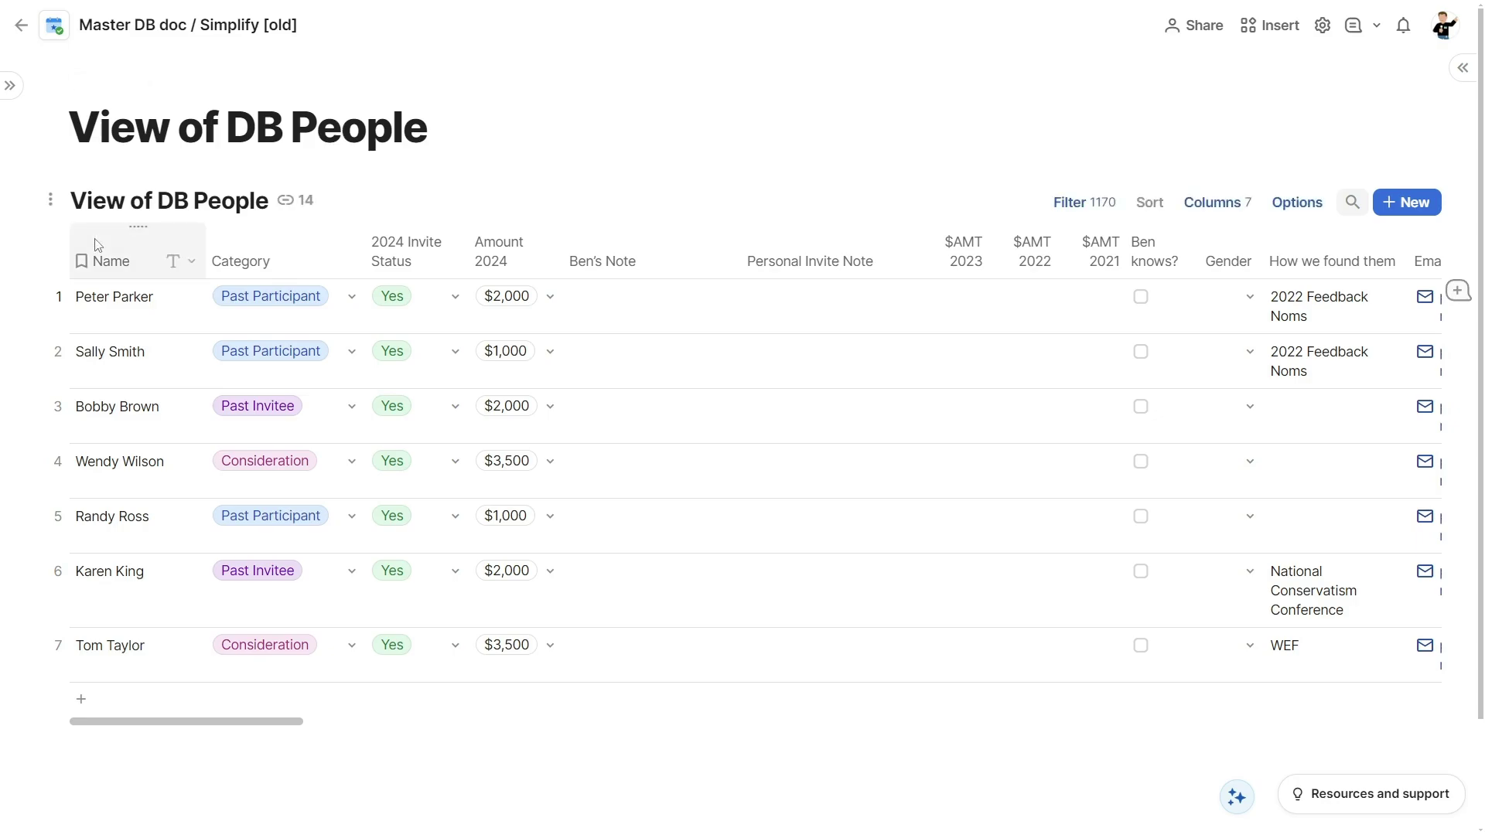
Step: Hide every column from Name through 'X Comm: When they replied?'
{"action": "left_click", "coordinate": [97, 245]}
{"action": "scroll", "coordinate": [680, 415], "scroll_direction": "right", "scroll_amount": 15}
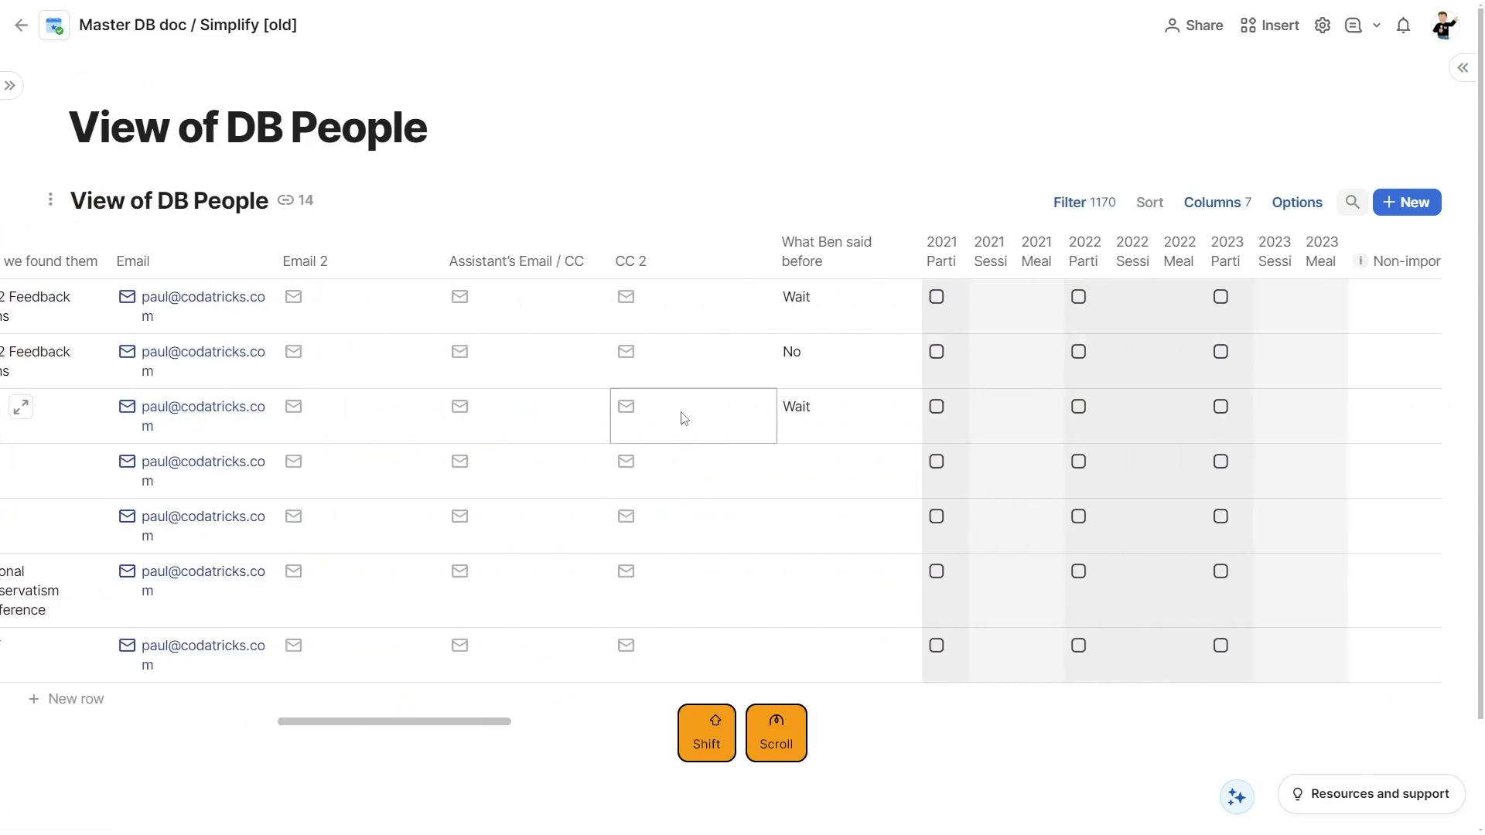
{"action": "scroll", "coordinate": [684, 418], "scroll_direction": "right", "scroll_amount": 20}
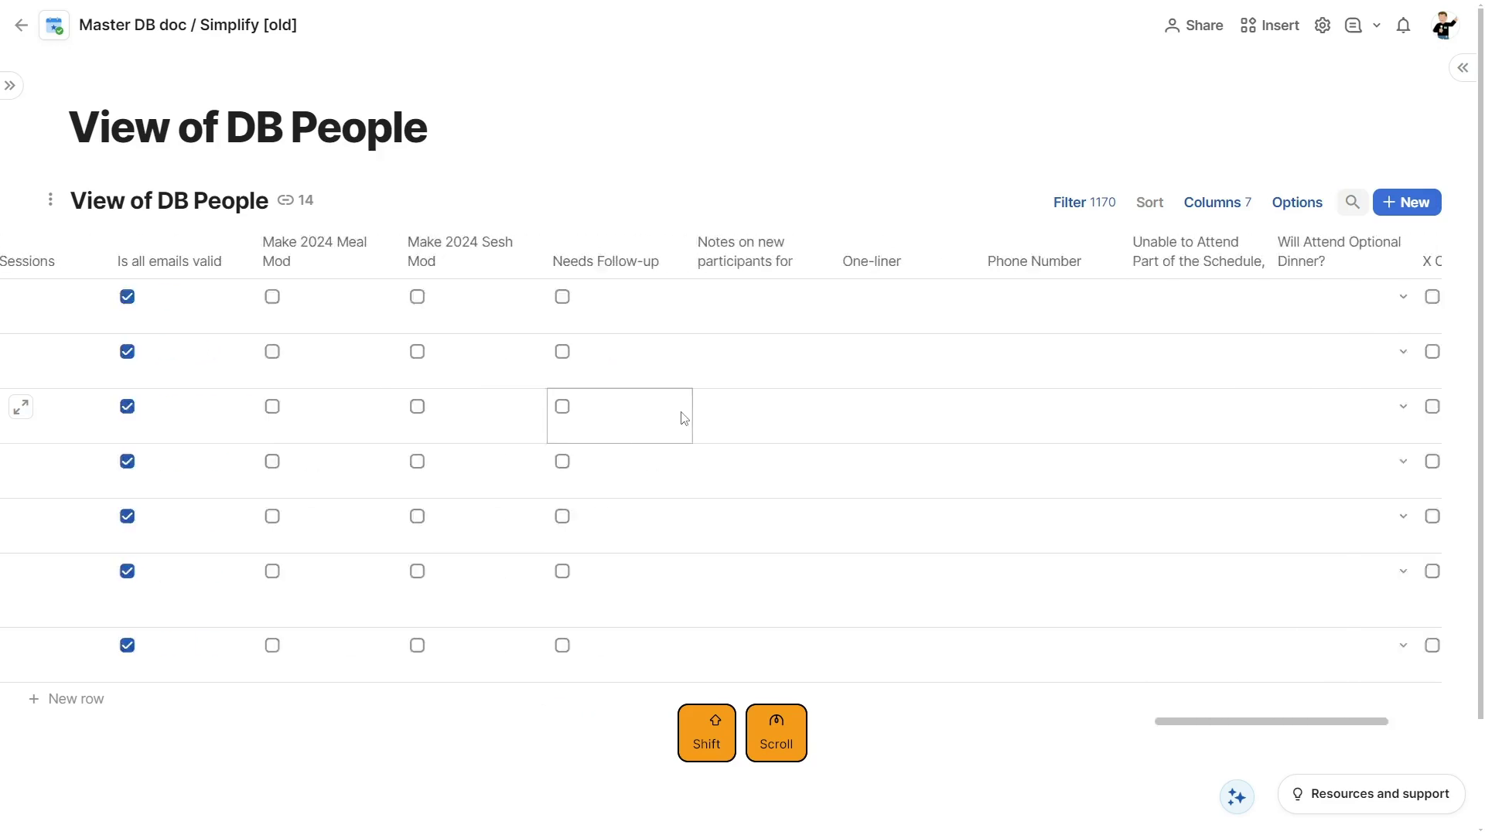
{"action": "left_click", "coordinate": [1276, 252], "text": "shift"}
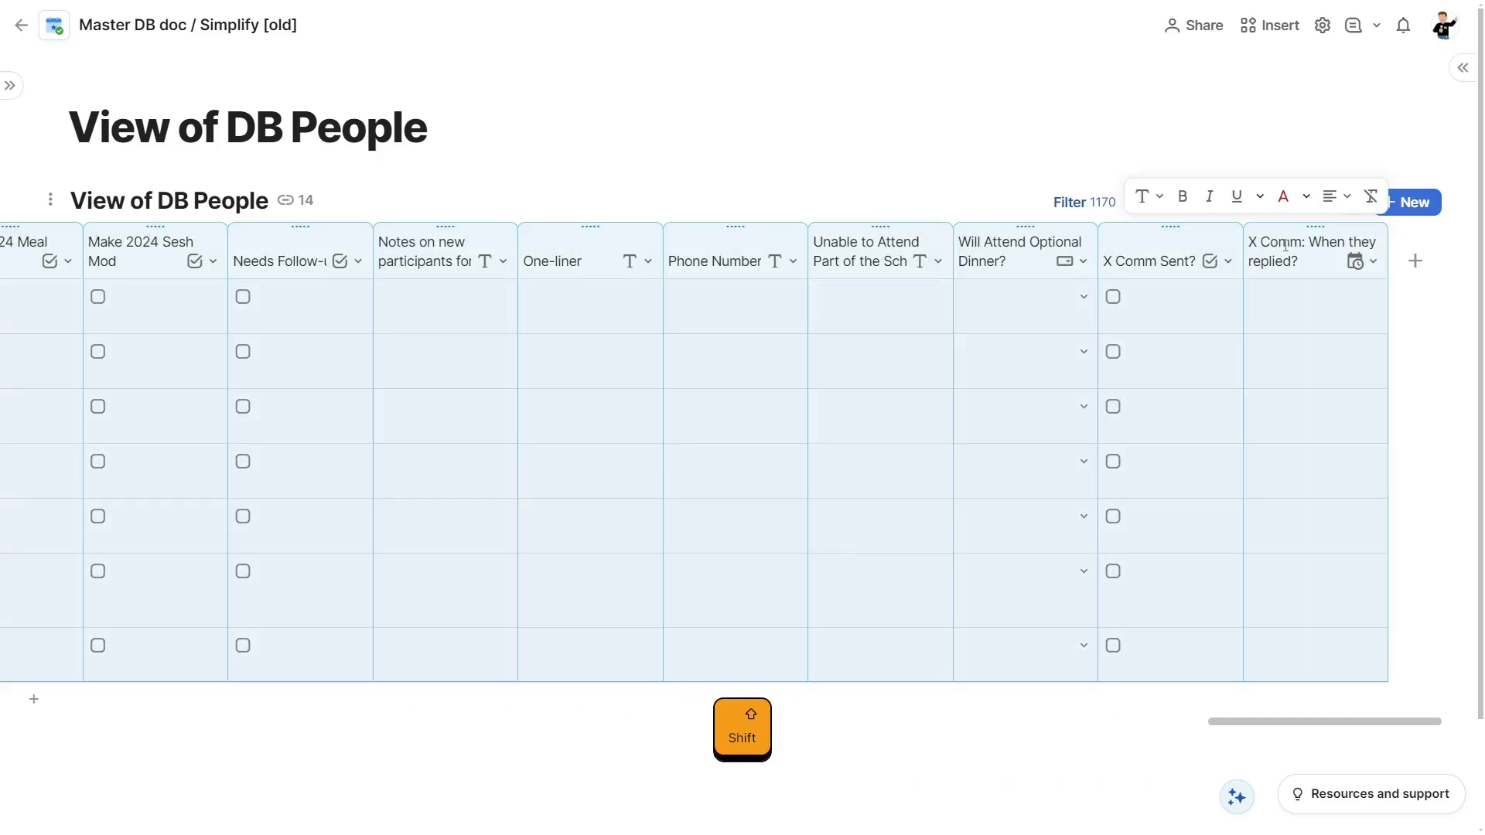
{"action": "right_click", "coordinate": [1288, 245]}
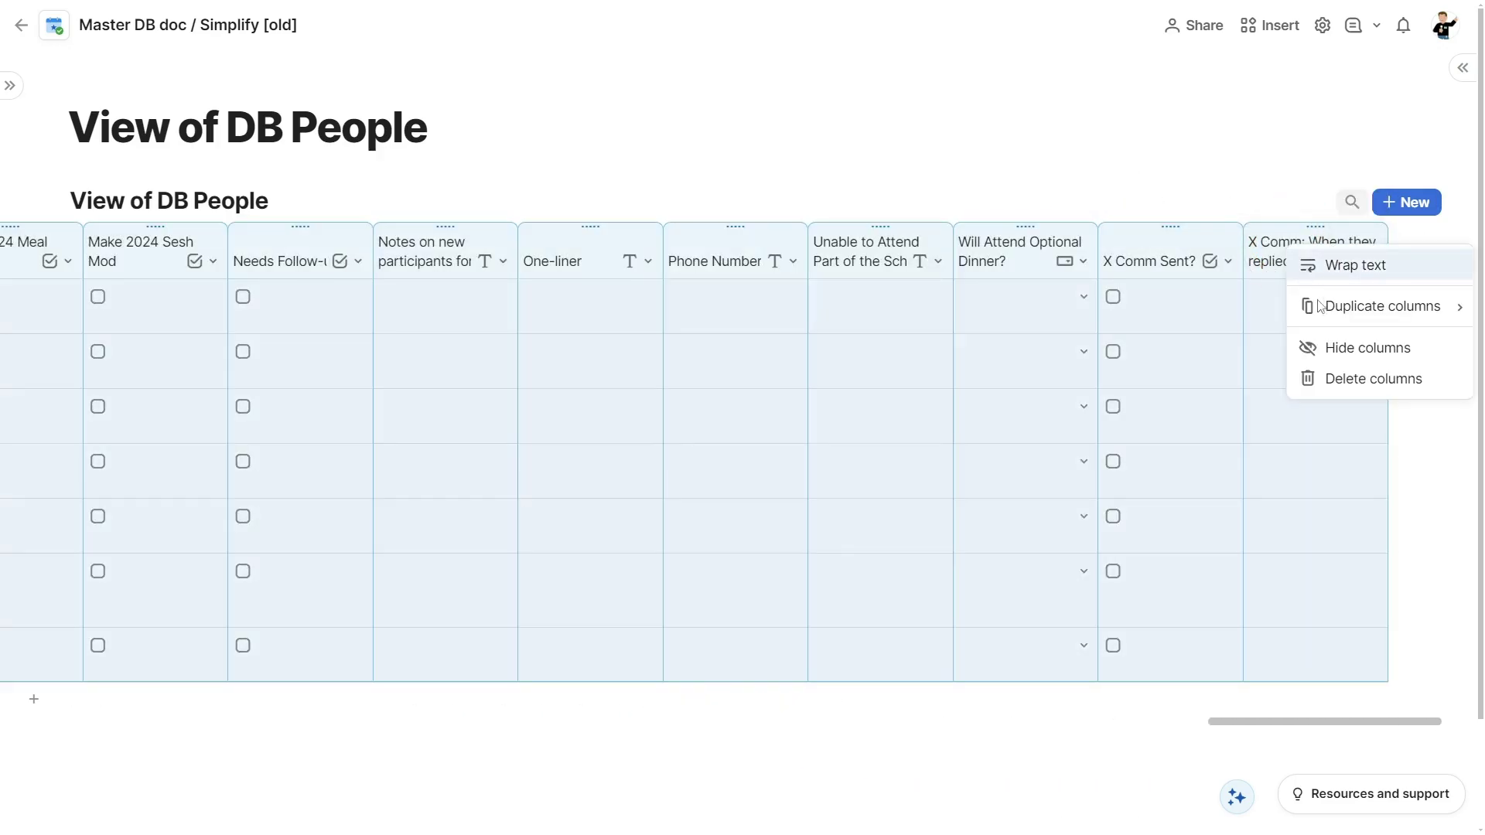
{"action": "left_click", "coordinate": [1328, 353]}
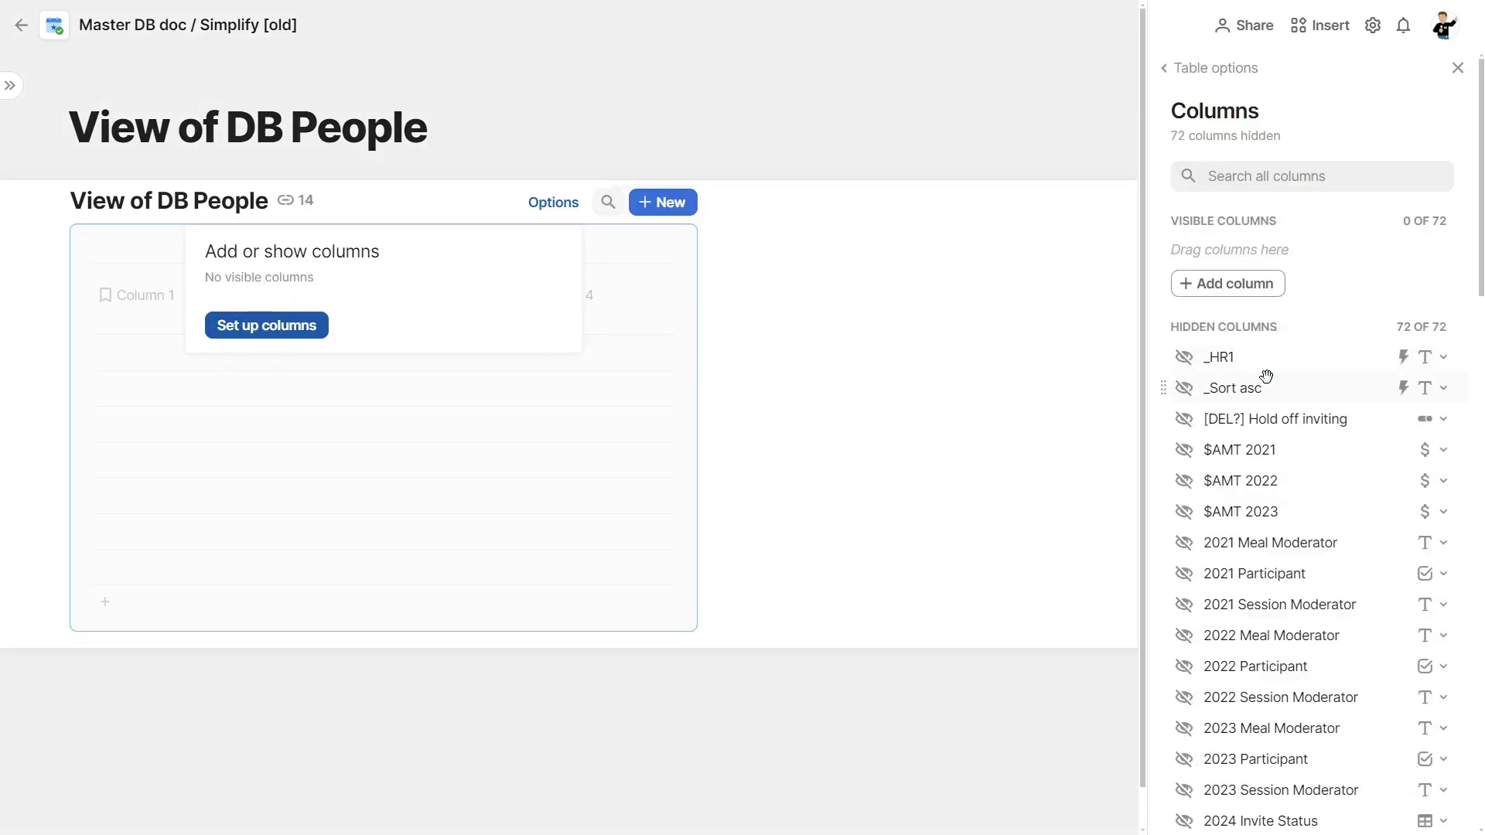
Step: Unhide the 2024 Invite Status, Amount 2024 and Bio / Info / Links columns
{"action": "scroll", "coordinate": [1208, 368], "scroll_direction": "down", "scroll_amount": 6}
{"action": "left_click", "coordinate": [1195, 359]}
{"action": "left_click", "coordinate": [1187, 389]}
{"action": "left_click", "coordinate": [1183, 482]}
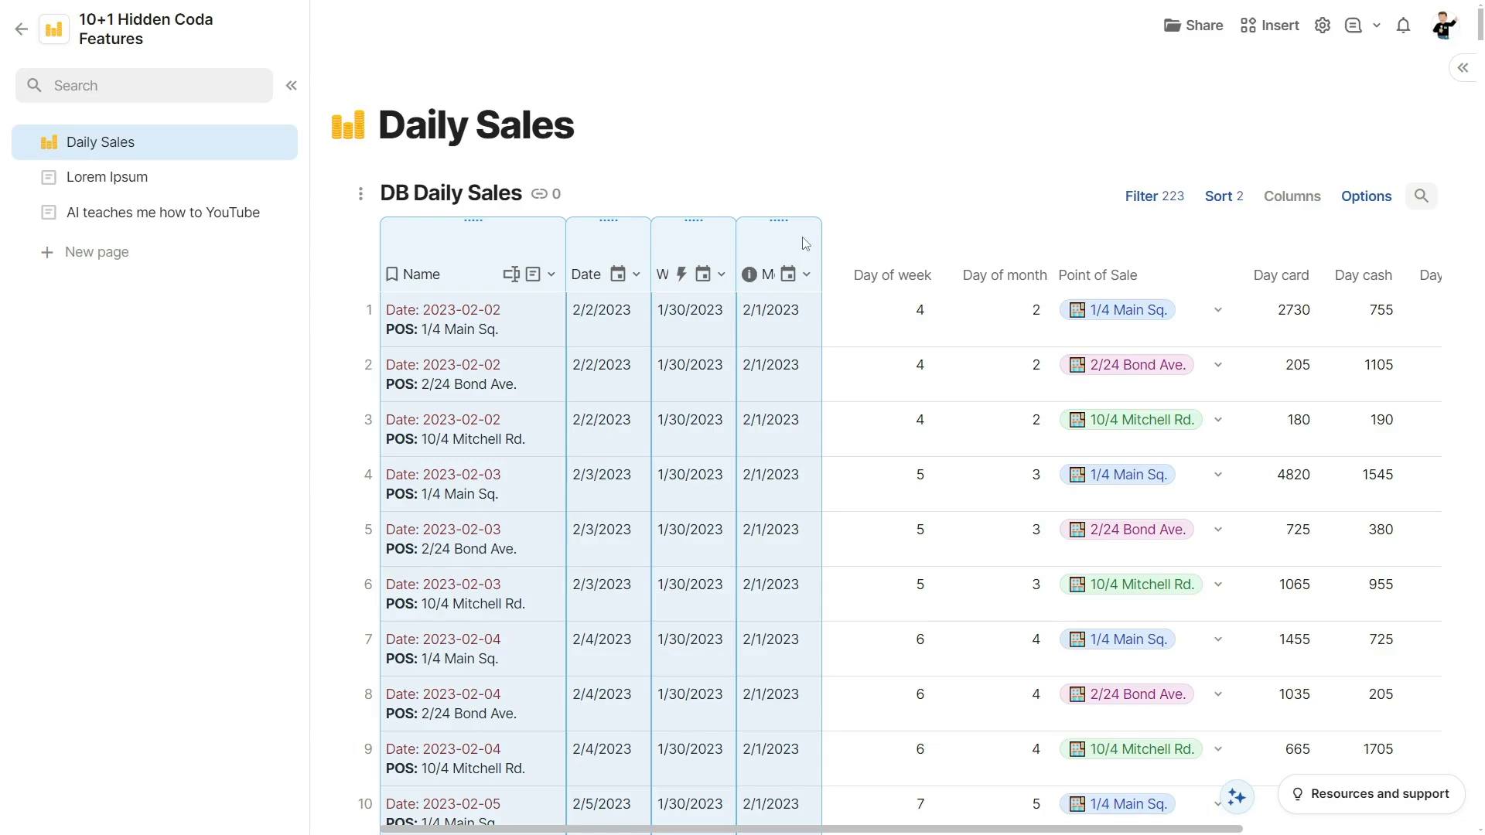
Step: Unwrap the text of the selected leading Daily Sales columns
{"action": "right_click", "coordinate": [796, 243]}
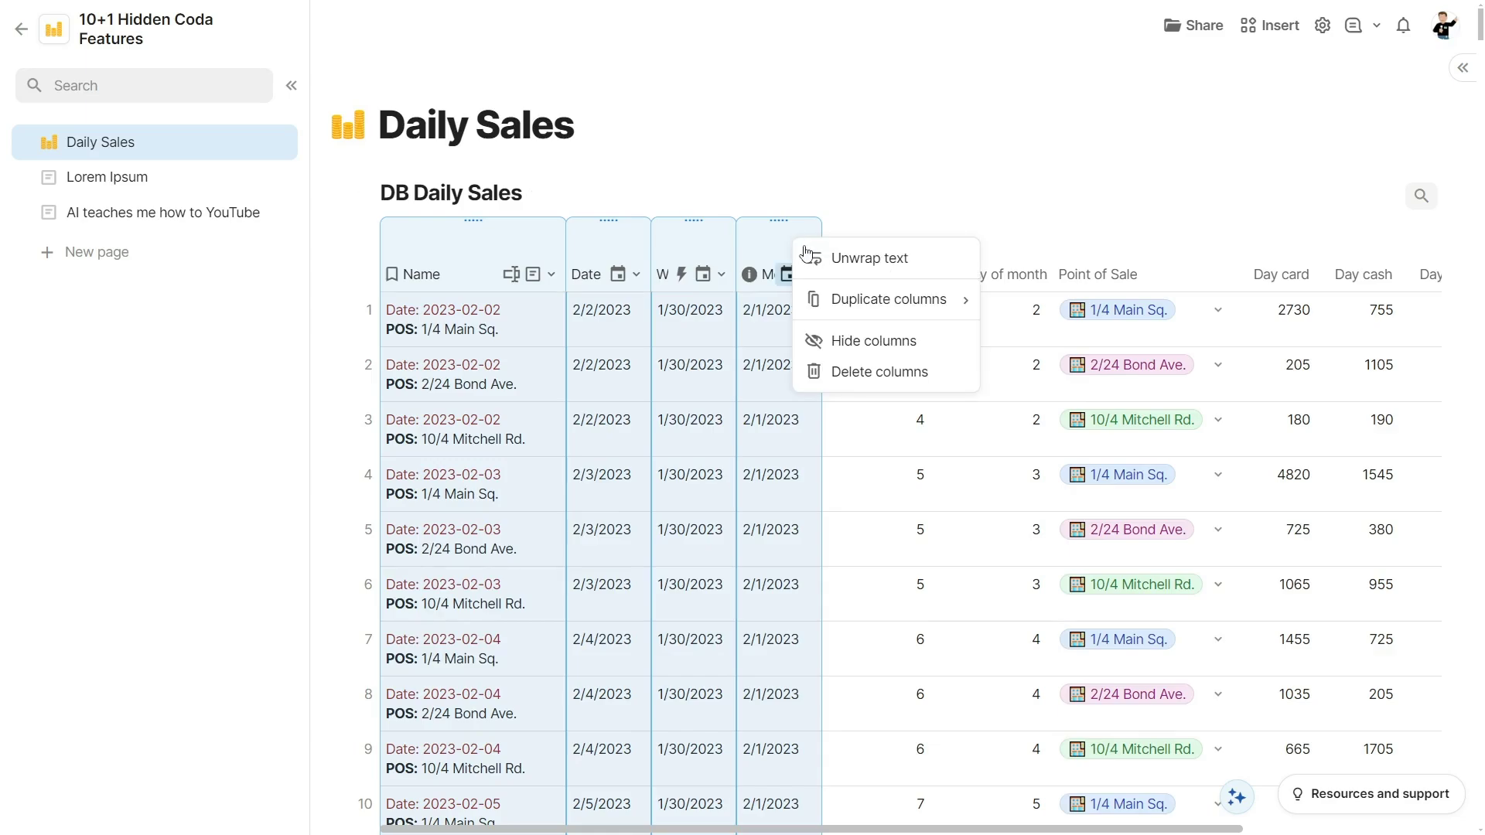
{"action": "mouse_move", "coordinate": [880, 306]}
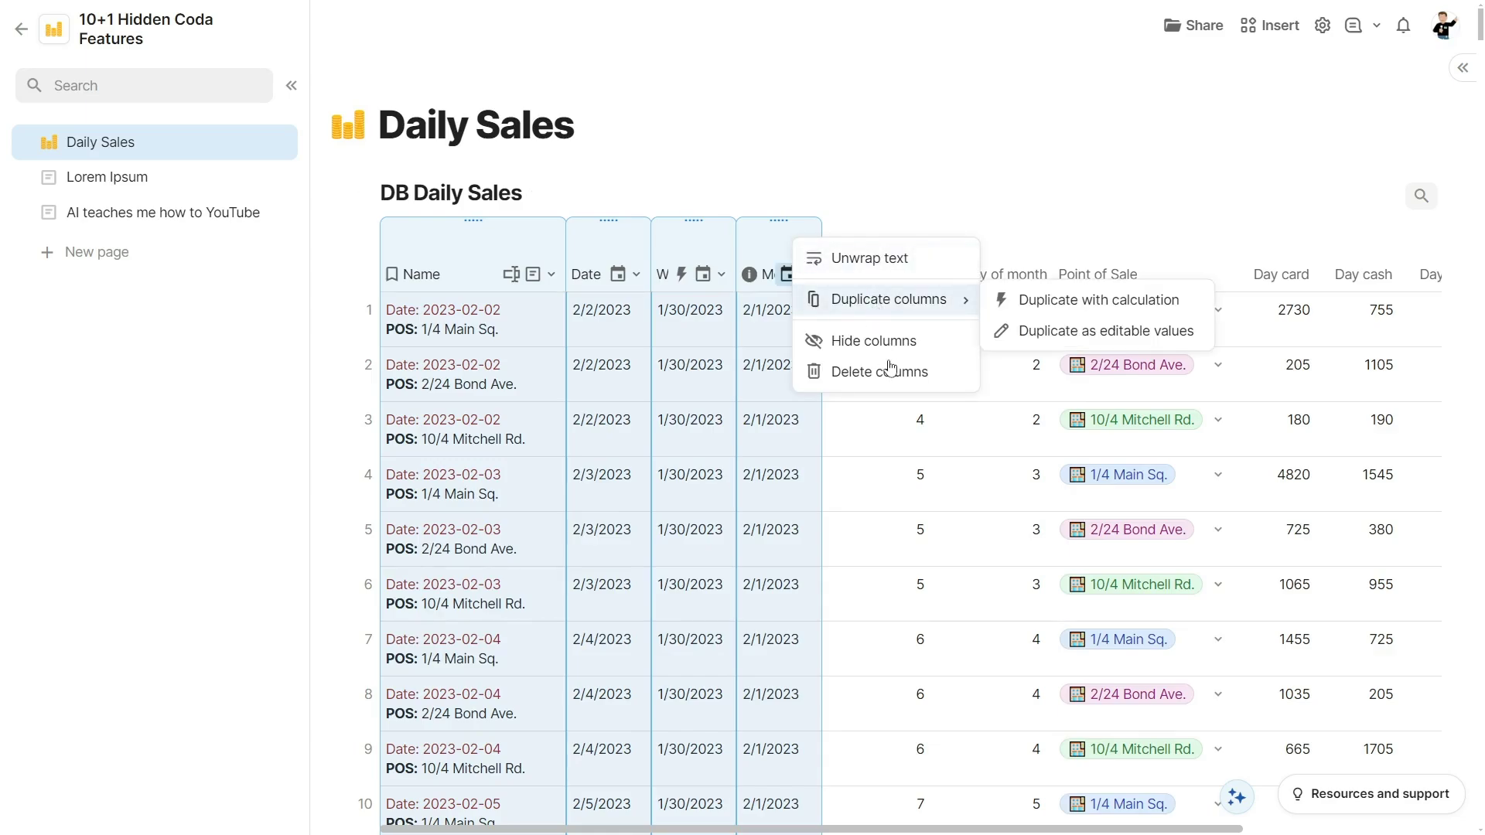
{"action": "left_click", "coordinate": [901, 263]}
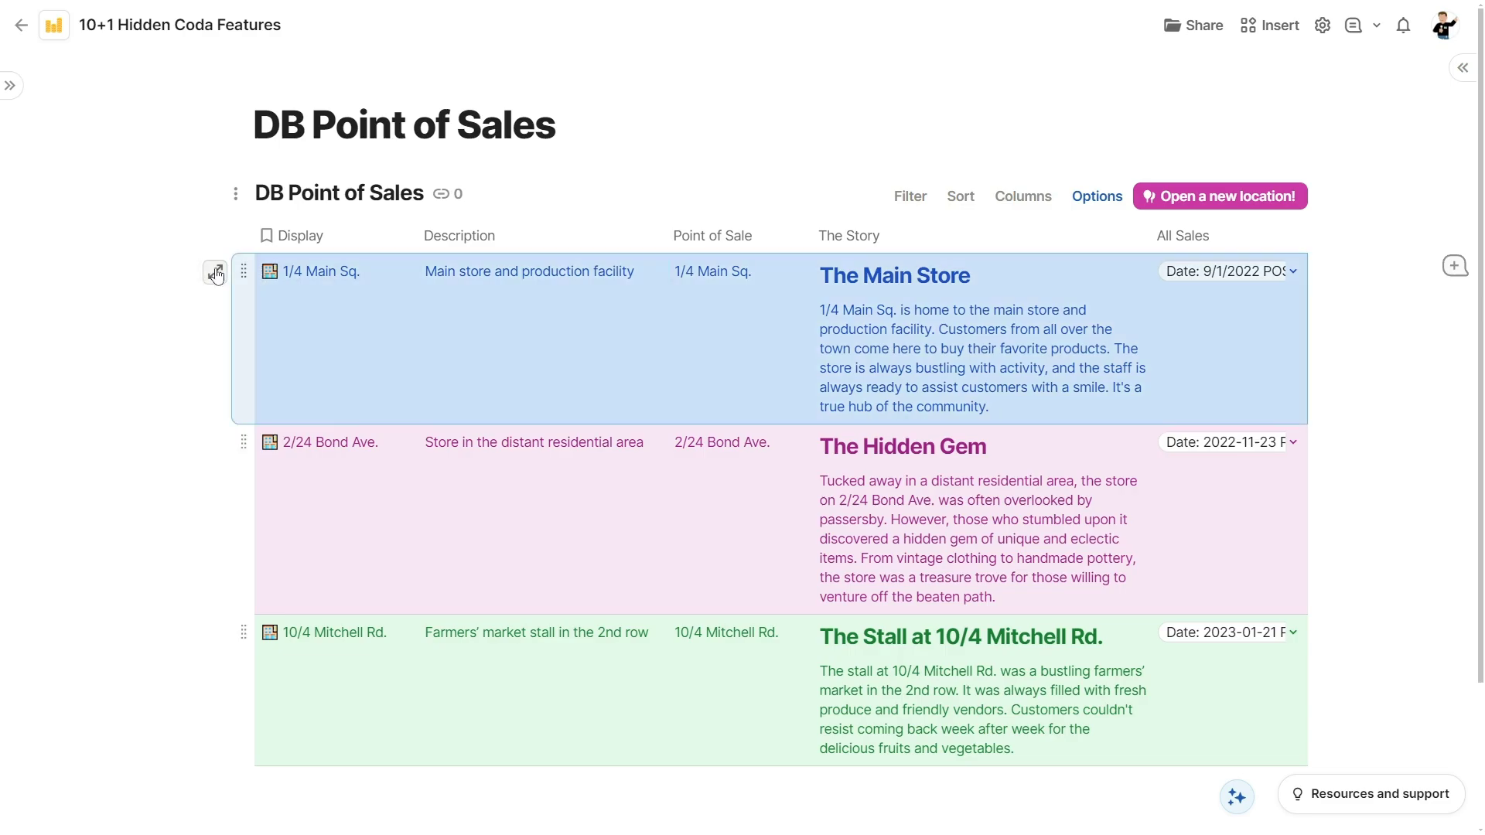
Step: Display the 1/4 Main Sq. row's All Sales field as a table
{"action": "left_click", "coordinate": [215, 269]}
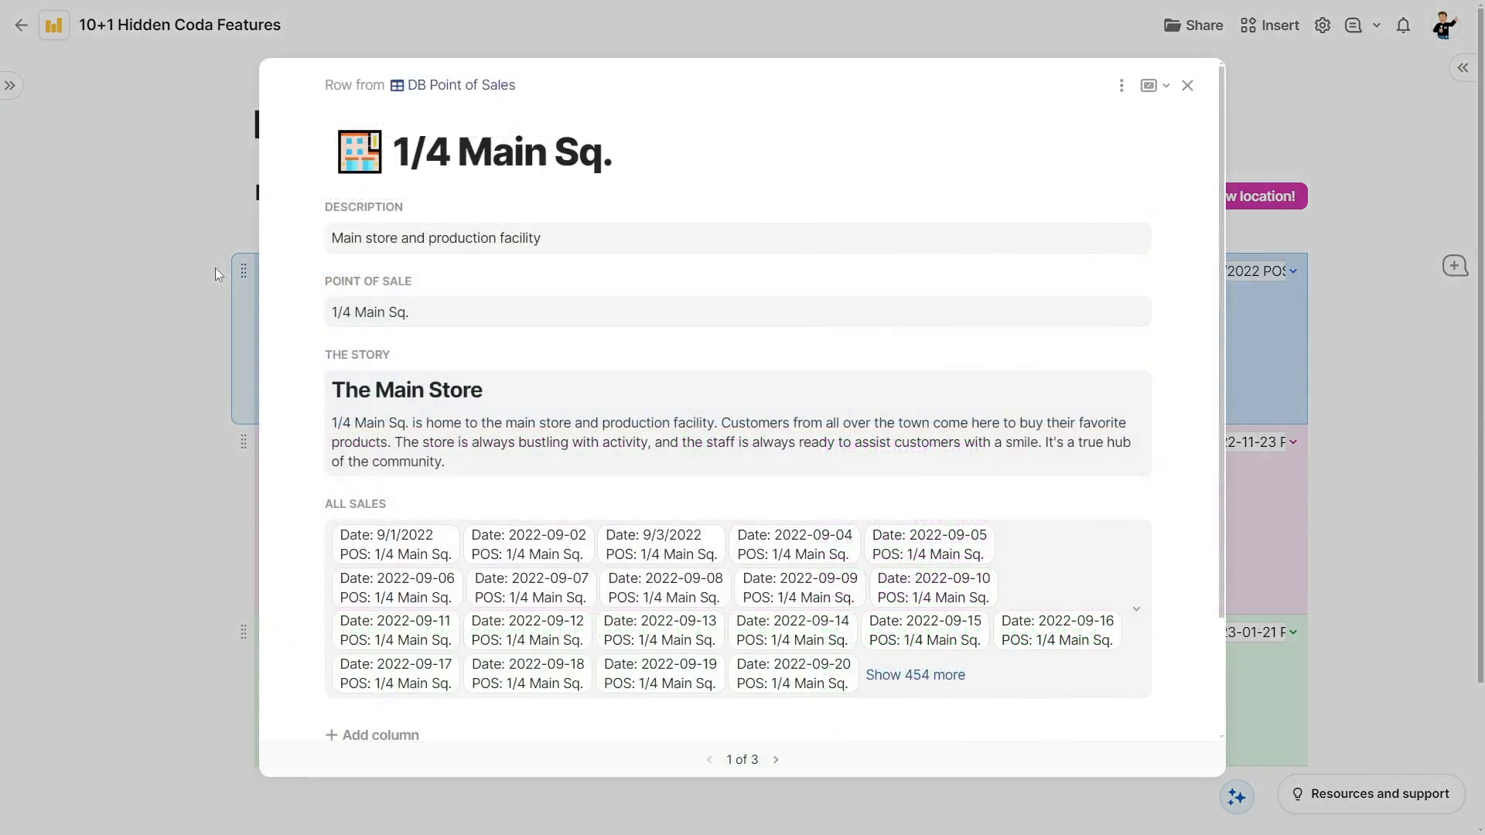
{"action": "left_click", "coordinate": [1120, 504]}
{"action": "mouse_move", "coordinate": [1137, 471]}
{"action": "left_click", "coordinate": [1193, 472]}
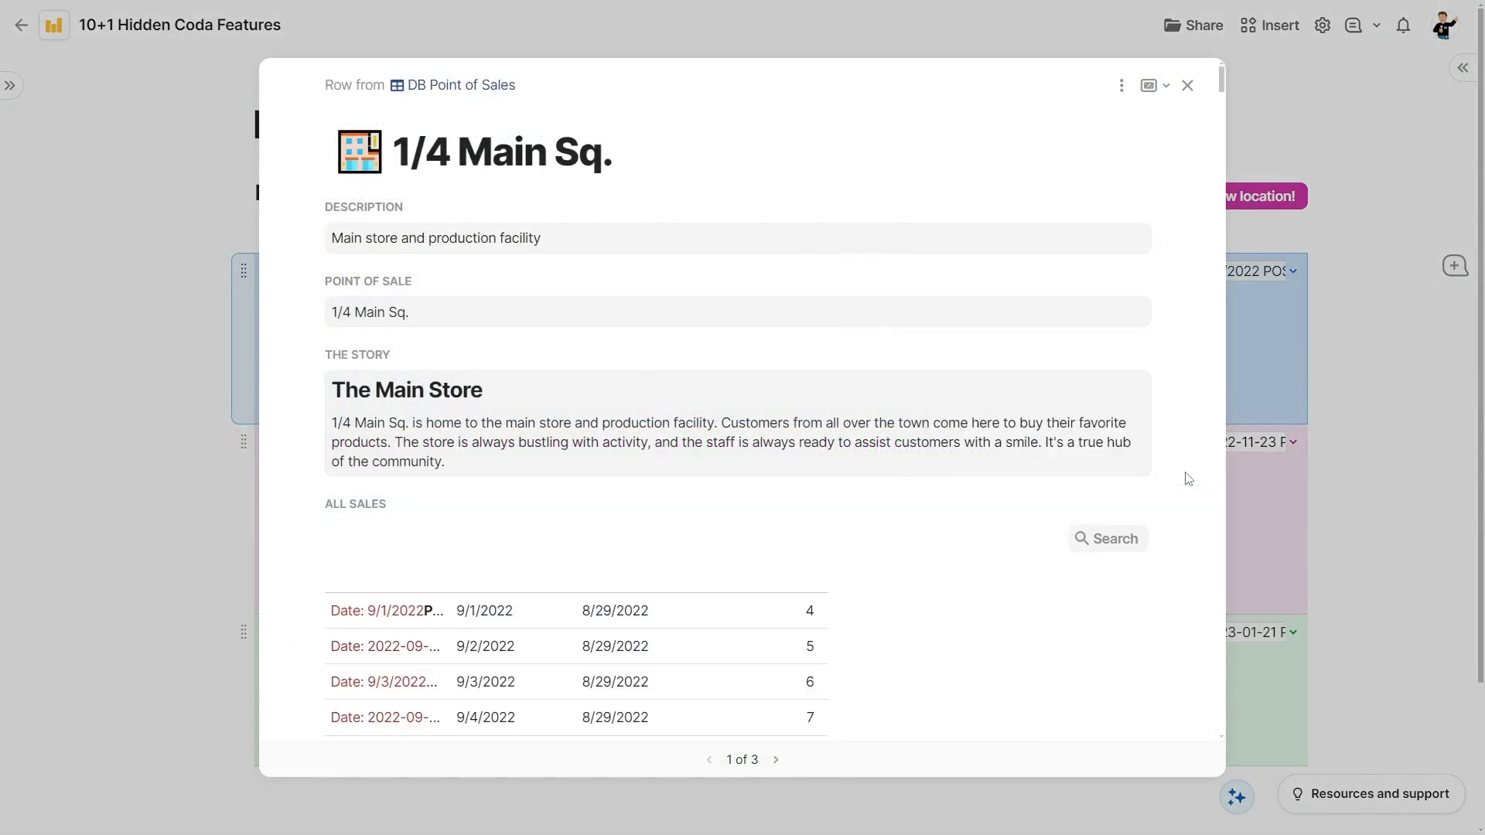
Step: Widen the Name column to show full names and wrap its text onto two lines
{"action": "scroll", "coordinate": [1002, 508], "scroll_direction": "down", "scroll_amount": 3}
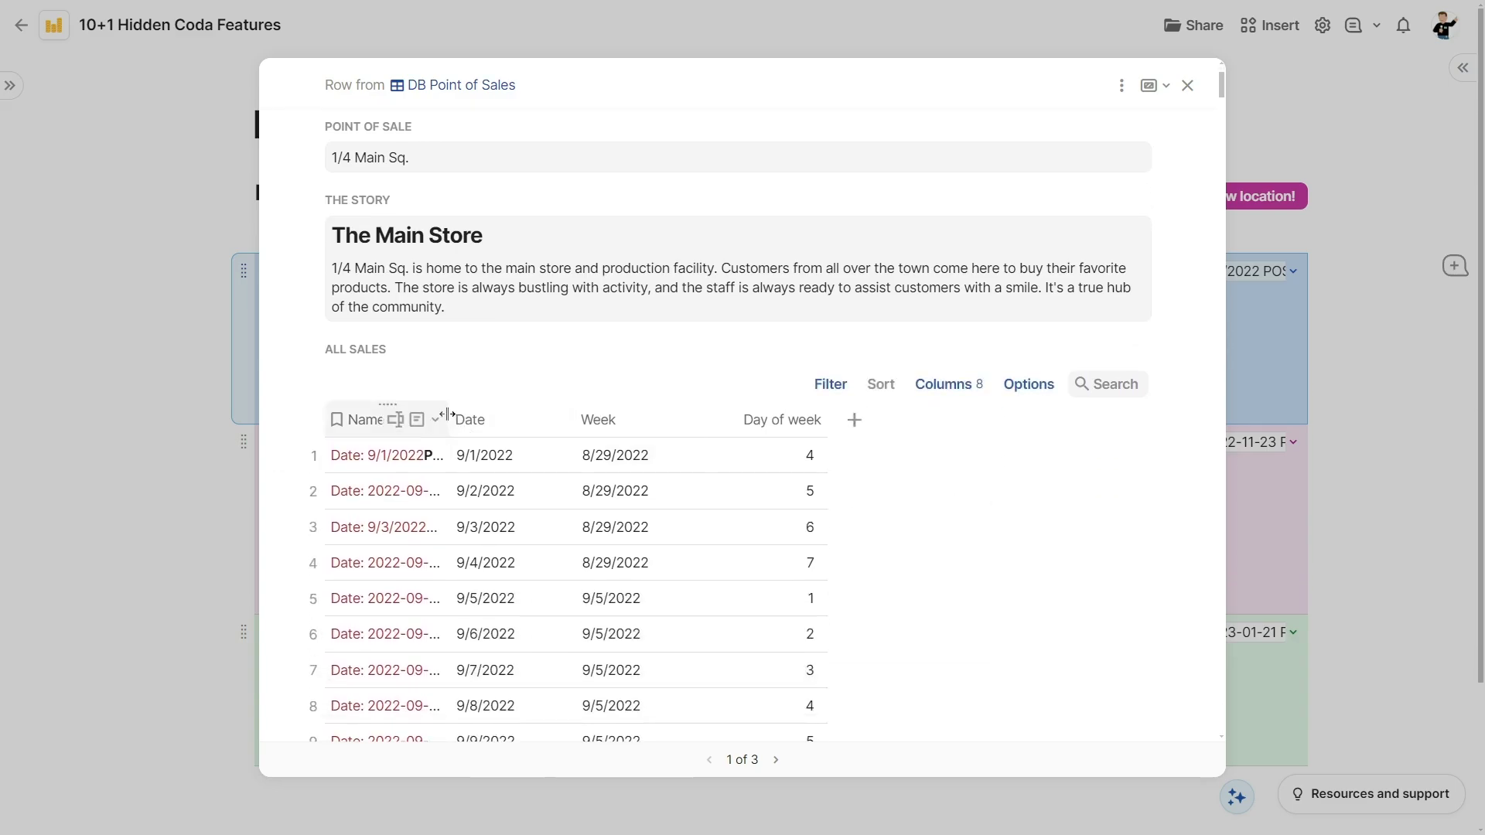
{"action": "left_click_drag", "start_coordinate": [448, 415], "coordinate": [567, 418]}
{"action": "left_click", "coordinate": [416, 422]}
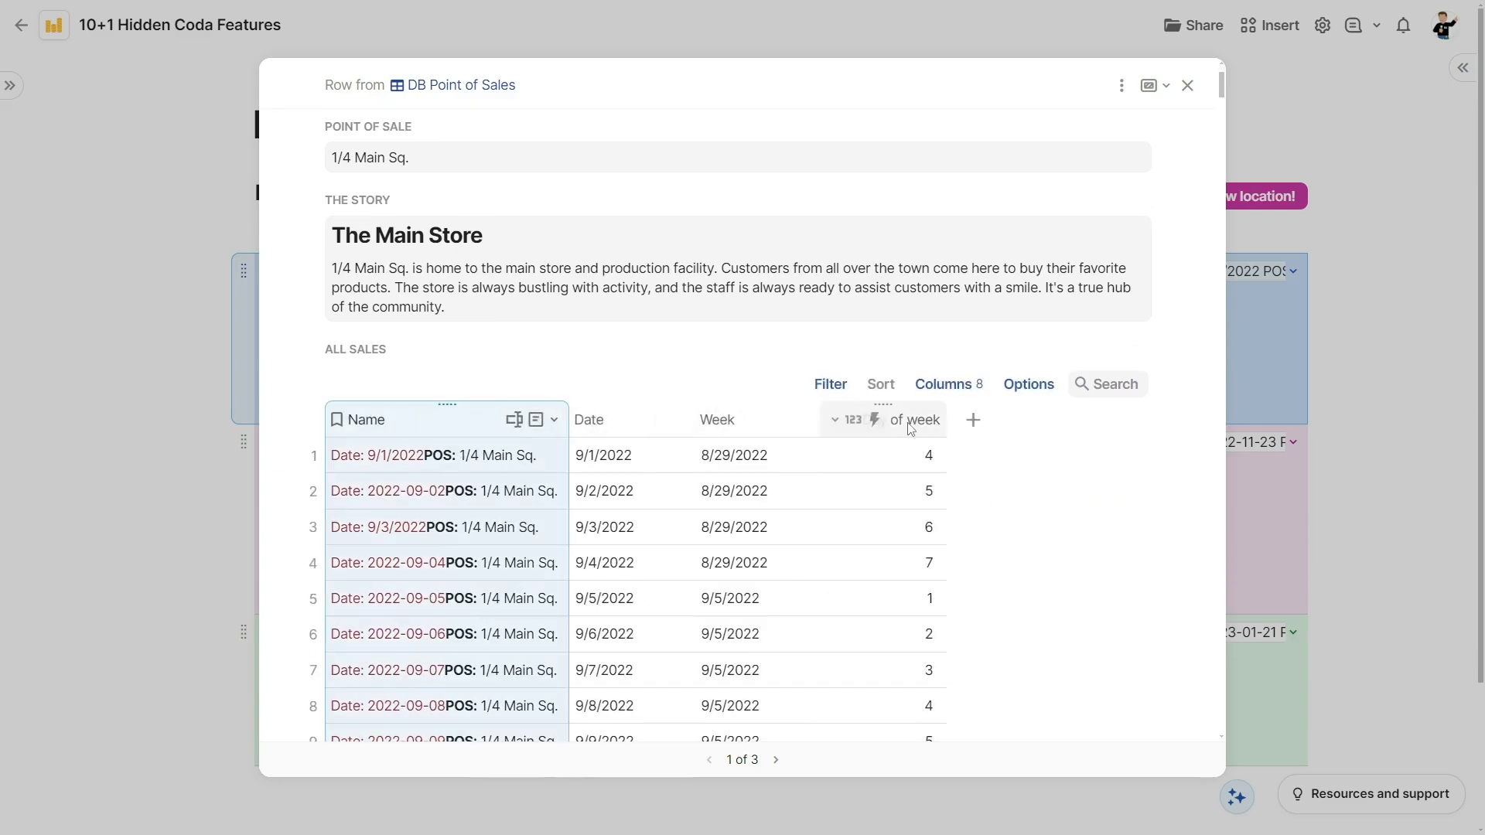
{"action": "left_click", "coordinate": [910, 422], "text": "shift"}
{"action": "left_click", "coordinate": [545, 425]}
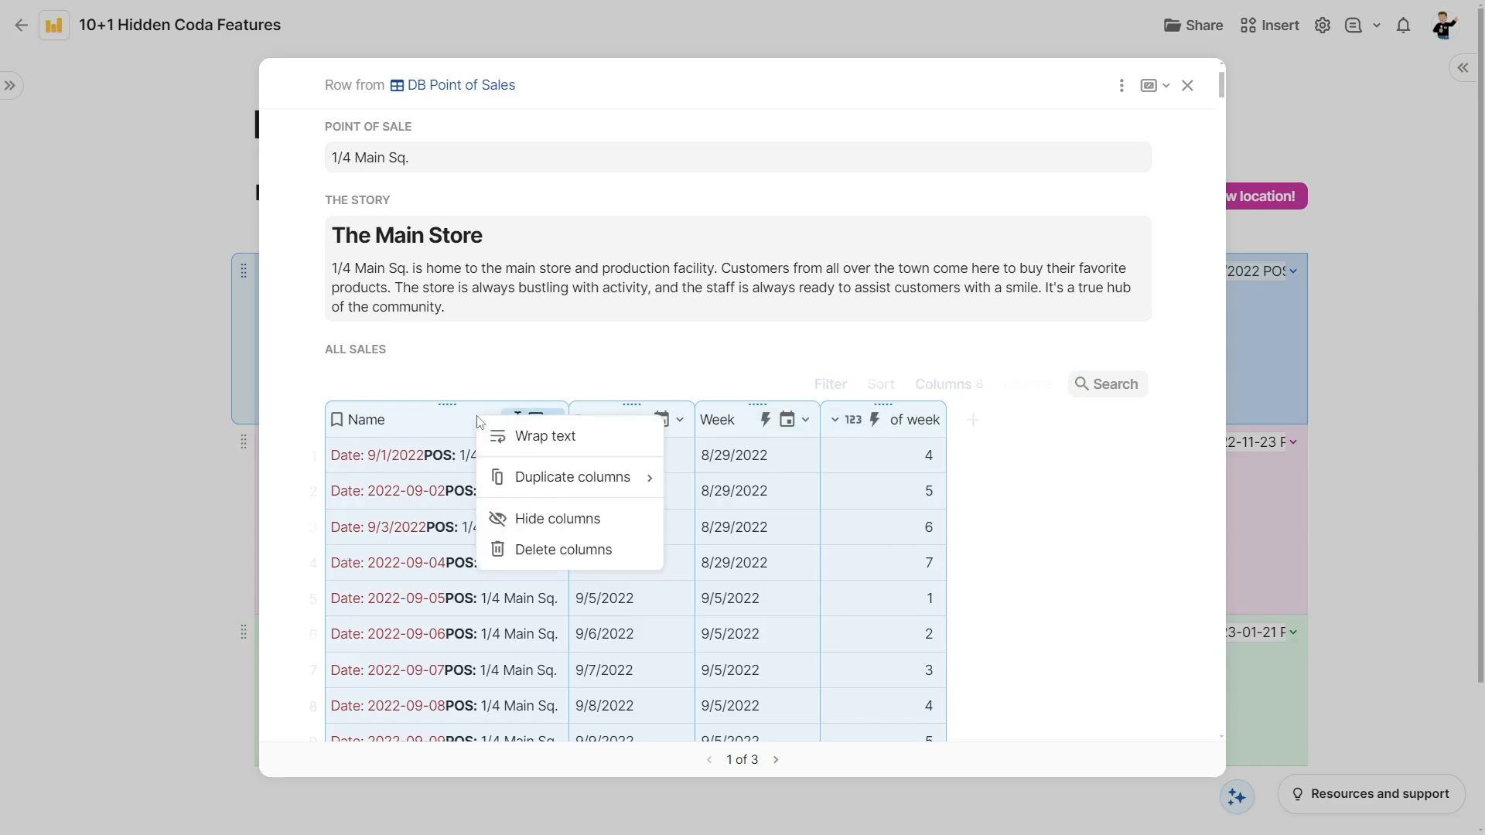
{"action": "left_click", "coordinate": [540, 438]}
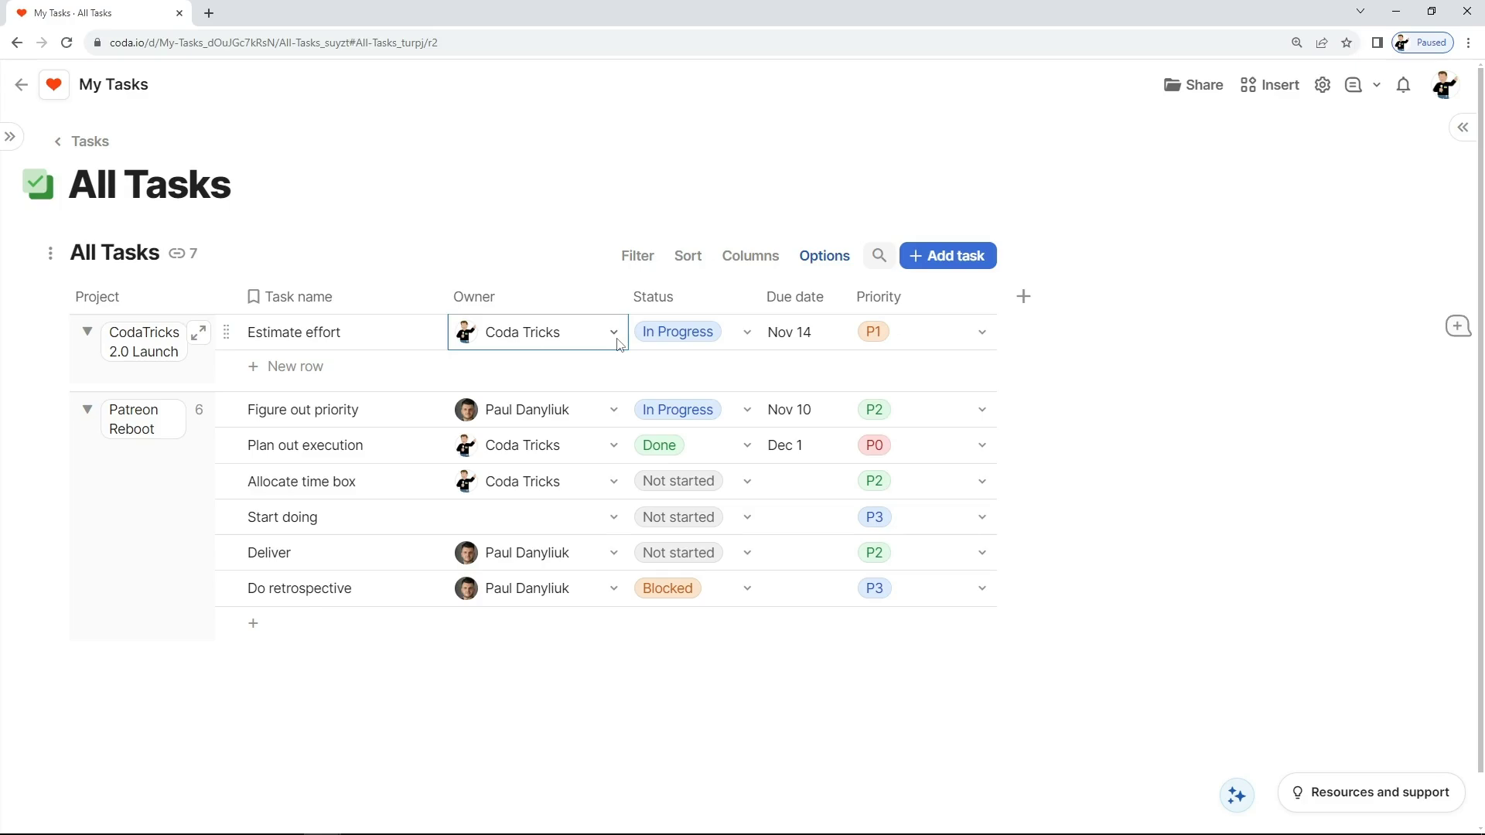
Step: Set the Estimate effort owner by pasting a person copied from the patrons table
{"action": "left_click", "coordinate": [613, 333]}
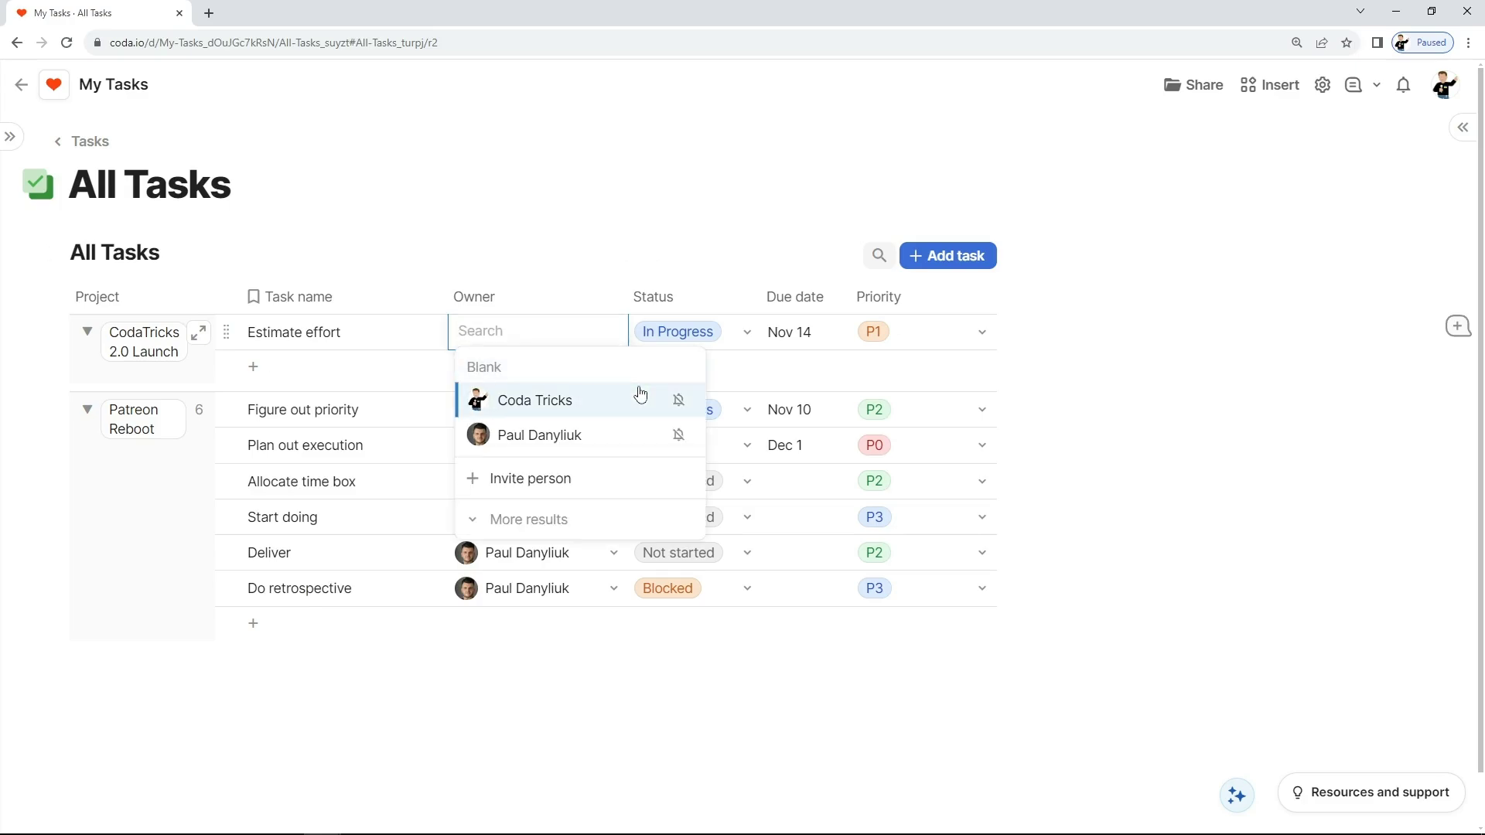
{"action": "left_click", "coordinate": [613, 520]}
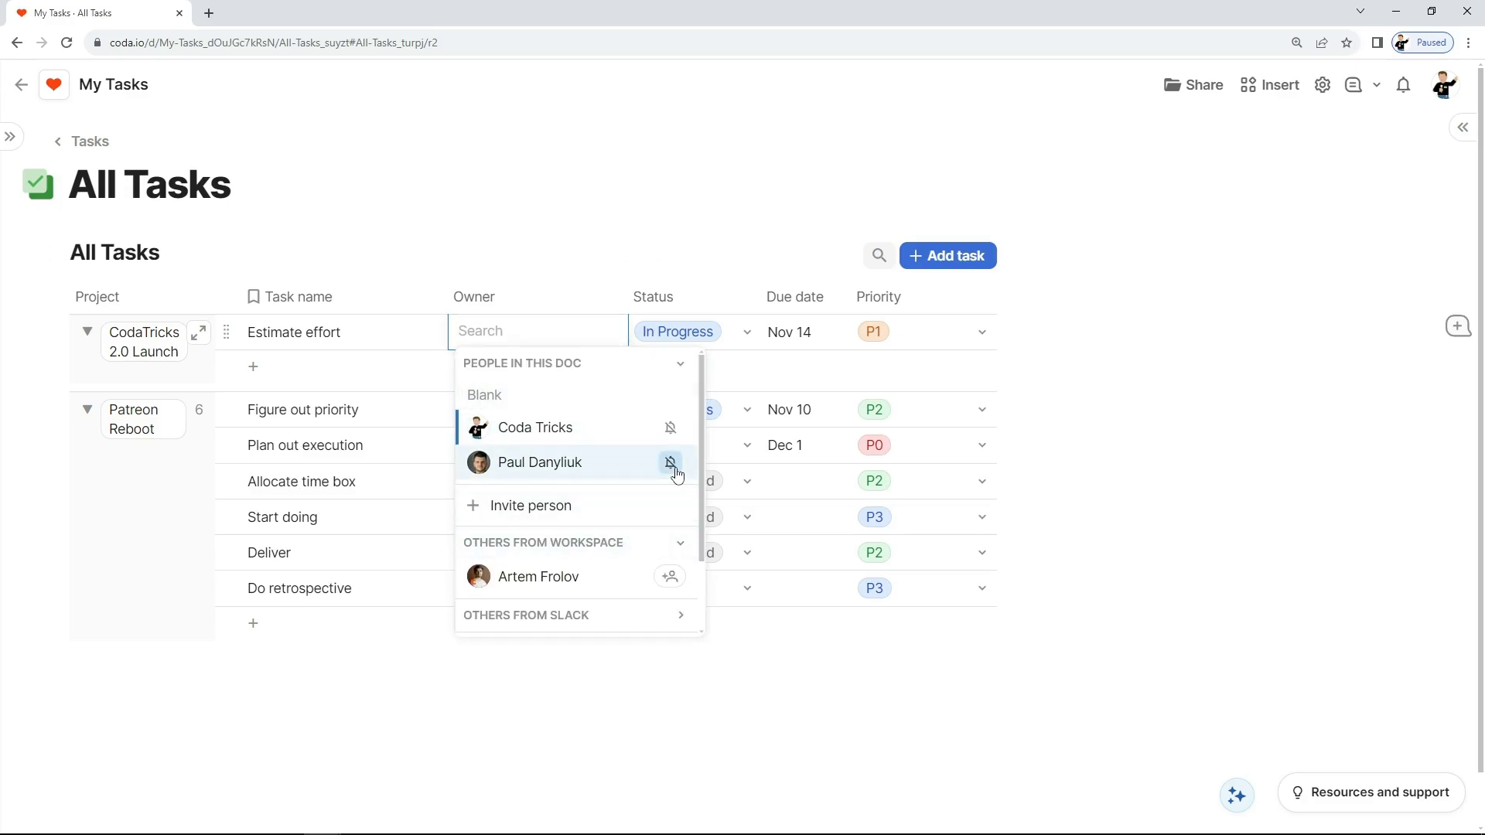
{"action": "scroll", "coordinate": [677, 472], "scroll_direction": "down", "scroll_amount": 1}
{"action": "scroll", "coordinate": [676, 473], "scroll_direction": "up", "scroll_amount": 1}
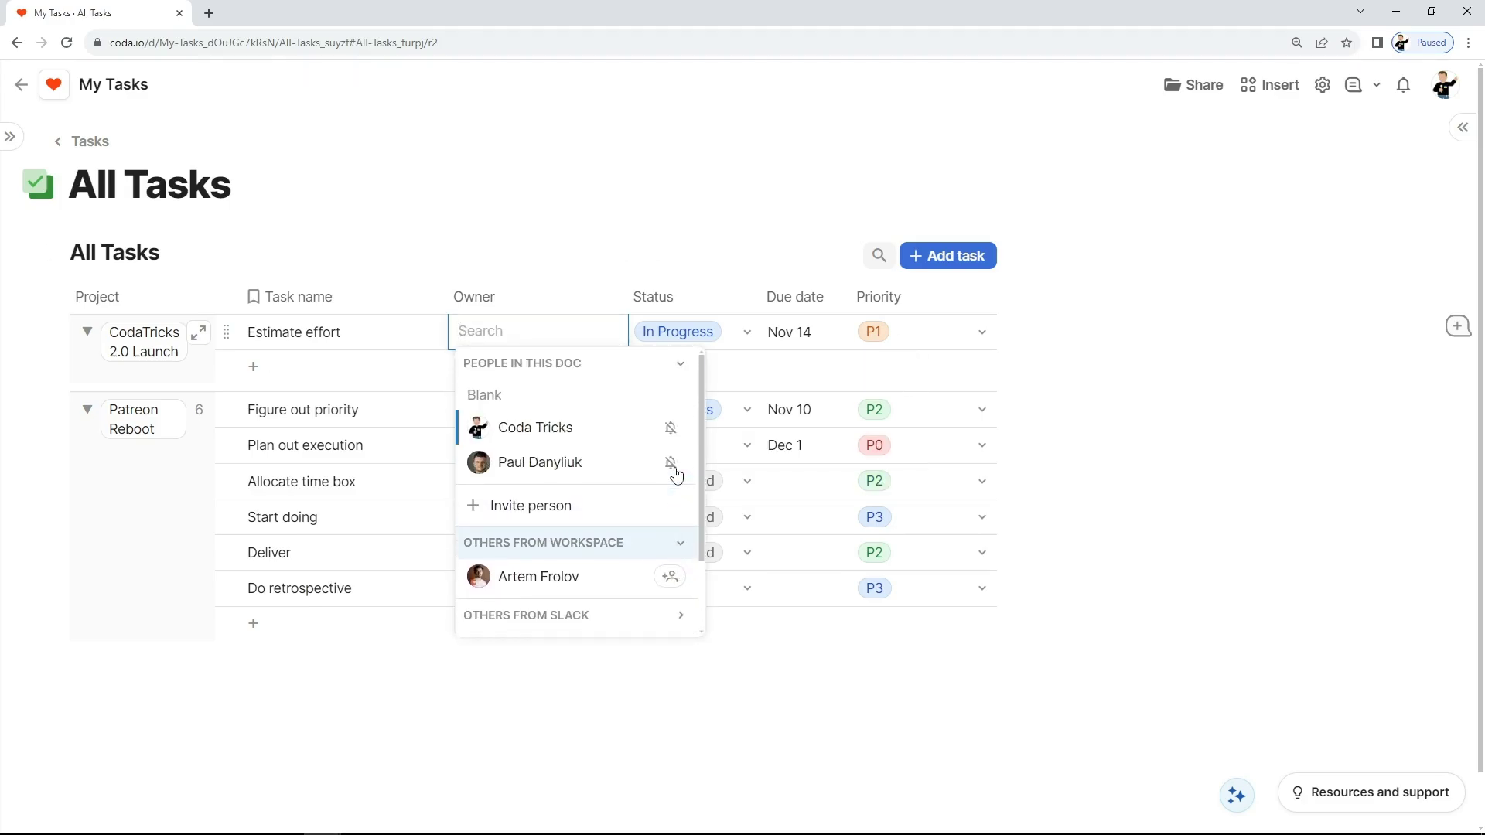
{"action": "key", "text": "ctrl+c"}
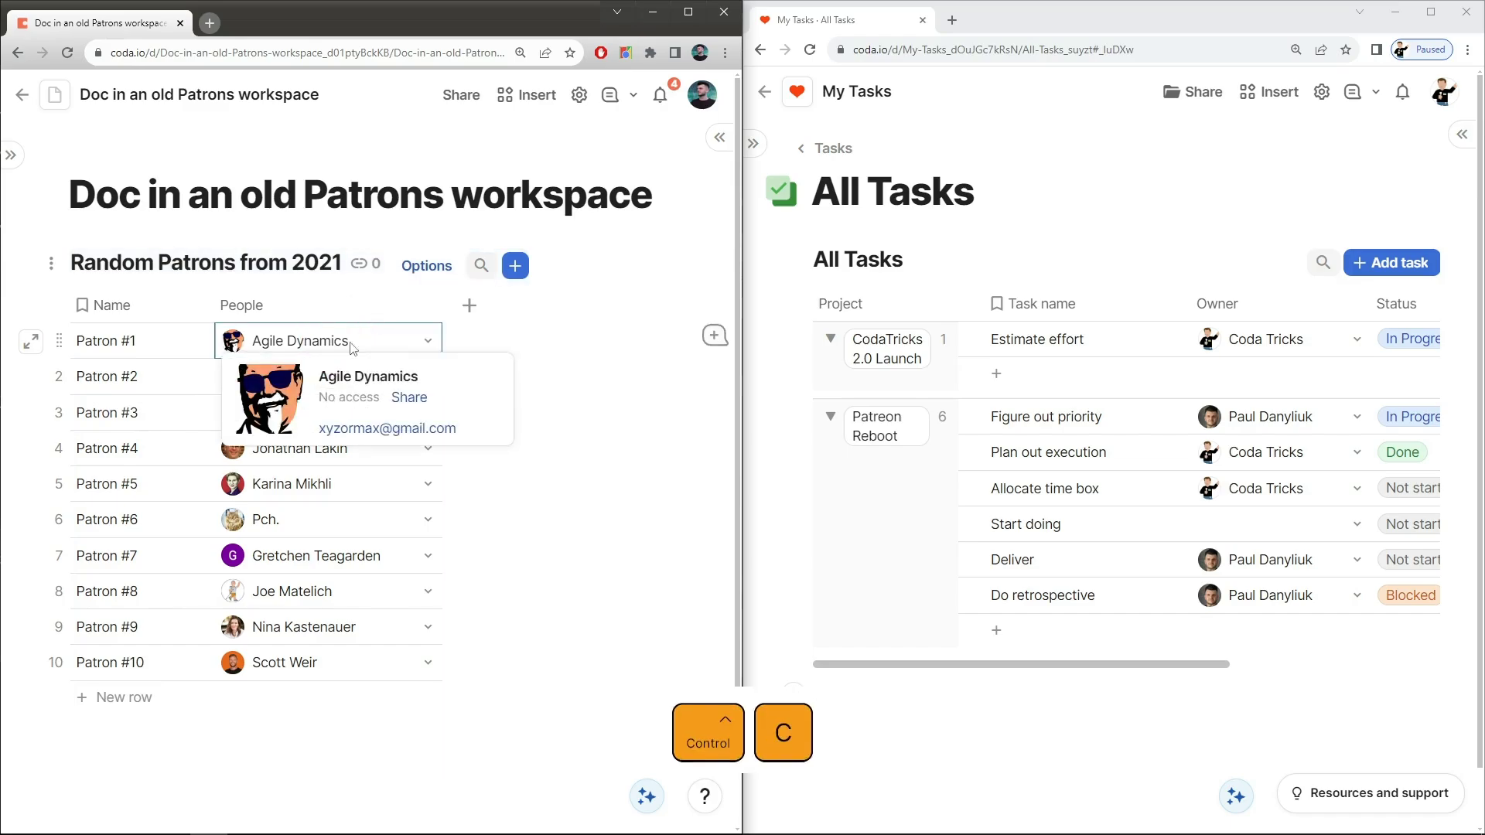
{"action": "left_click", "coordinate": [1277, 339]}
{"action": "key", "text": "ctrl+v"}
Step: Paste copied patrons as owners of Figure out priority and Plan out execution
{"action": "left_click", "coordinate": [325, 448]}
{"action": "key", "text": "ctrl+c"}
{"action": "left_click", "coordinate": [1276, 416]}
{"action": "key", "text": "ctrl+v"}
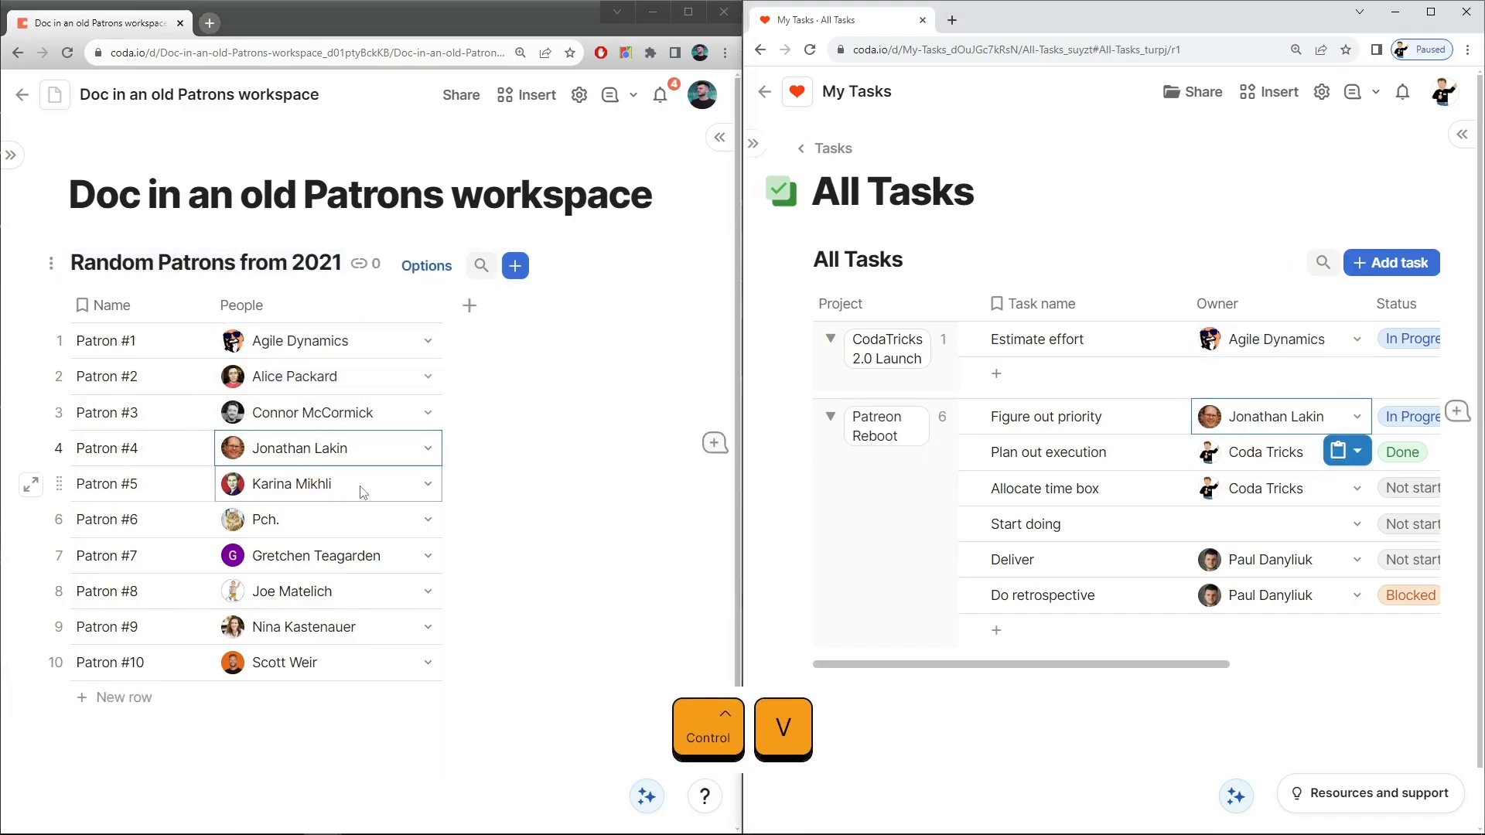
{"action": "key", "text": "ctrl+c"}
{"action": "left_click", "coordinate": [1276, 452]}
{"action": "key", "text": "ctrl+v"}
{"action": "left_click", "coordinate": [325, 591]}
{"action": "key", "text": "ctrl+c"}
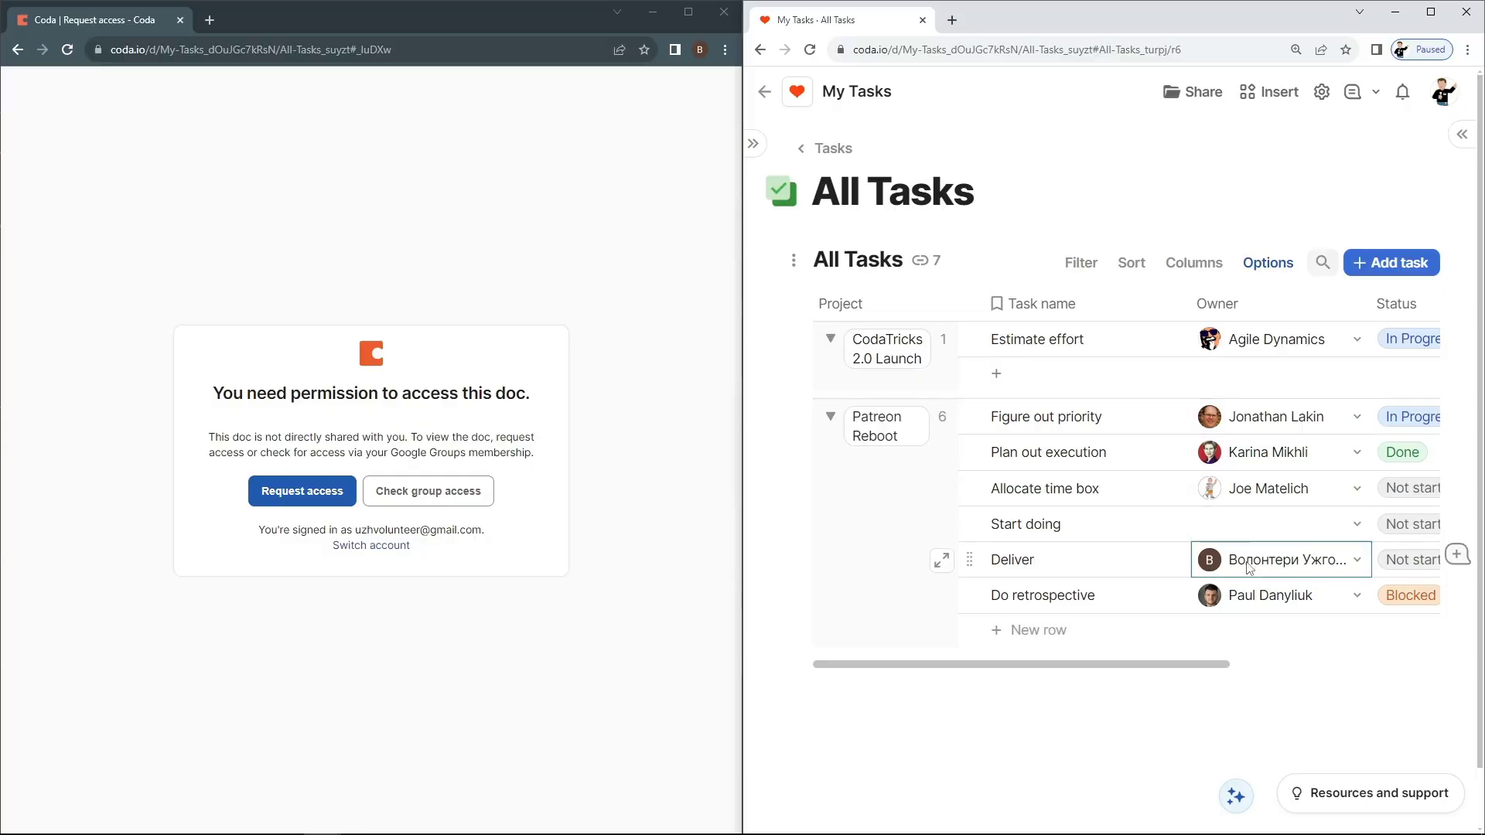
Step: Share the doc with the Deliver task's newly assigned owner
{"action": "mouse_move", "coordinate": [1249, 571]}
{"action": "left_click", "coordinate": [1242, 619]}
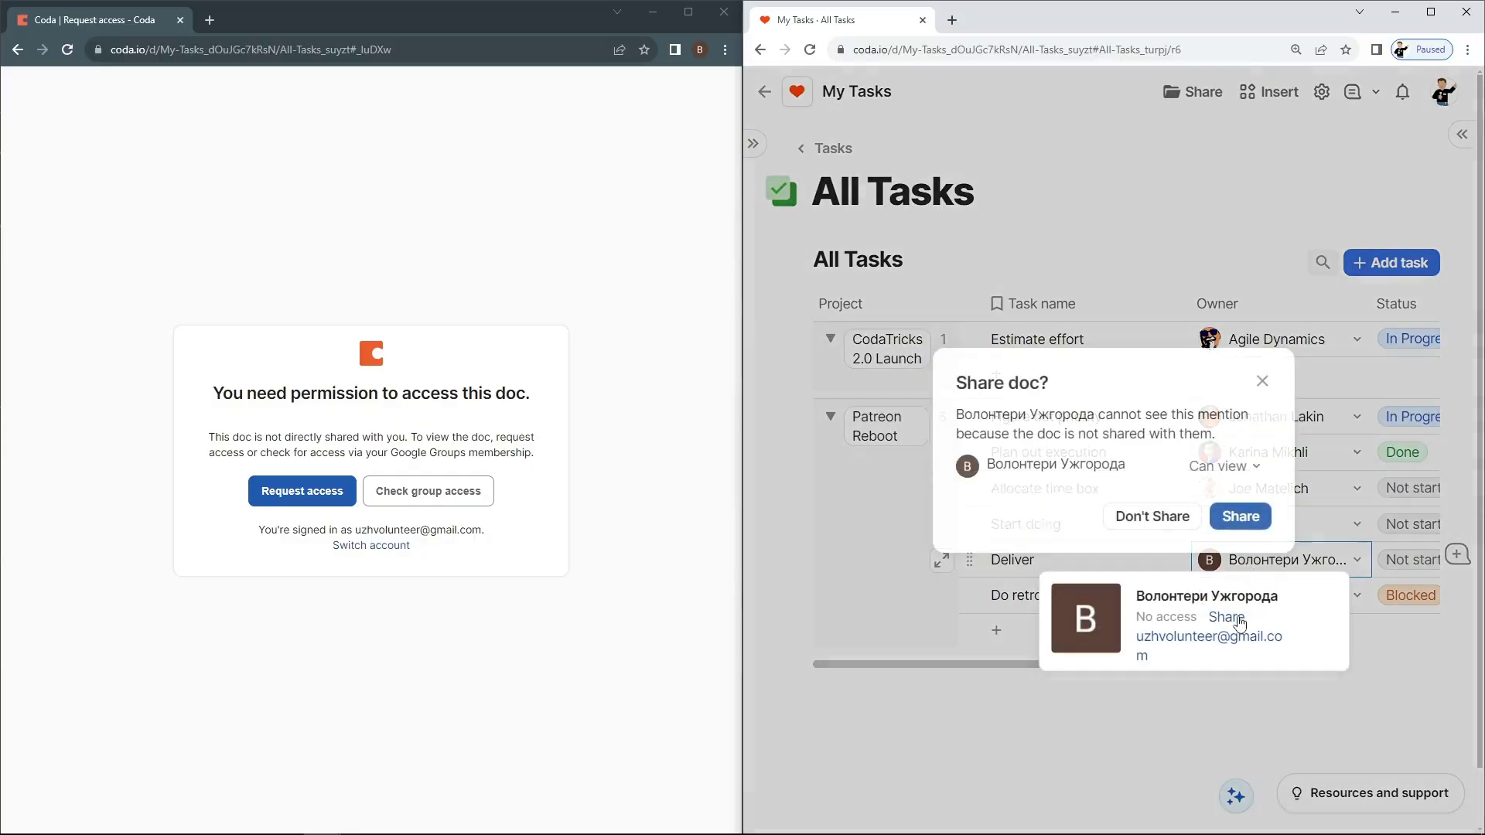
{"action": "left_click", "coordinate": [1249, 518]}
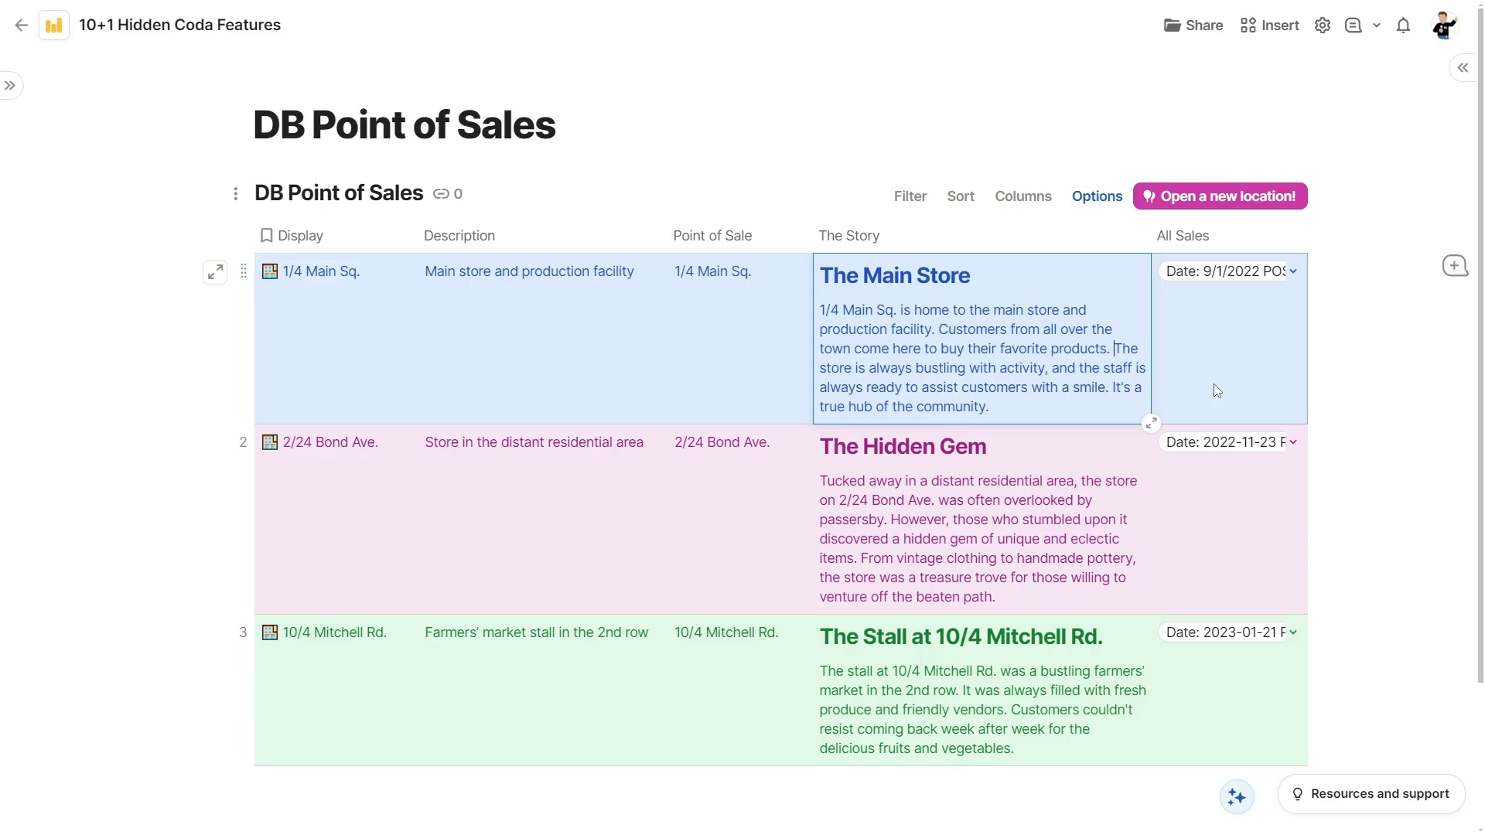
Step: Insert a line break before 'The store' in The Main Store story cell
{"action": "key", "text": "shift+Return"}
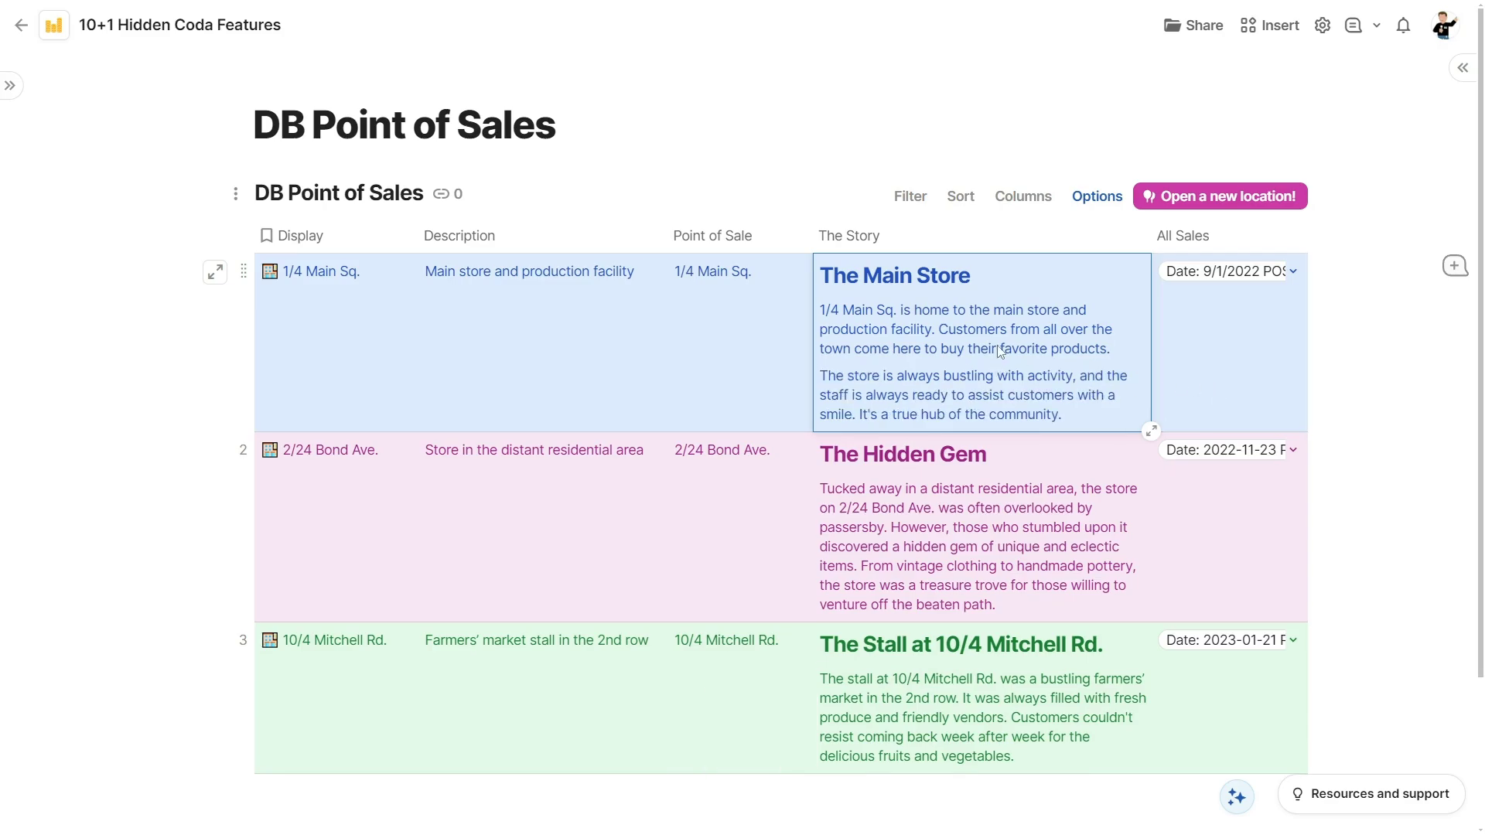
{"action": "left_click", "coordinate": [1094, 355]}
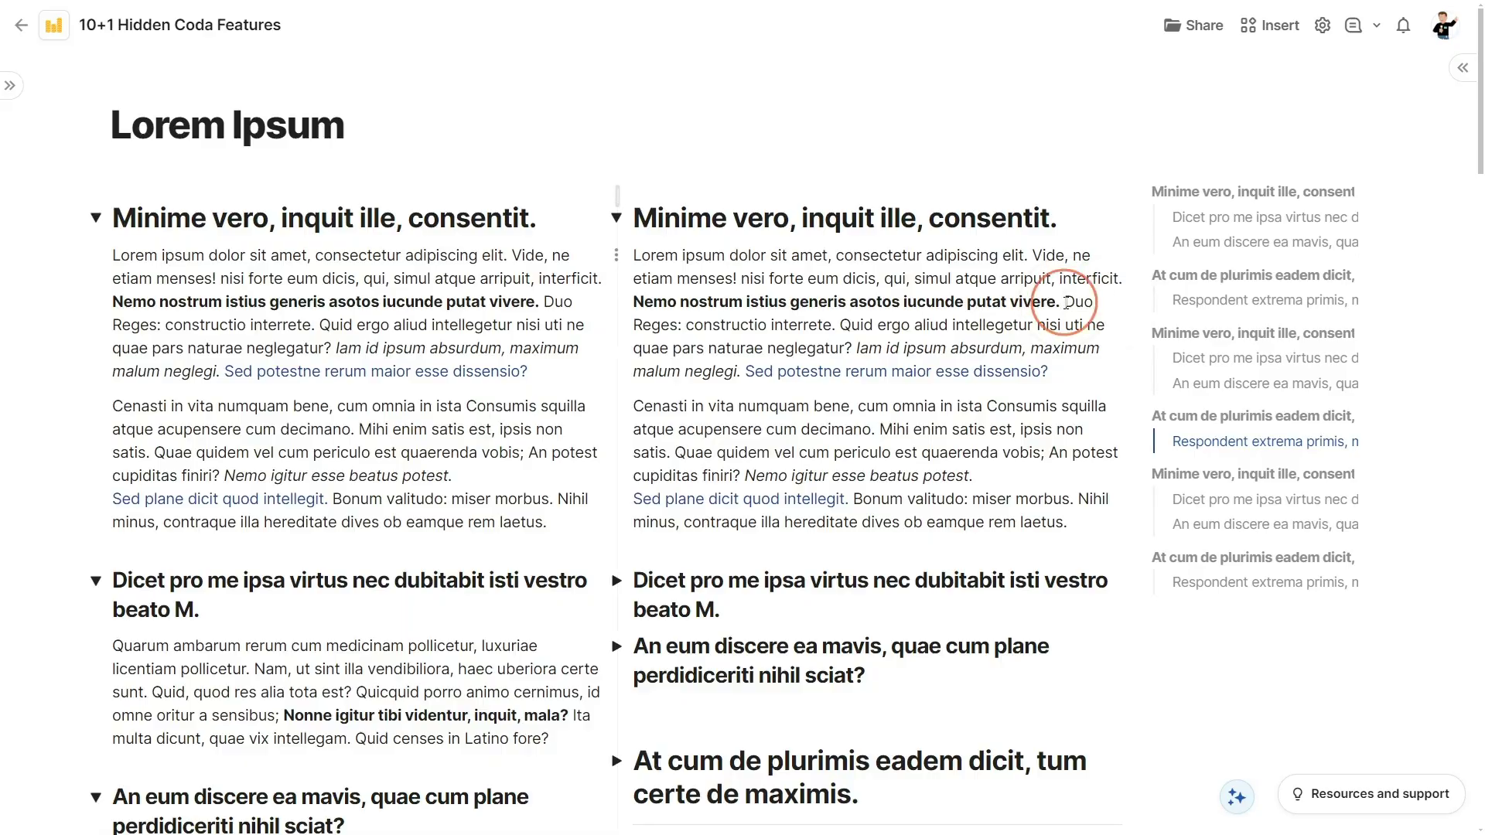
Step: Start a new paragraph at 'Duo Reges' and break the line before 'Quid ergo'
{"action": "key", "text": "Return"}
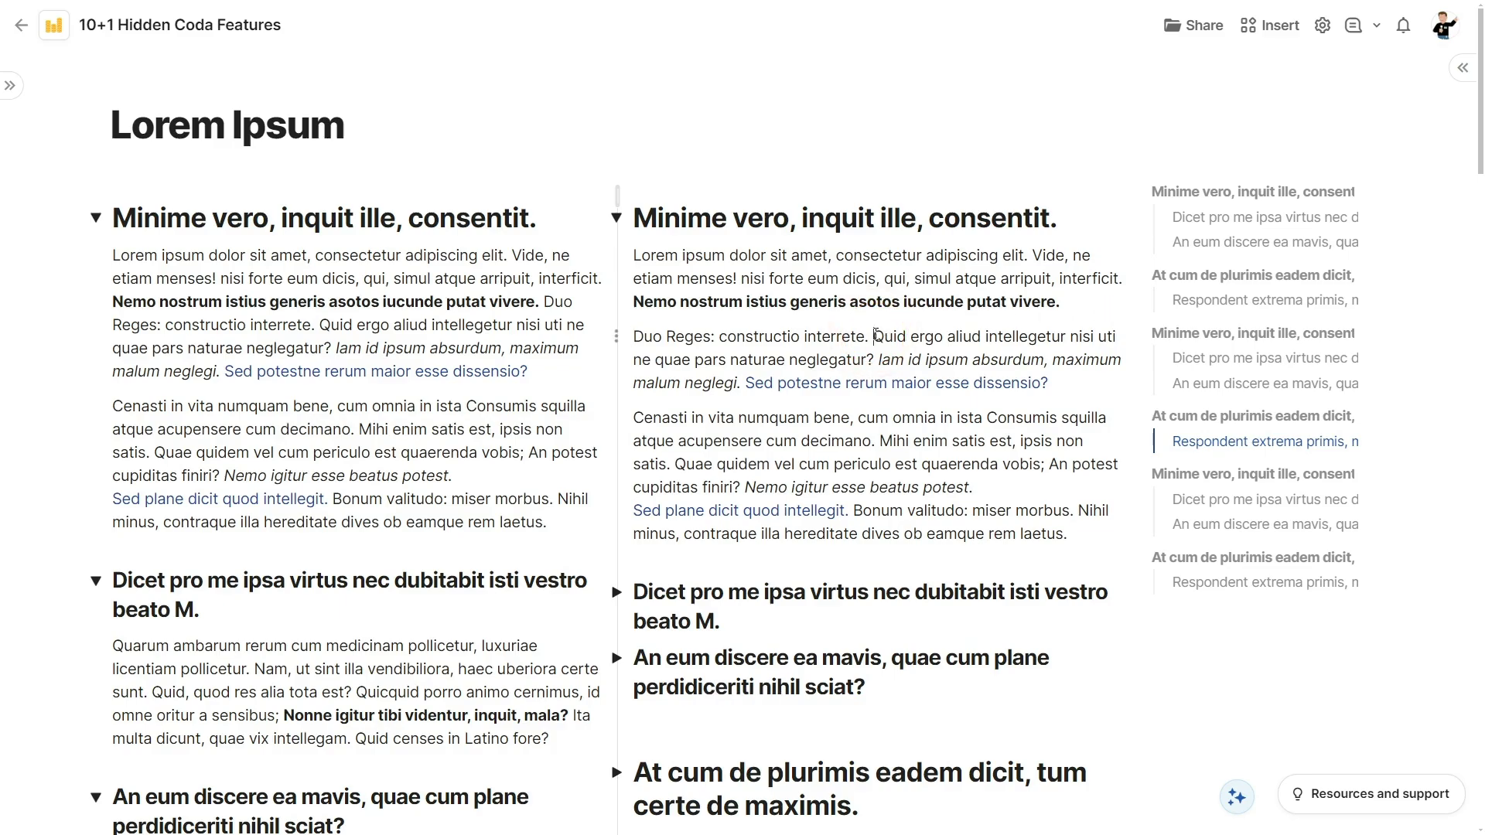
{"action": "key", "text": "shift+Return"}
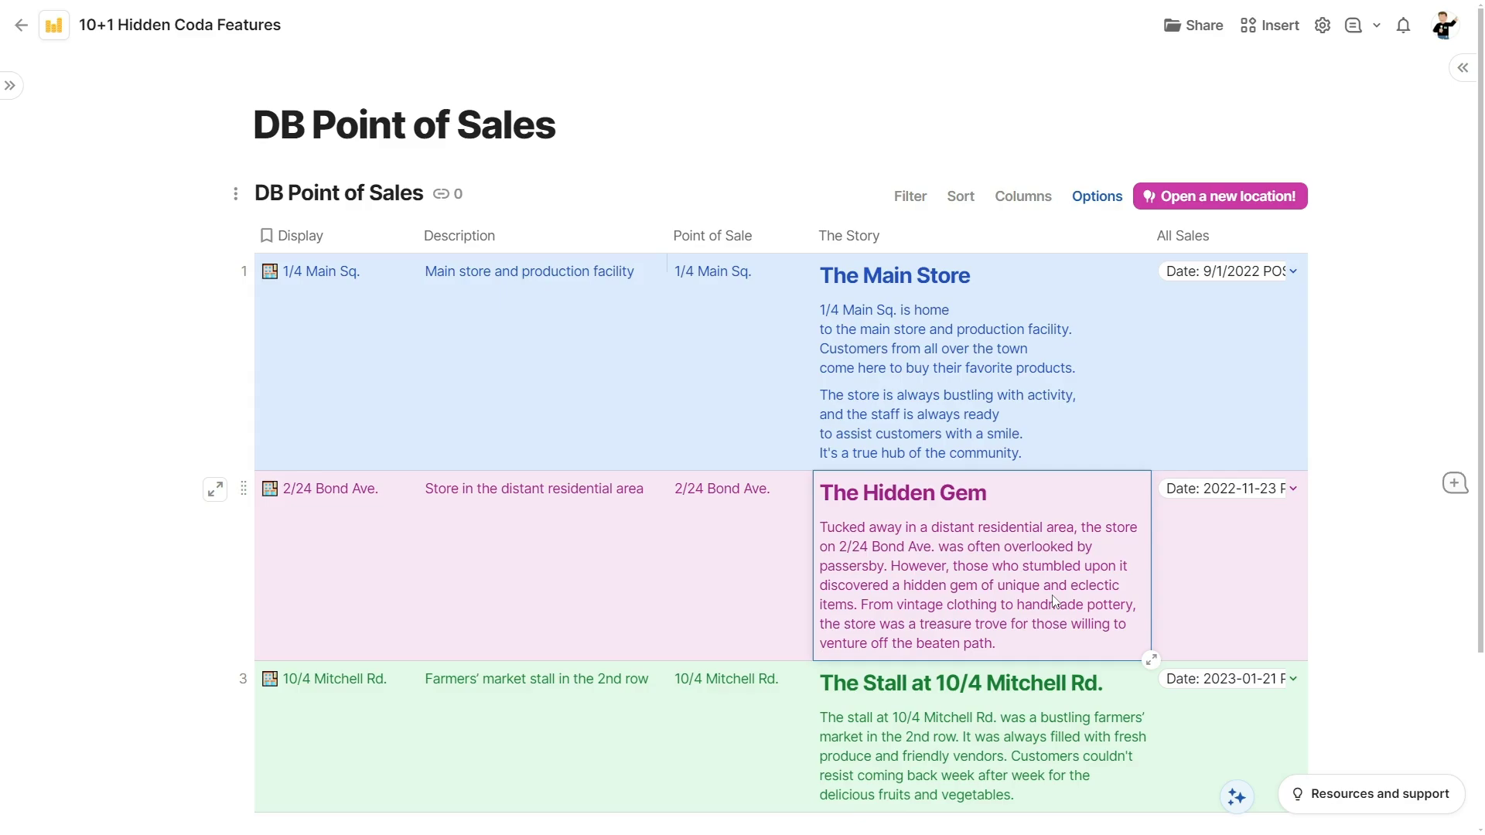
{"action": "key", "text": "Return"}
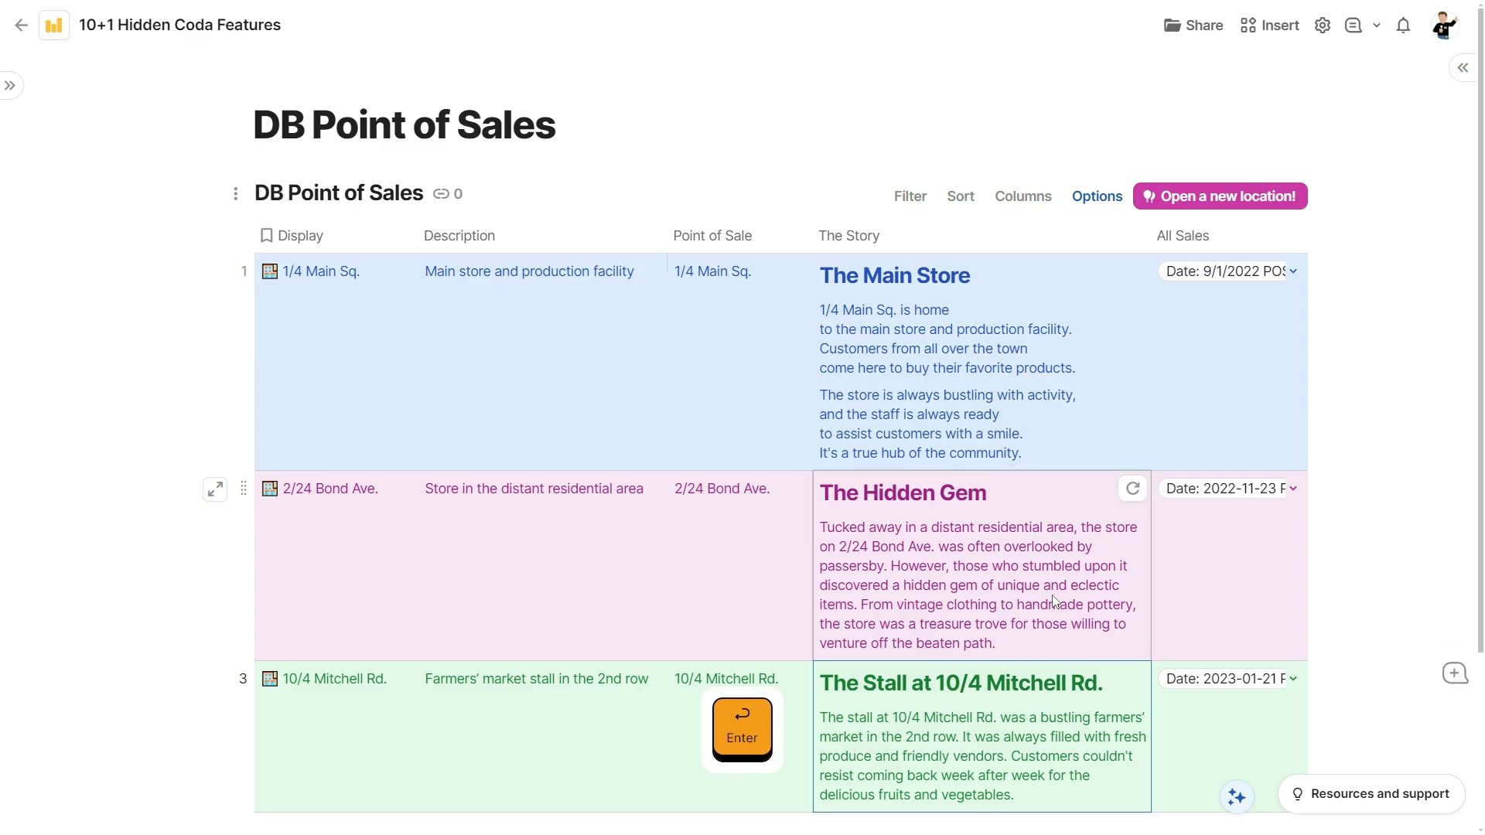
Step: Add soft line breaks in The Hidden Gem story before 'However,' and 'of unique and eclectic items'
{"action": "key", "text": "shift+Return"}
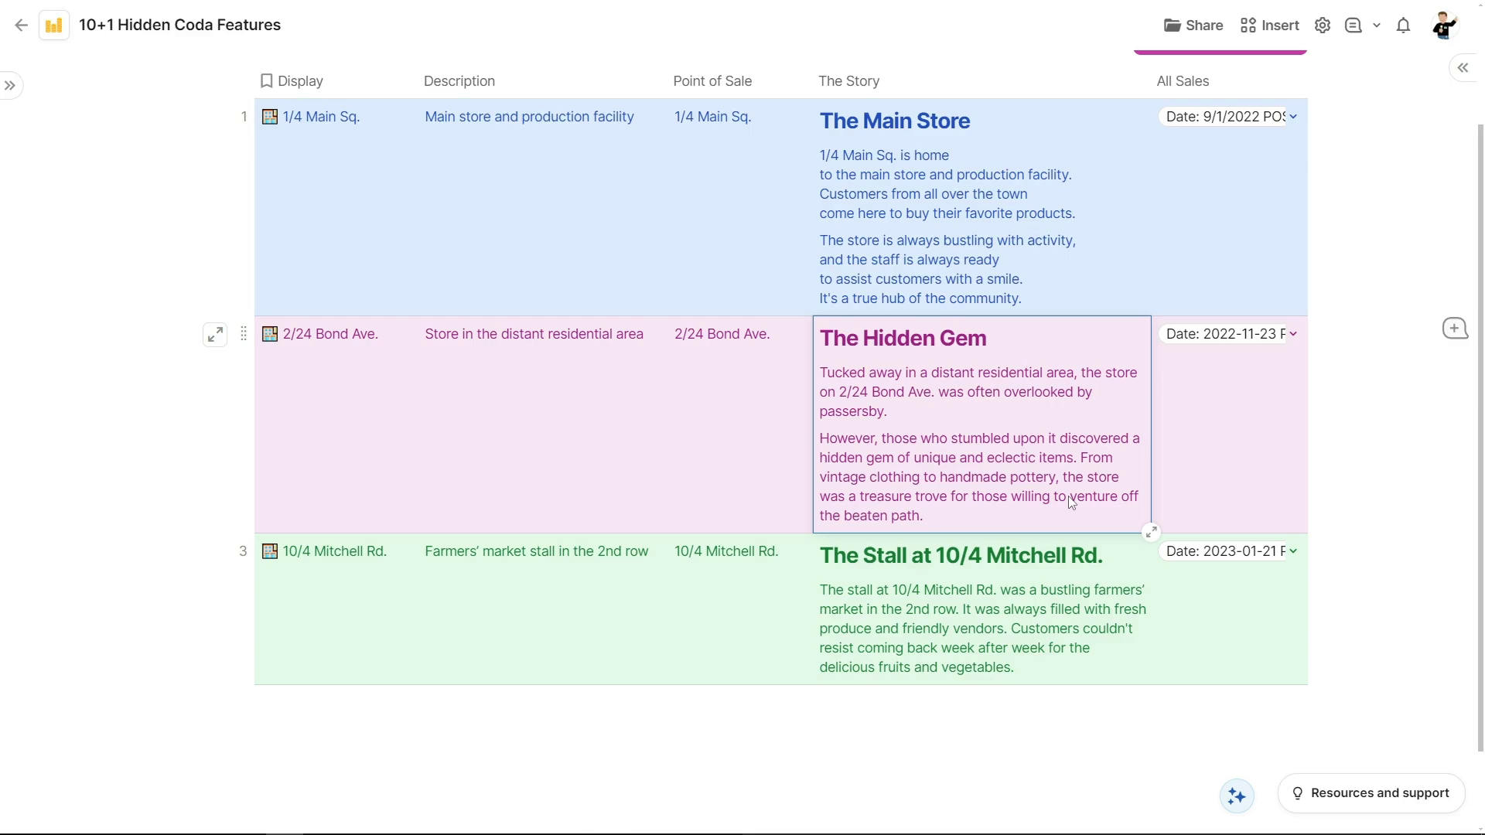
{"action": "left_click", "coordinate": [1152, 532]}
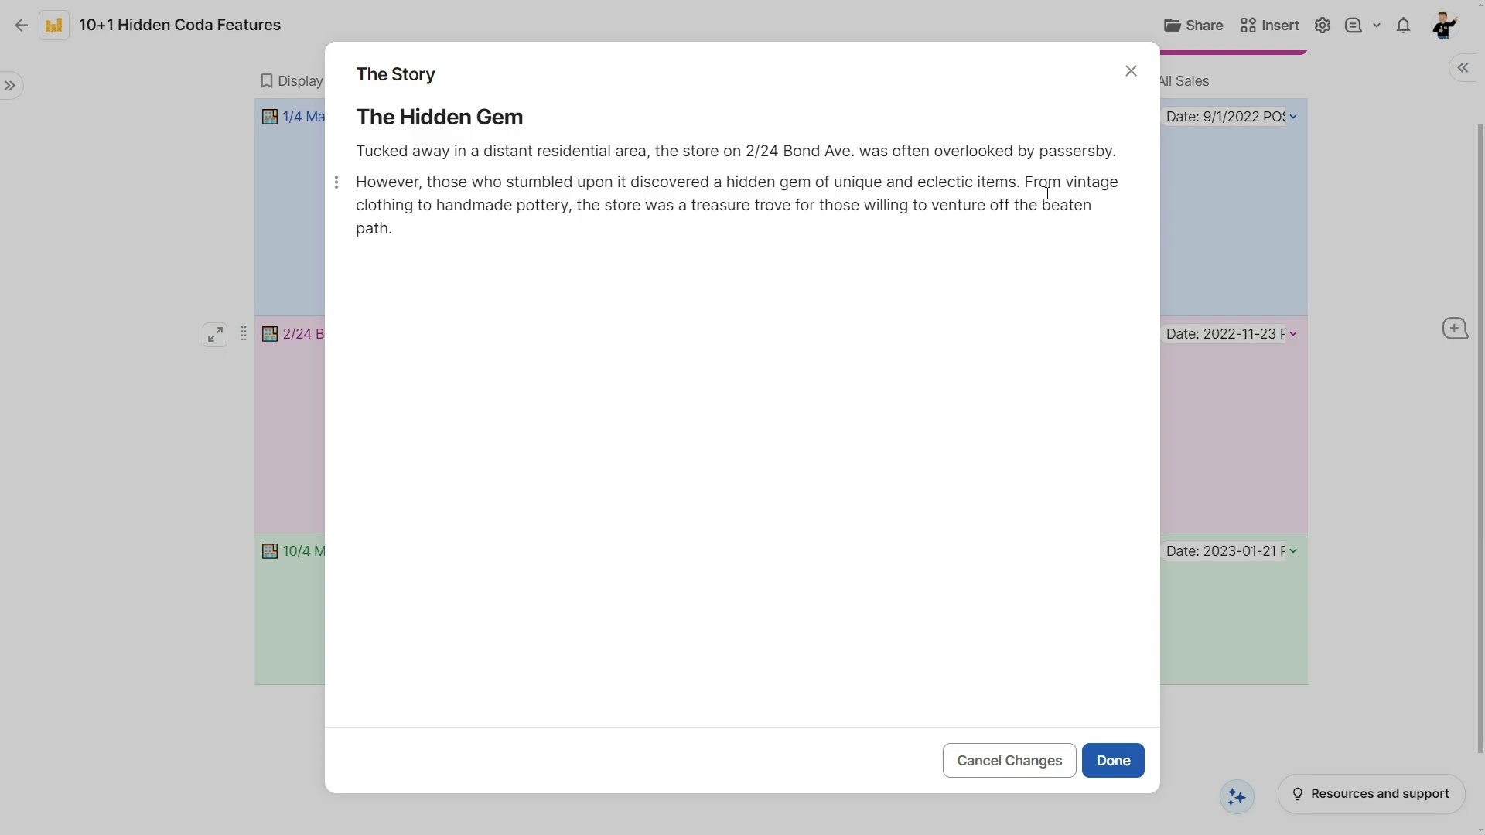
{"action": "key", "text": "Return"}
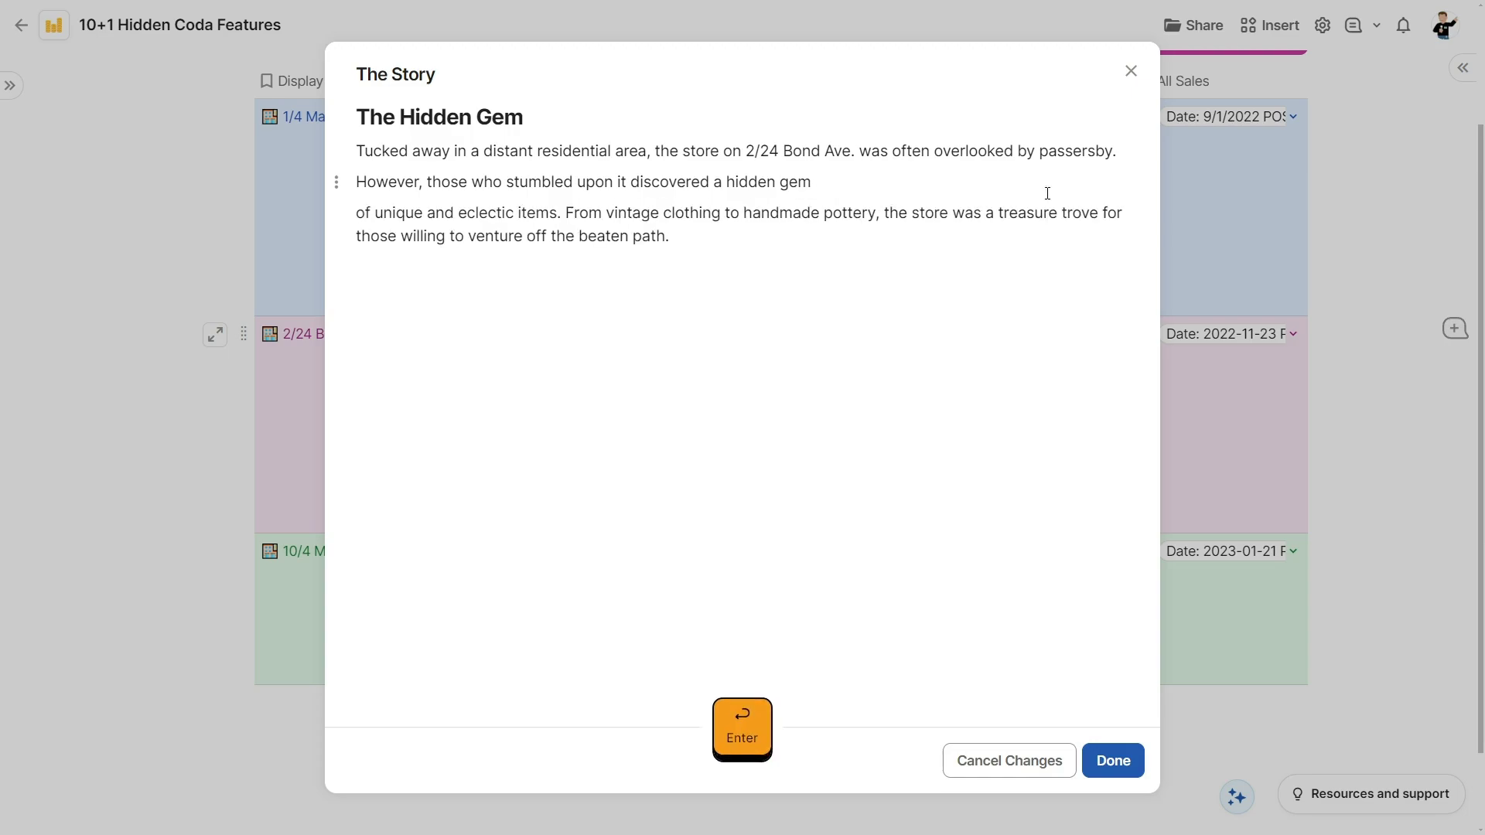
{"action": "key", "text": "BackSpace"}
{"action": "key", "text": "shift+Return"}
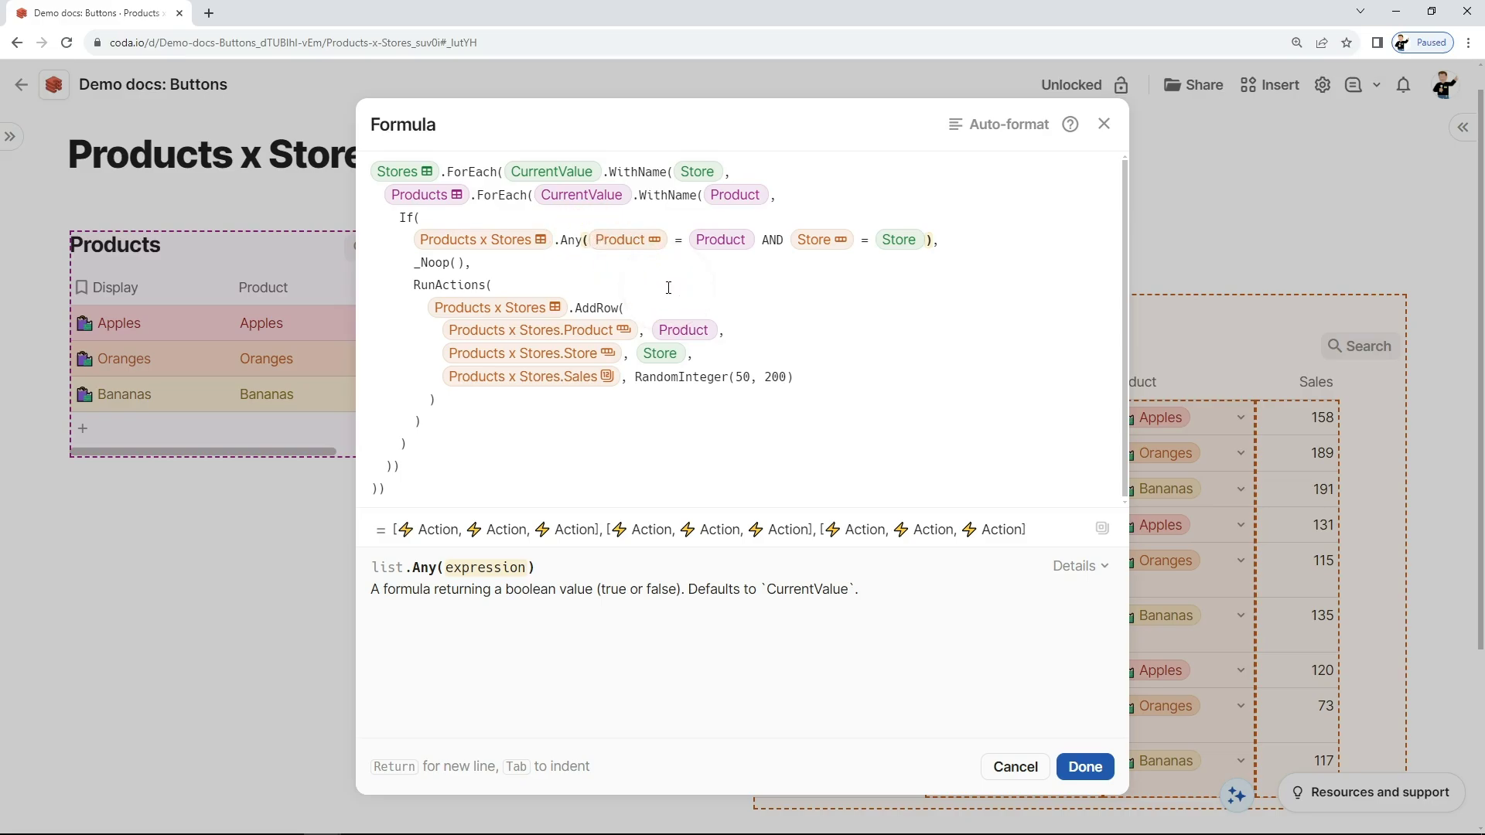
Step: Break the .Any( condition onto lines, putting AND Store = Store and '),' on their own
{"action": "key", "text": "shift+Return"}
{"action": "left_click", "coordinate": [601, 263]}
{"action": "key", "text": "shift+Return"}
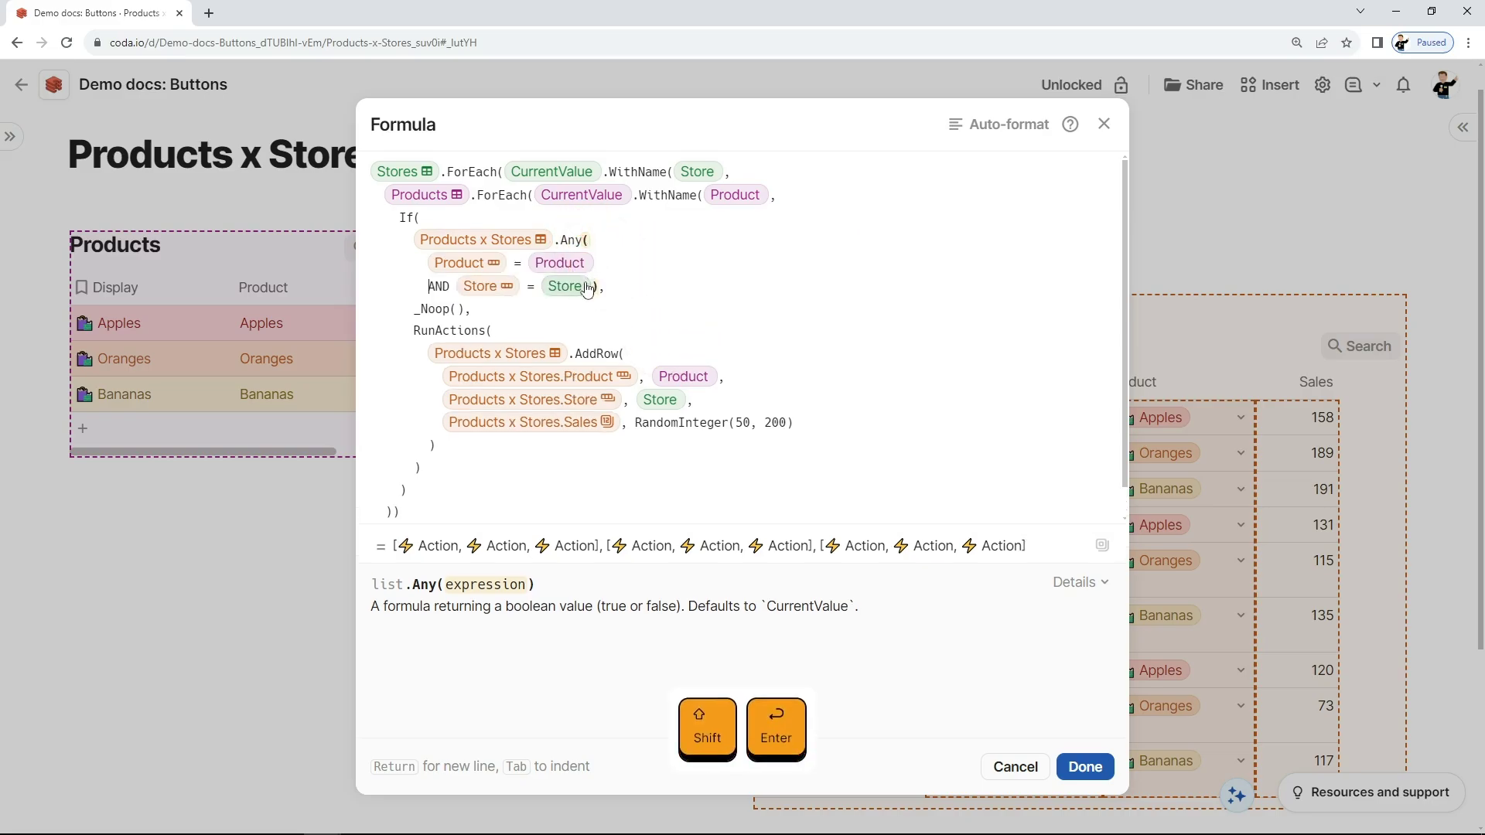
{"action": "left_click", "coordinate": [594, 287]}
{"action": "key", "text": "shift+Return"}
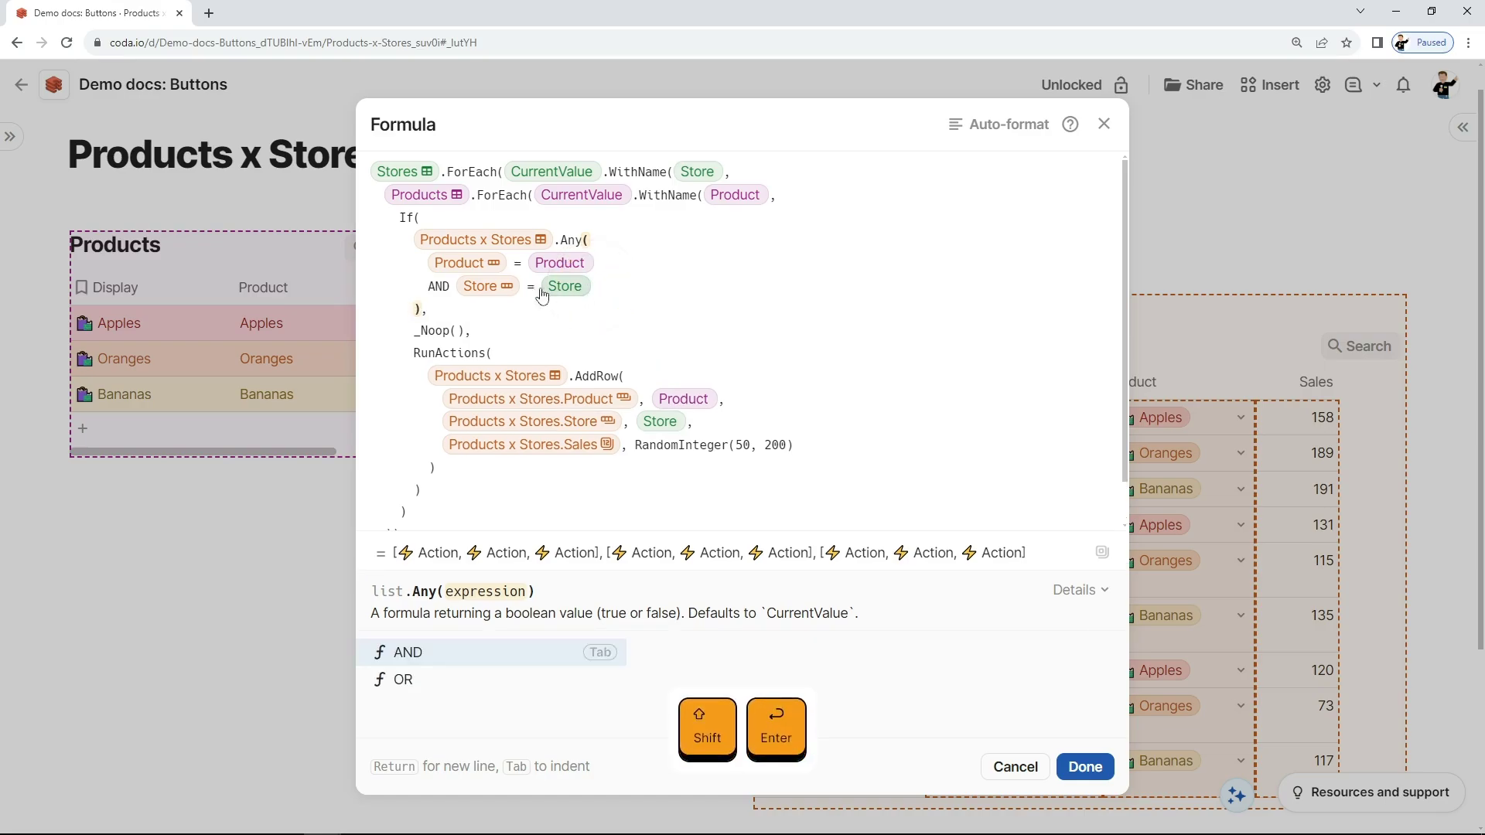
Step: Adjust indentation of the AND line and the Any block with Tab and Shift+Tab
{"action": "left_click", "coordinate": [442, 288]}
{"action": "key", "text": "Tab"}
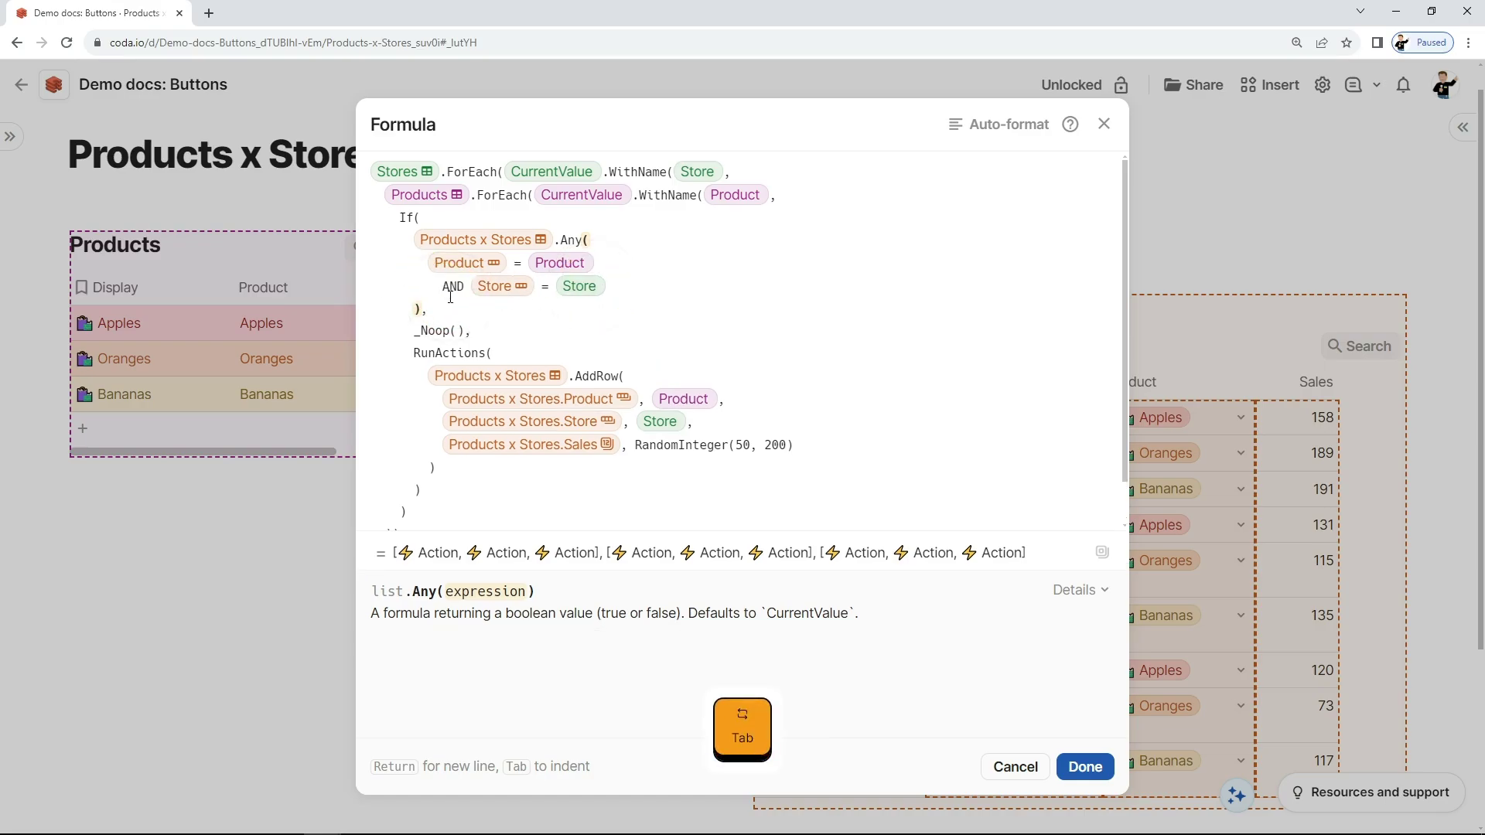
{"action": "key", "text": "shift+Tab"}
{"action": "left_click_drag", "start_coordinate": [430, 310], "coordinate": [415, 239]}
{"action": "key", "text": "Tab"}
{"action": "key", "text": "Tab"}
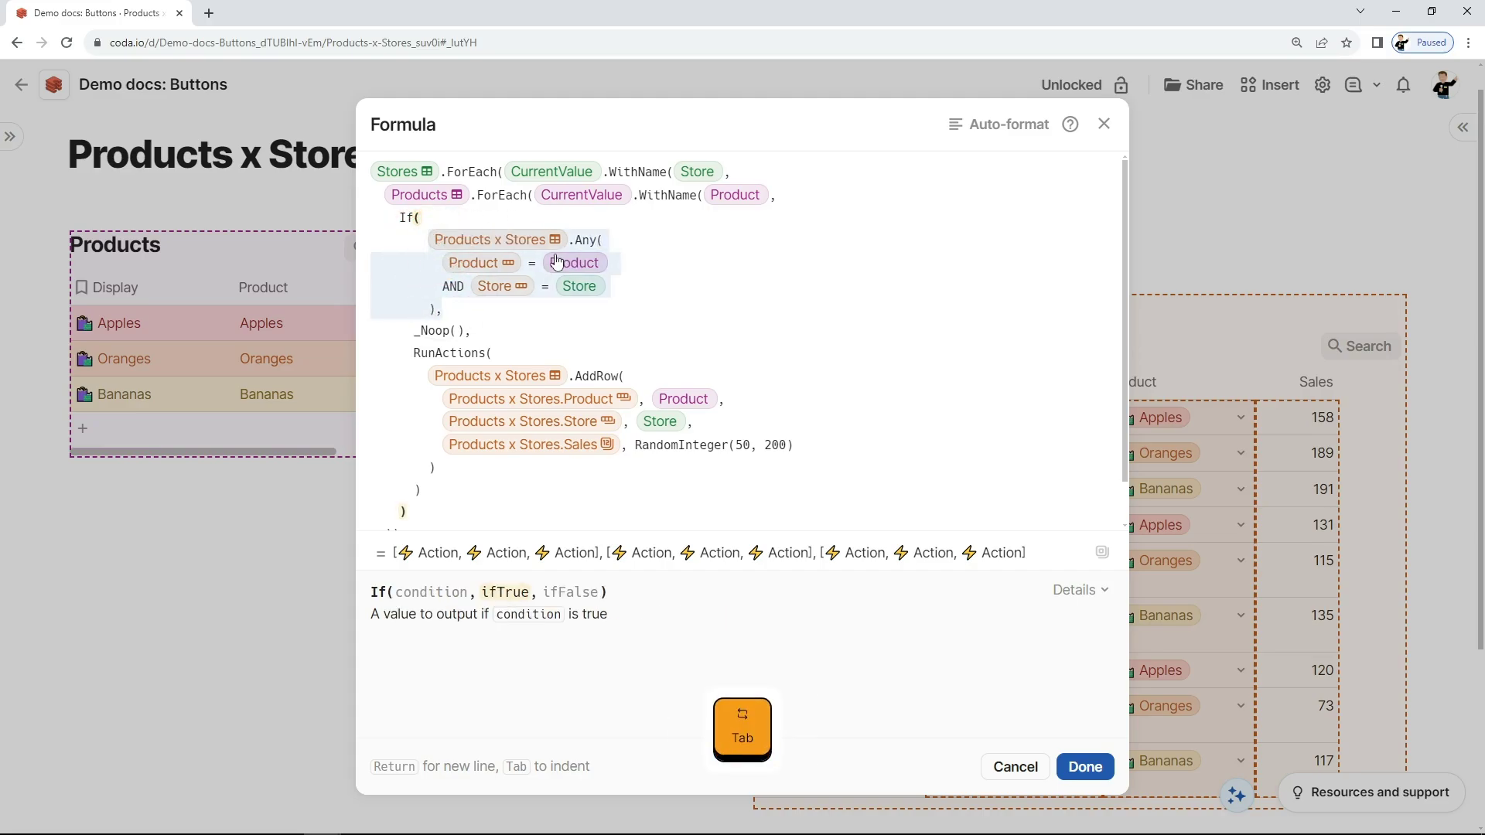
{"action": "key", "text": "shift+Tab"}
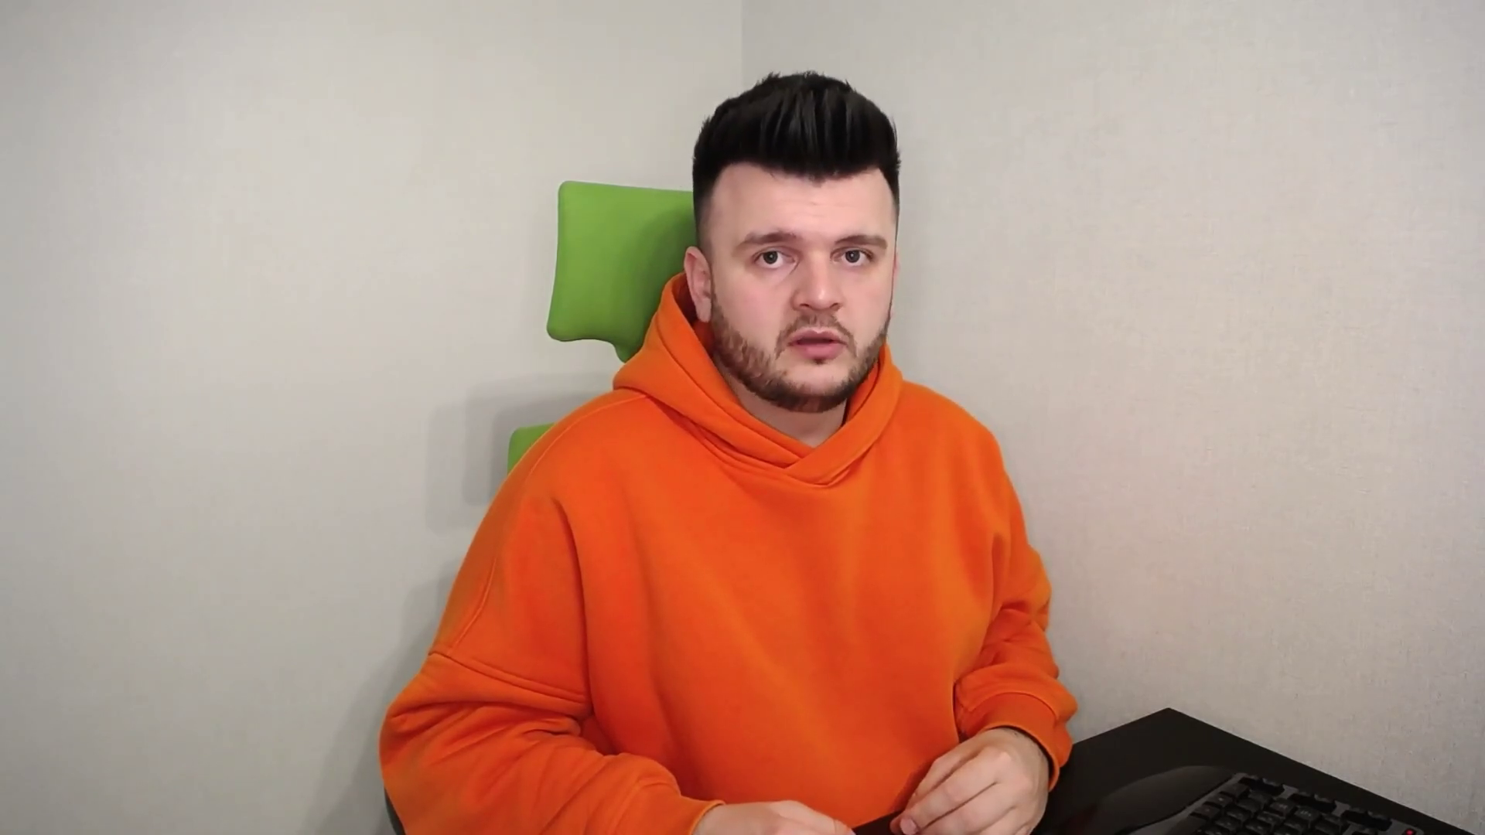
Step: Put the Any condition, AND Store = Store and the closing ), on separate lines, then indent and outdent the block
{"action": "key", "text": "shift+Return"}
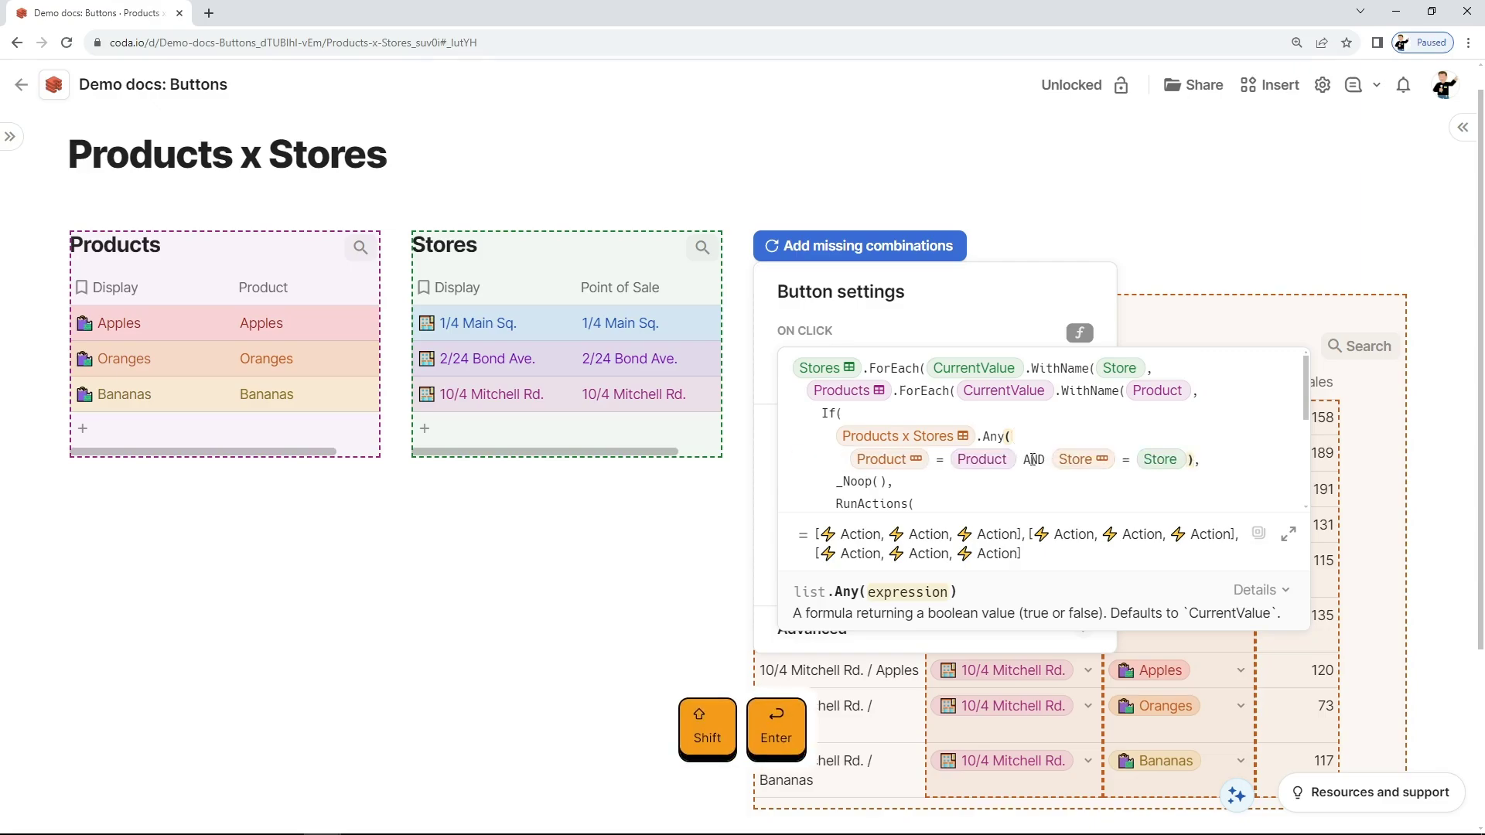
{"action": "left_click", "coordinate": [1032, 460]}
{"action": "key", "text": "shift+Return"}
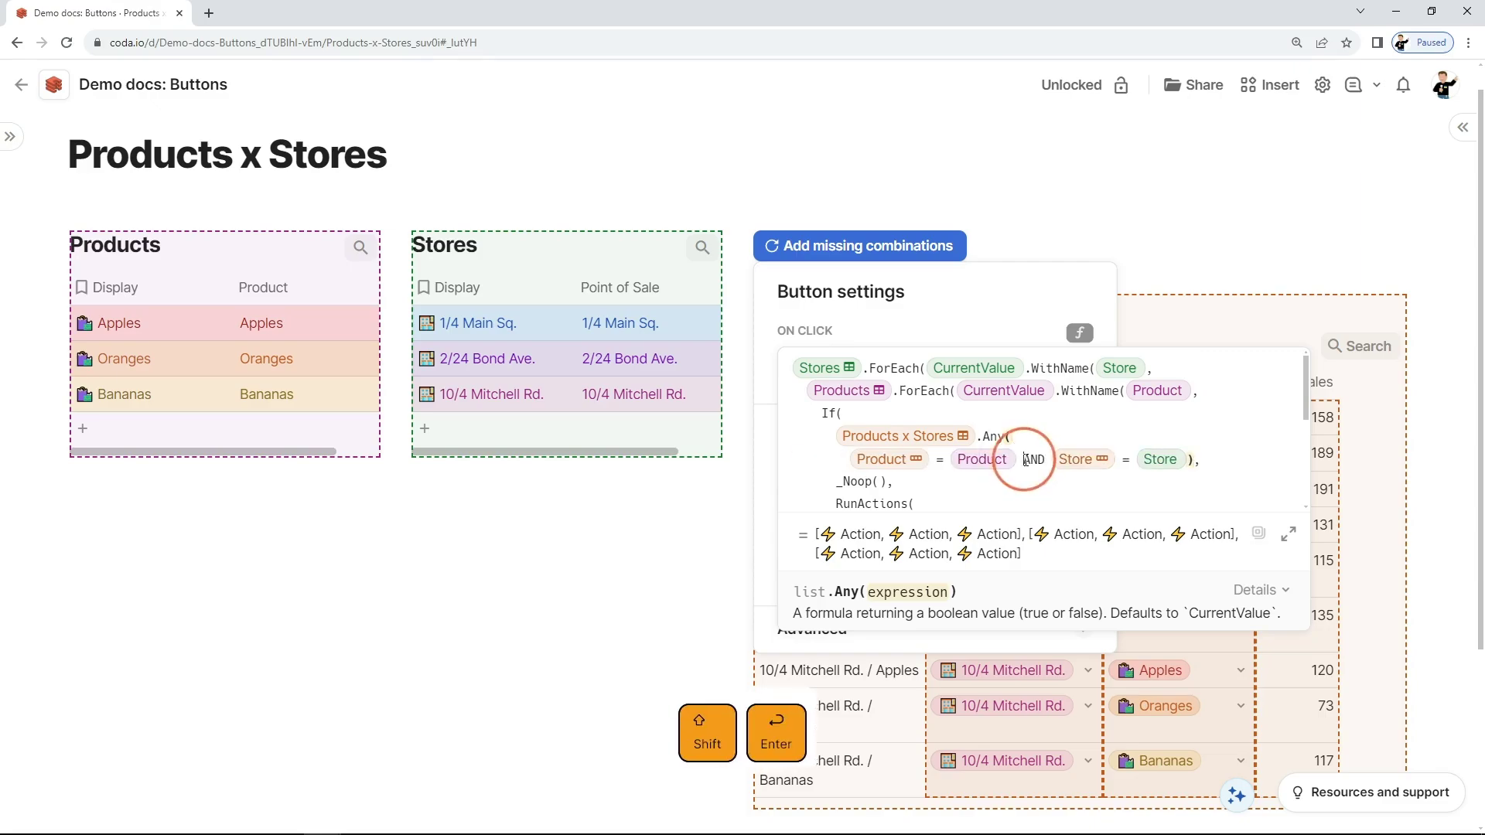
{"action": "key", "text": "shift+Return"}
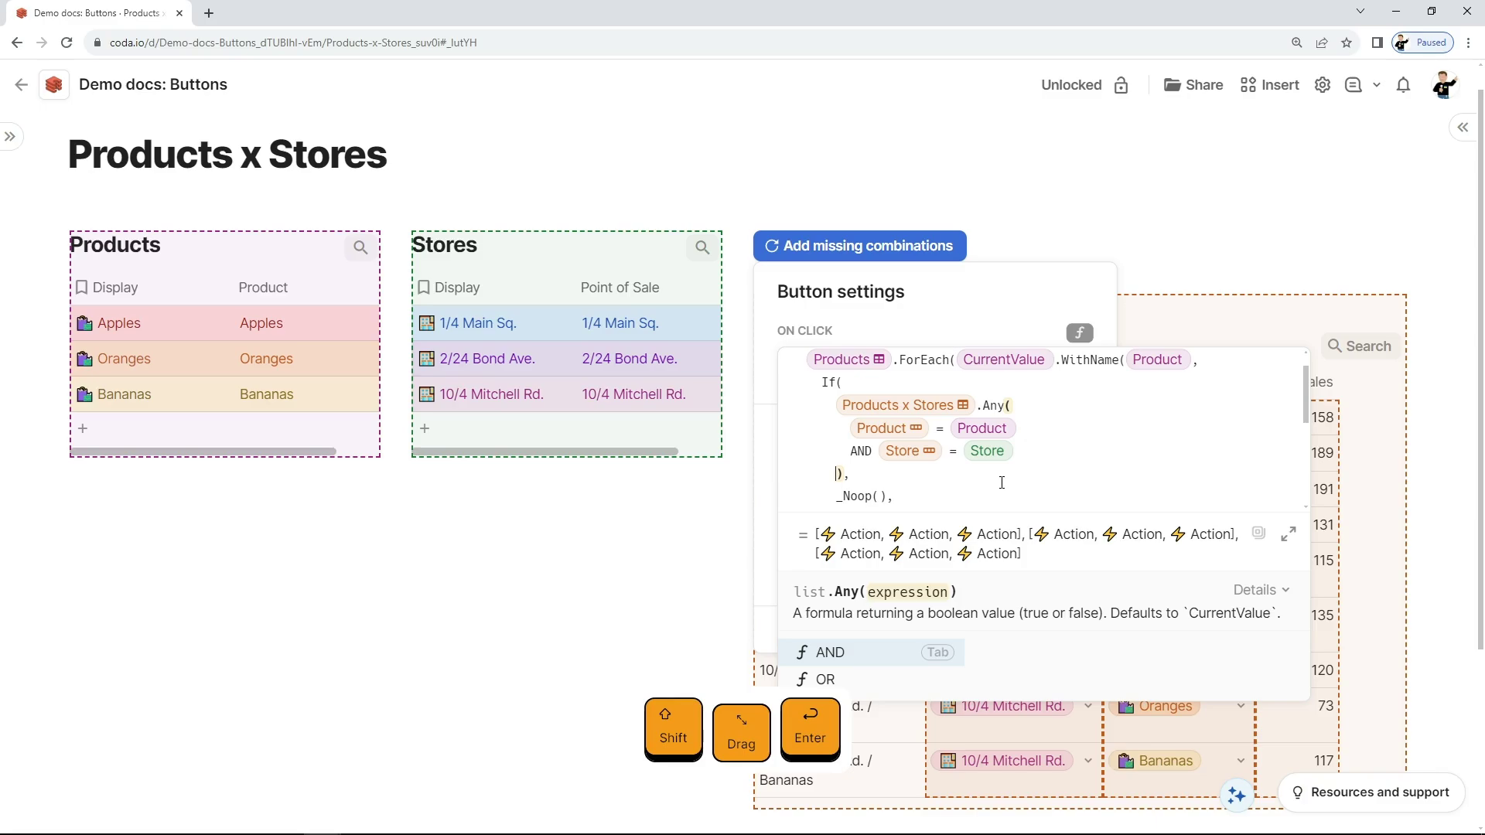
{"action": "left_click_drag", "start_coordinate": [851, 474], "coordinate": [836, 414]}
{"action": "key", "text": "Tab"}
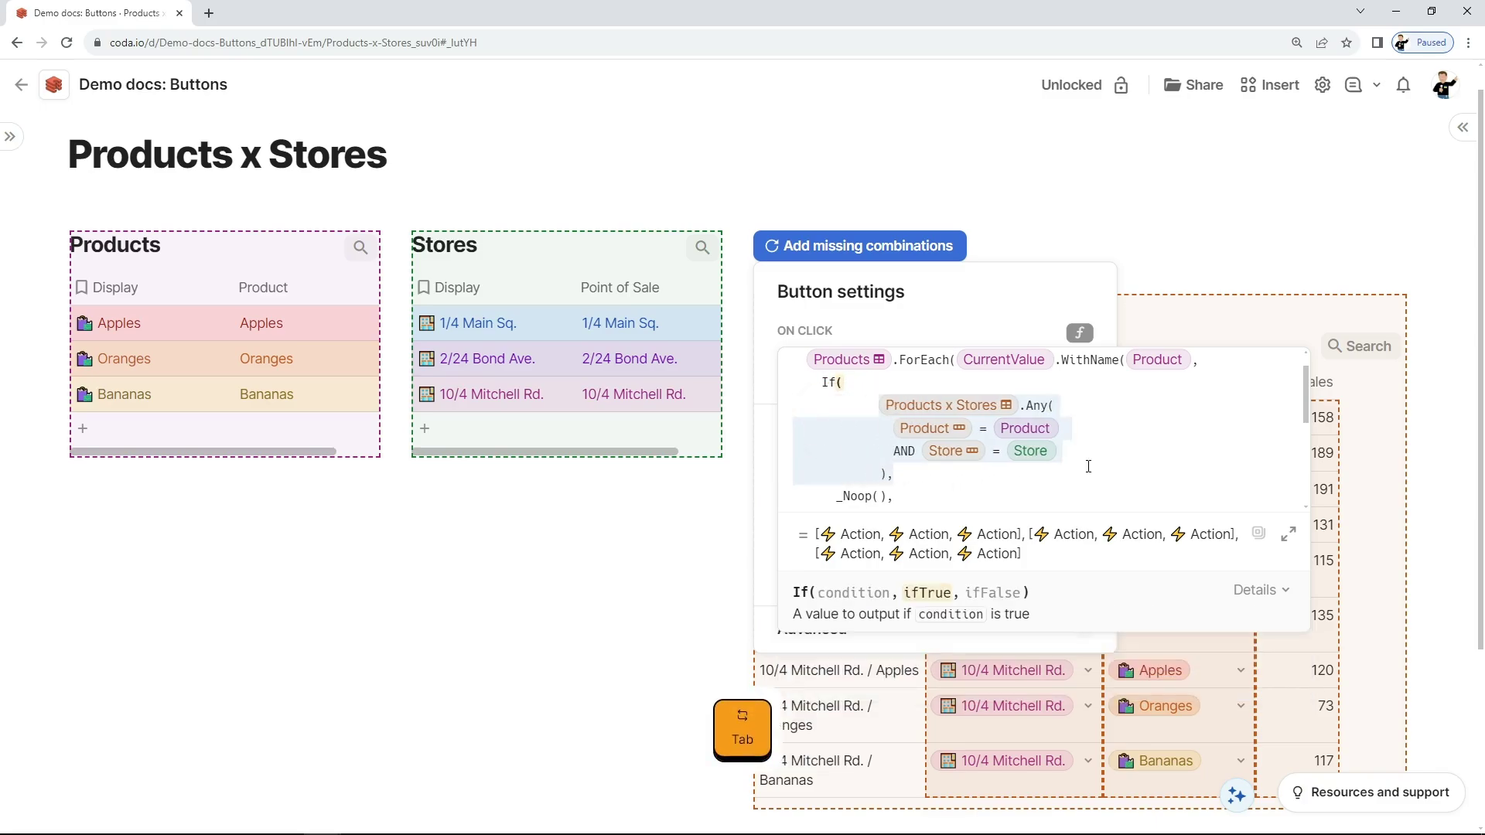
{"action": "key", "text": "shift+Tab"}
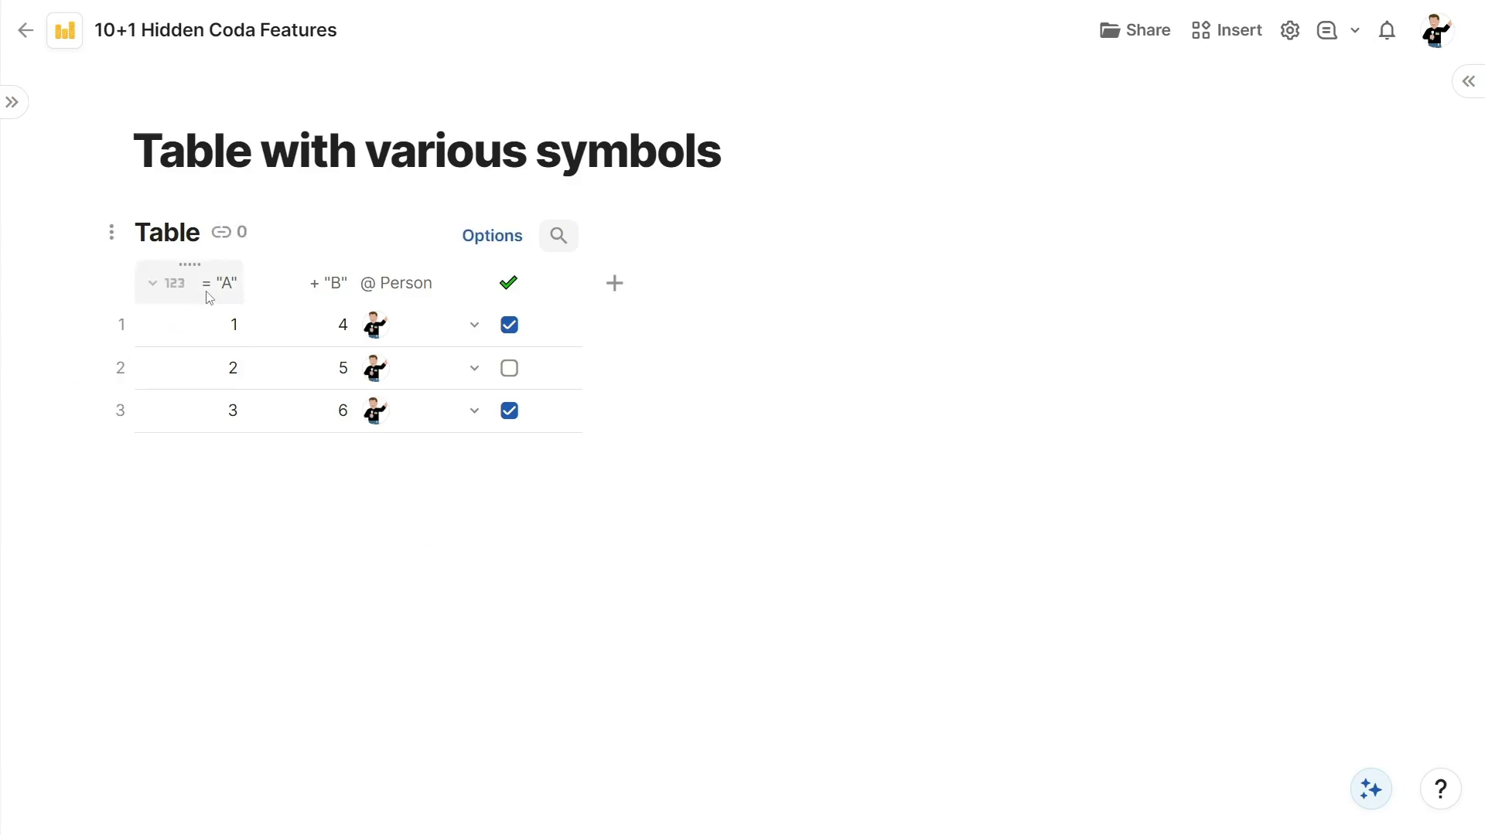
Step: Insert a thisRow reference to the + "B" column into the Formula column's formula
{"action": "left_click", "coordinate": [334, 294]}
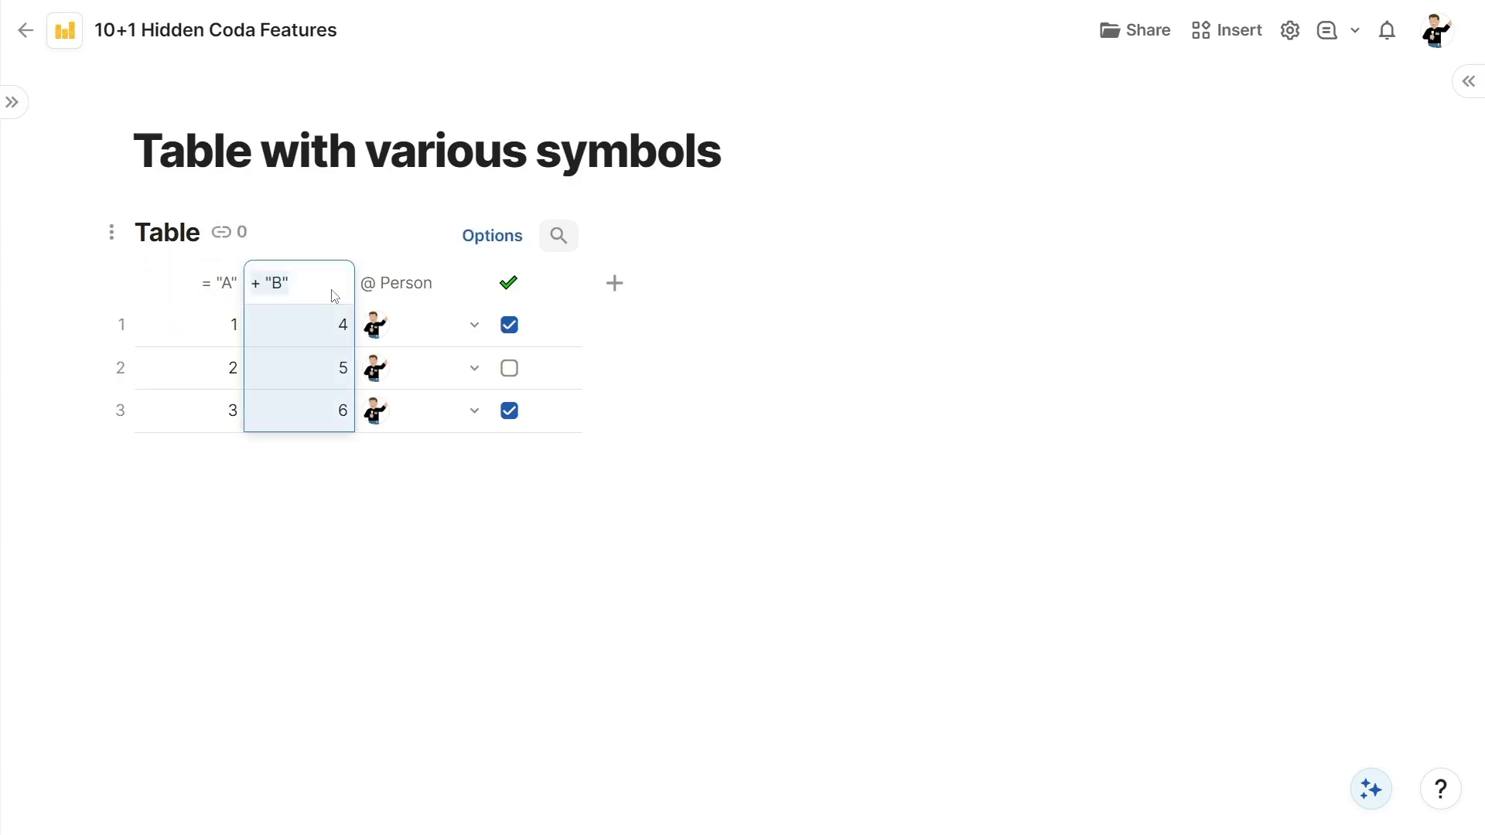
{"action": "left_click", "coordinate": [407, 283]}
{"action": "left_click", "coordinate": [676, 392]}
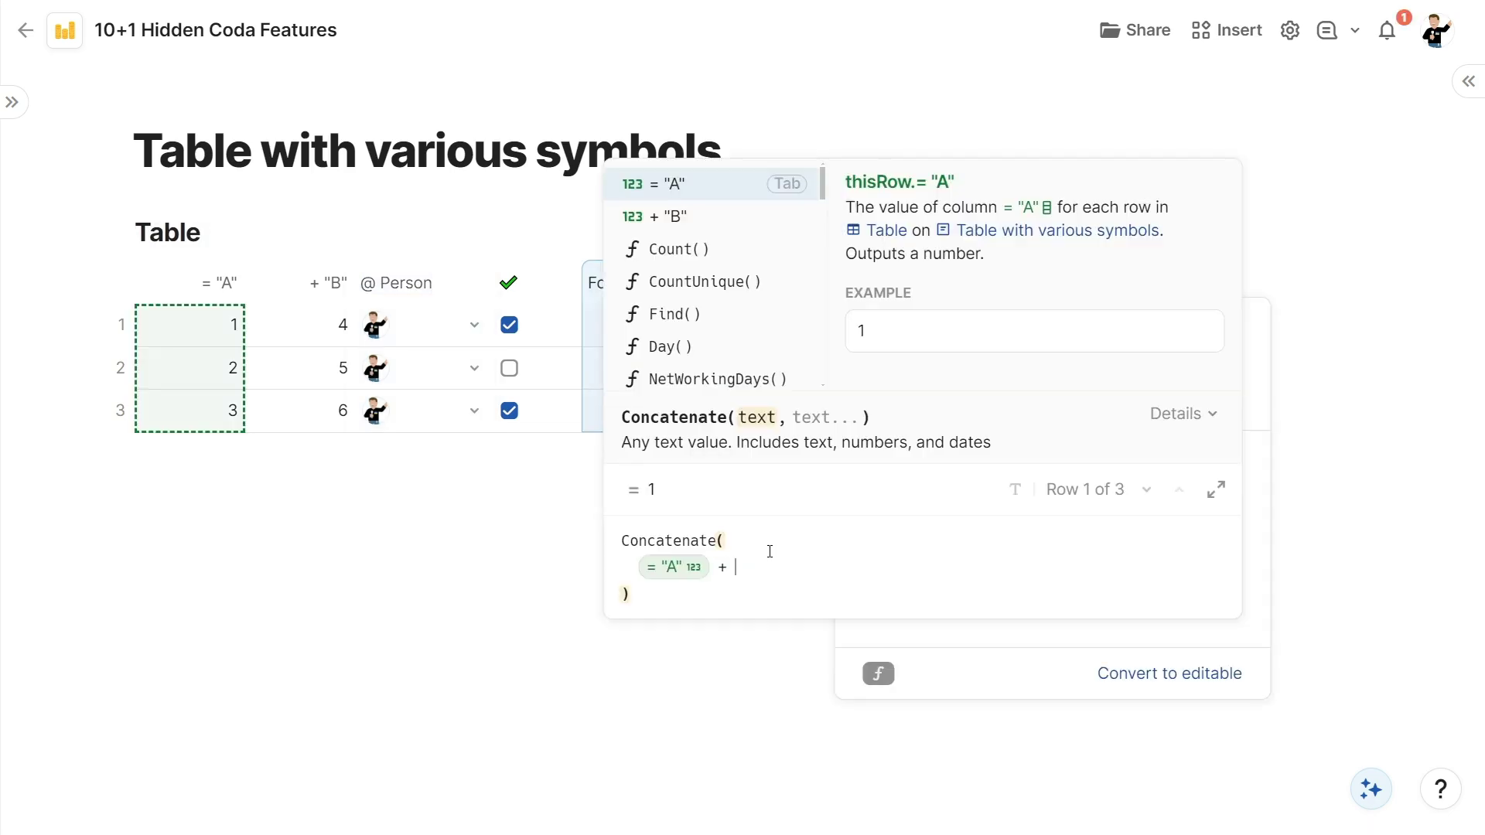
{"action": "type", "text": "\""}
{"action": "key", "text": "BackSpace"}
{"action": "key", "text": "BackSpace"}
{"action": "type", "text": "@"}
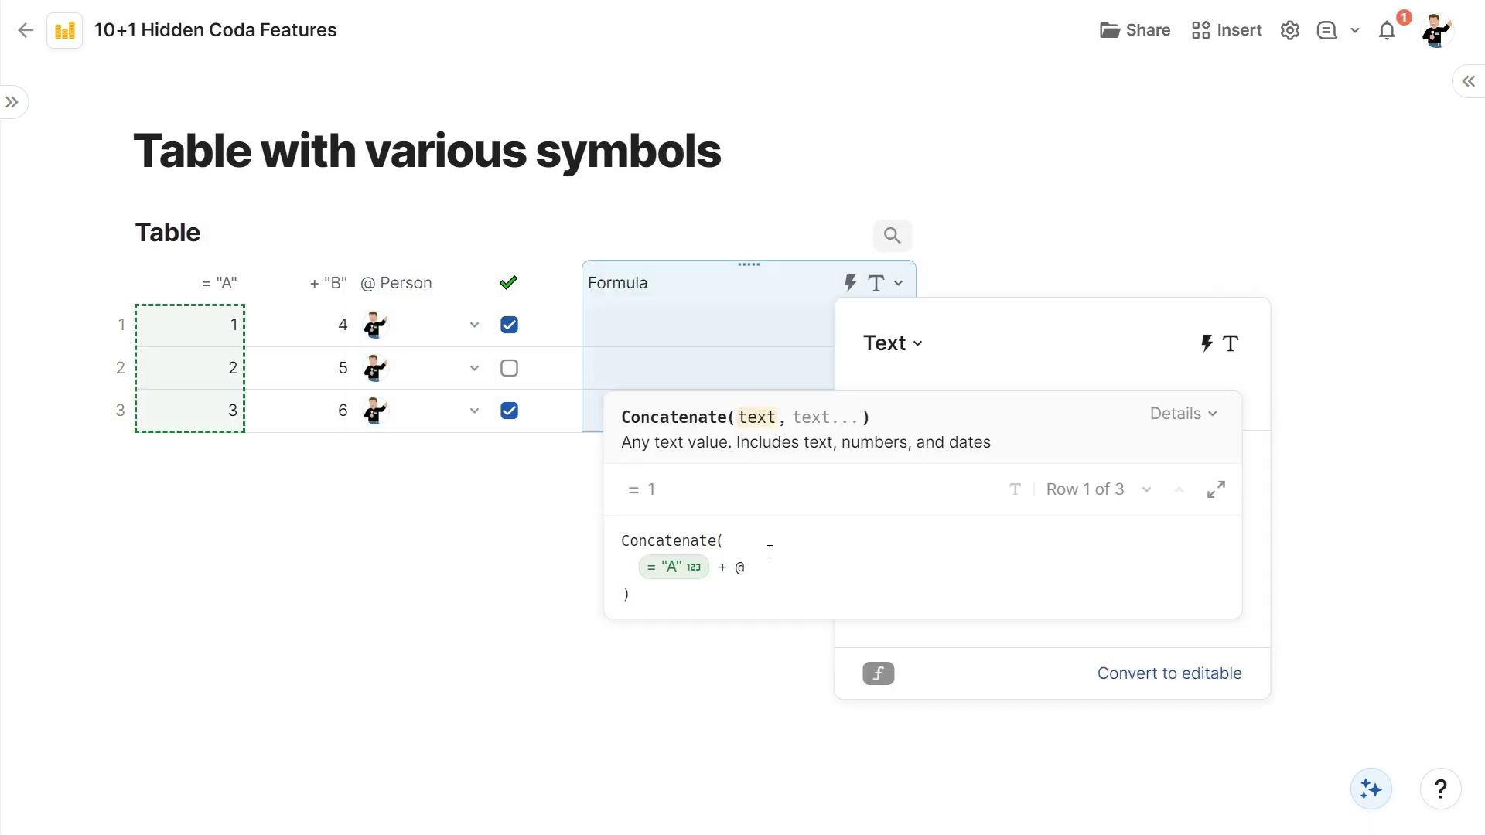
{"action": "type", "text": "thisRow"}
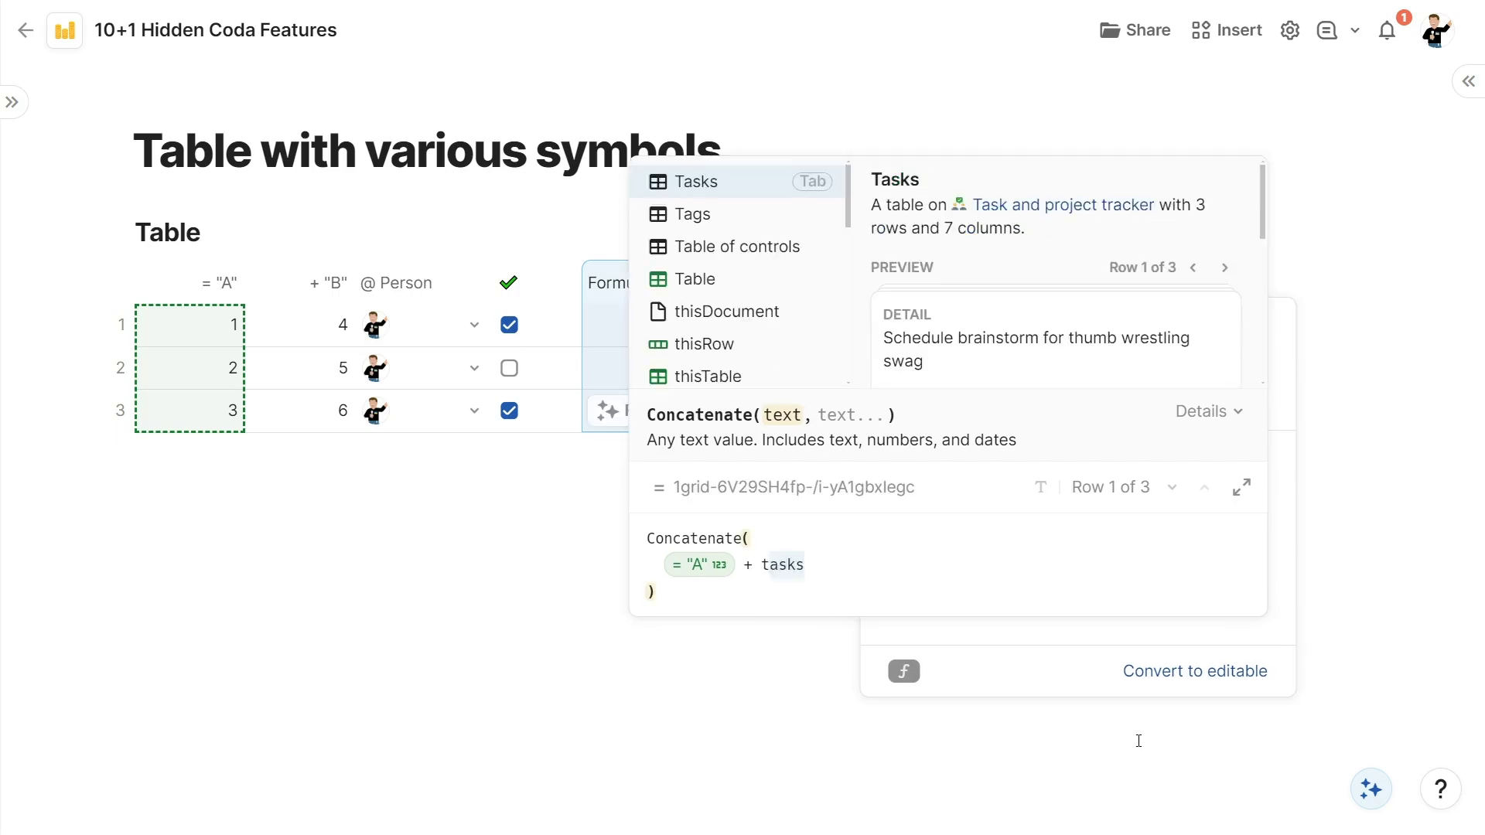
{"action": "key", "text": "Tab"}
{"action": "type", "text": "."}
{"action": "key", "text": "Down"}
{"action": "key", "text": "Down"}
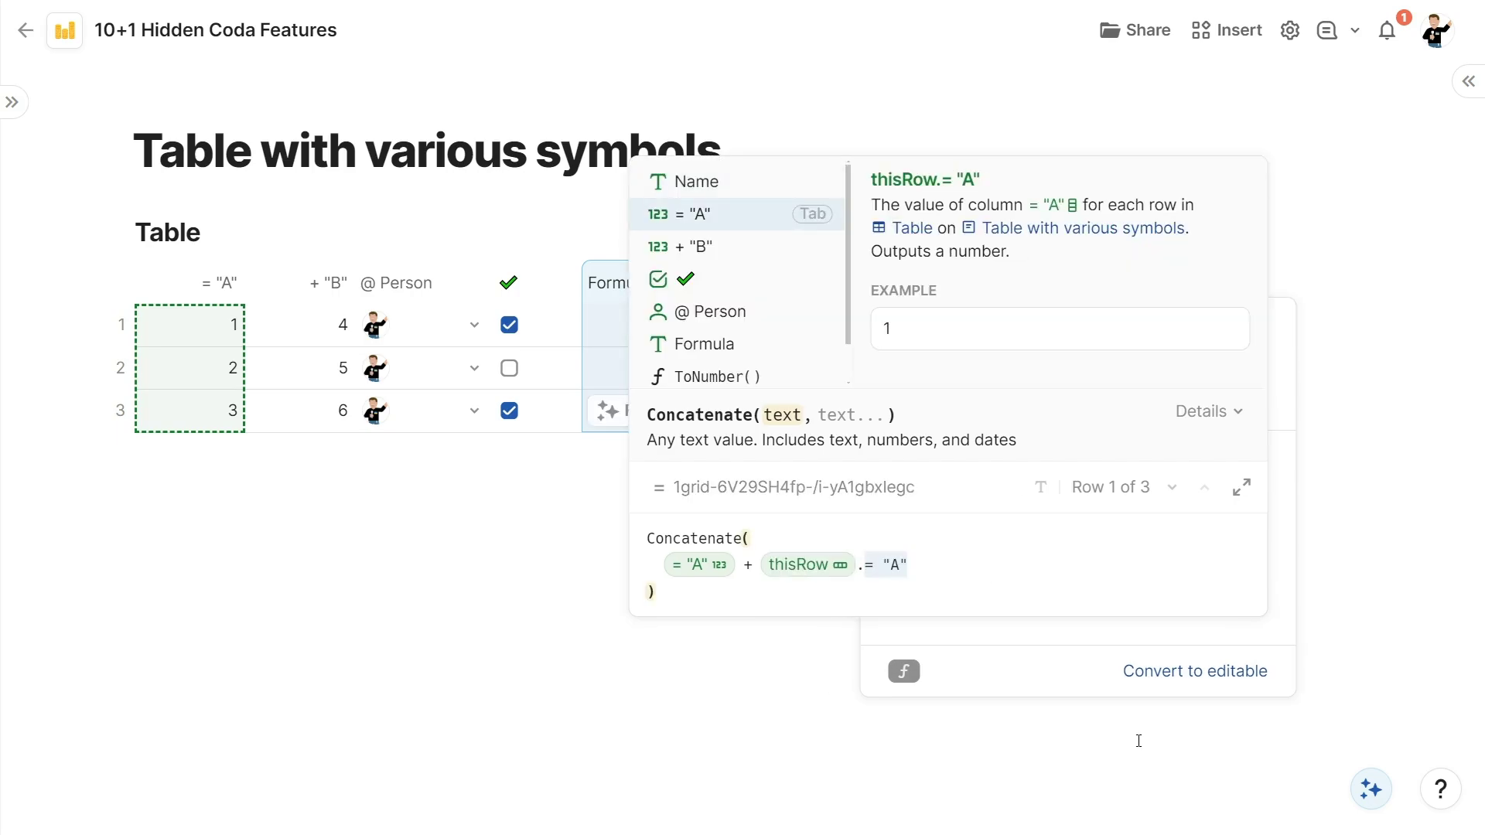
{"action": "key", "text": "Tab"}
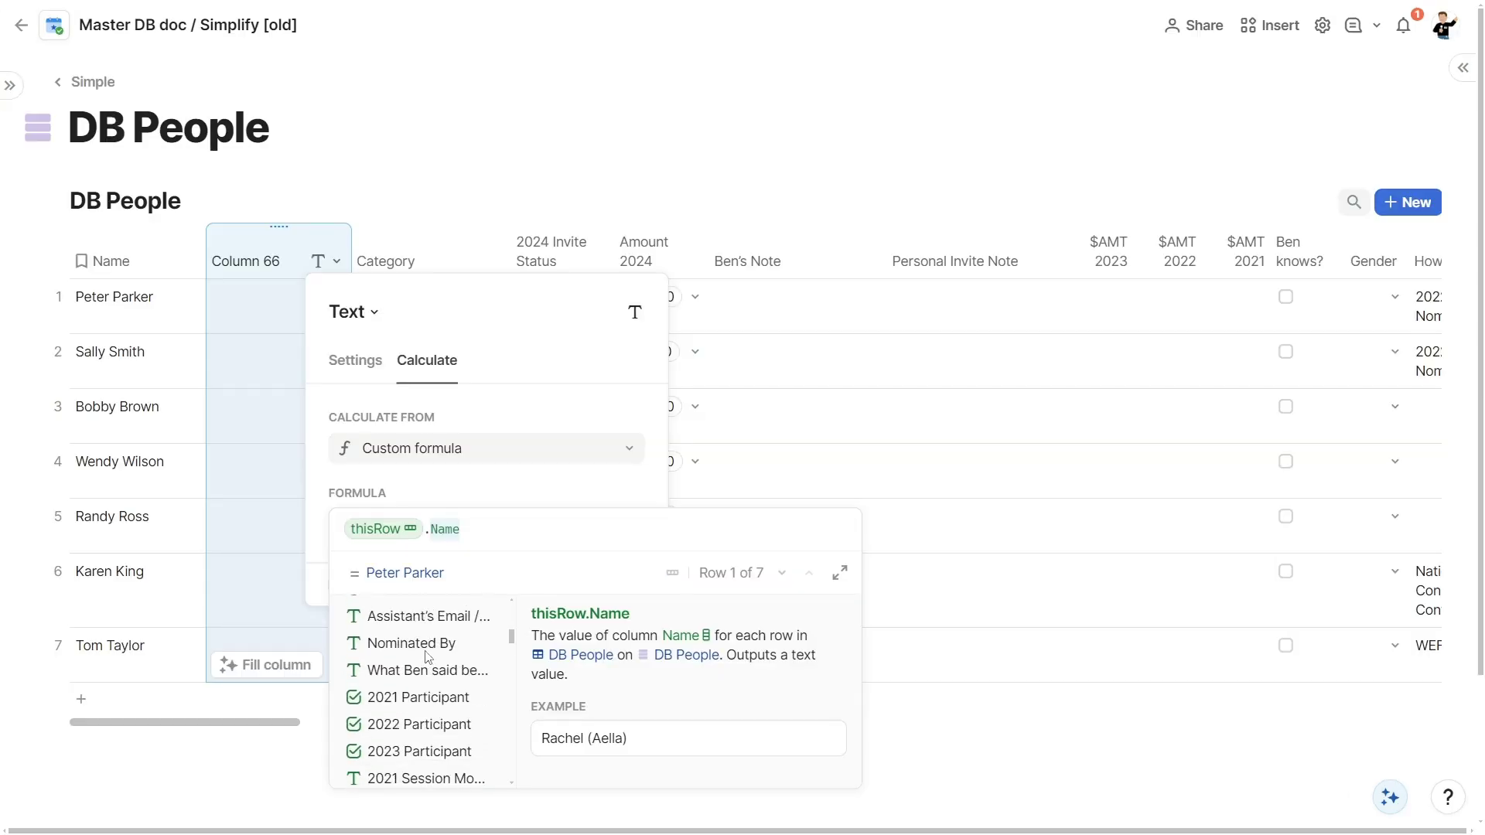
Step: Complete the formula as Concatenate(= "A" + + "B") and commit it
{"action": "scroll", "coordinate": [428, 656], "scroll_direction": "down", "scroll_amount": 6}
{"action": "scroll", "coordinate": [428, 656], "scroll_direction": "down", "scroll_amount": 8}
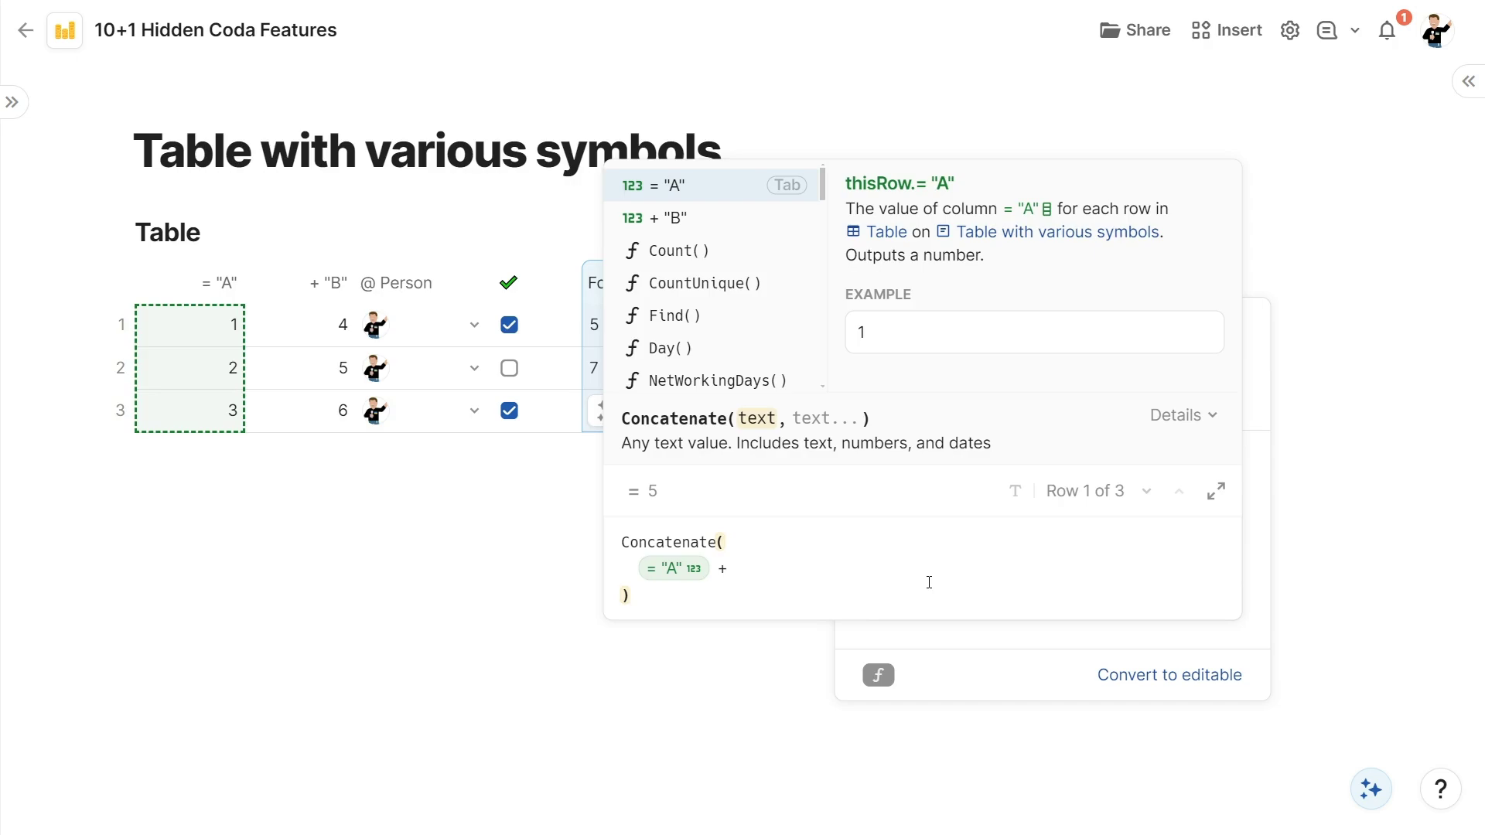
{"action": "type", "text": "["}
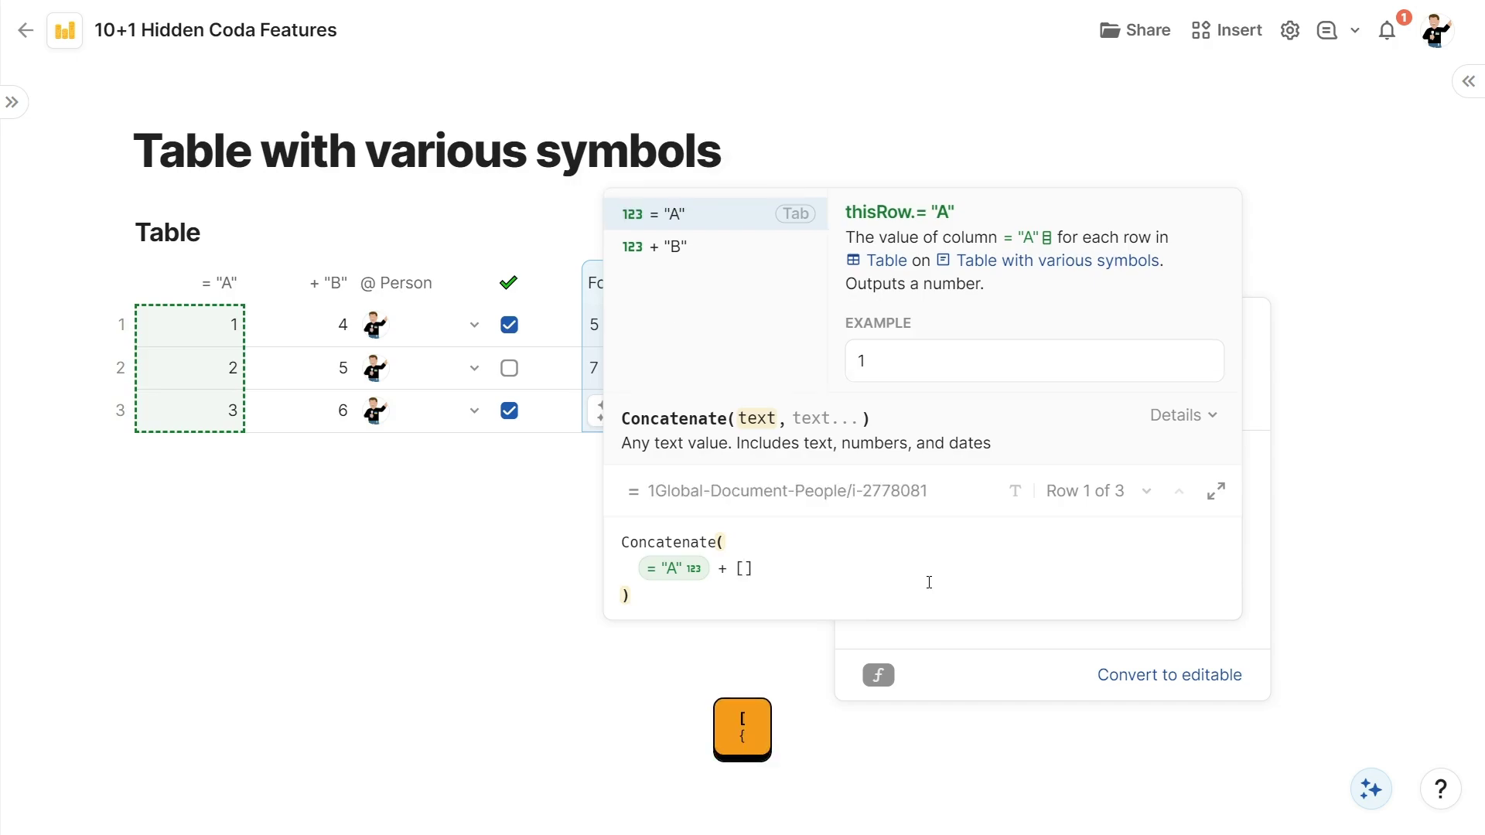
{"action": "type", "text": "+ \""}
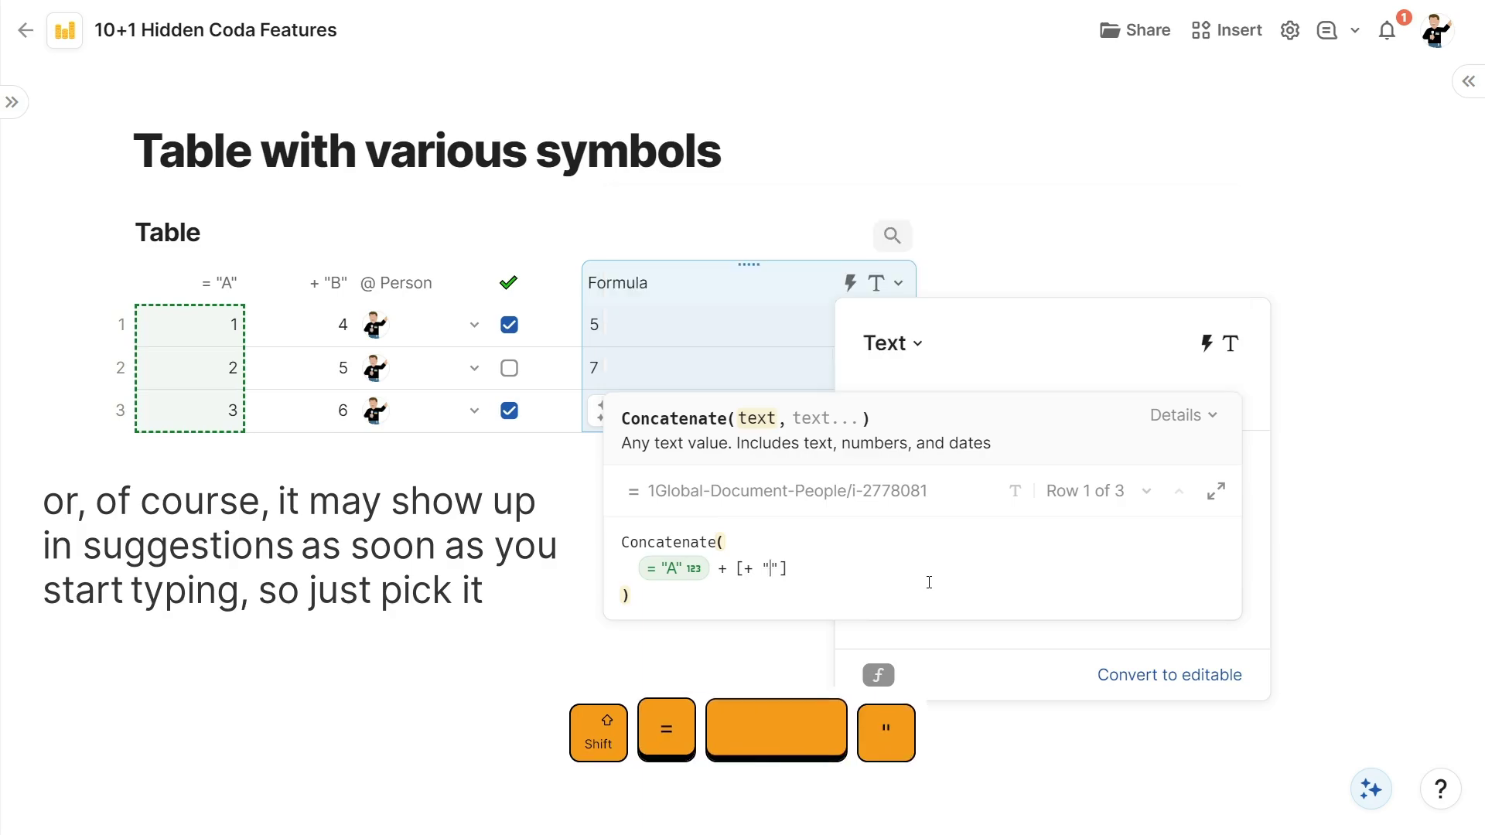
{"action": "type", "text": "B"}
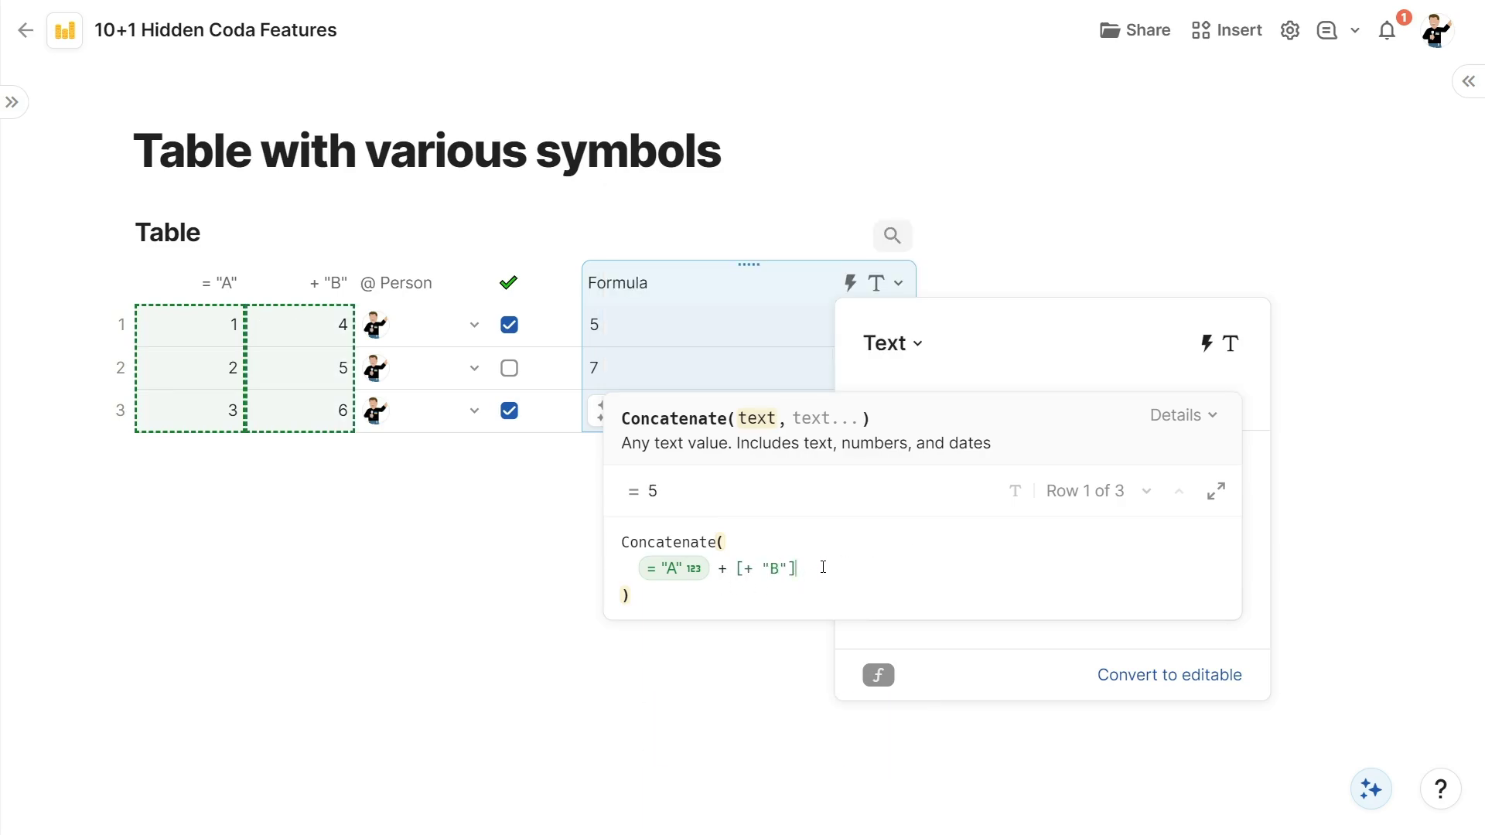
{"action": "key", "text": "Return"}
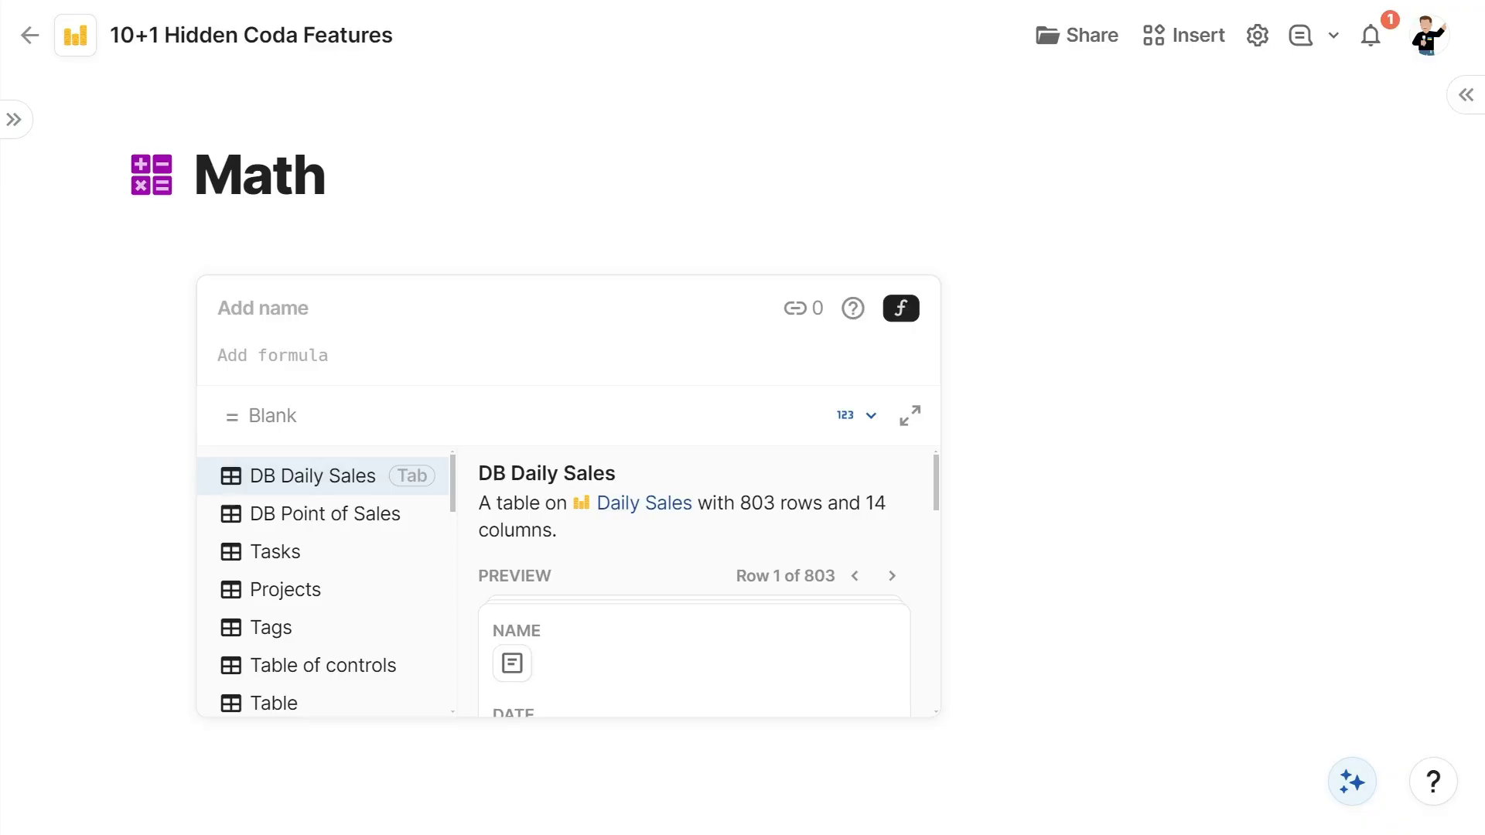
Step: Replace the trial formula 1 + 2 - 3 / 4 * 5 with 9 % 2
{"action": "type", "text": "1 + 2 - 3 "}
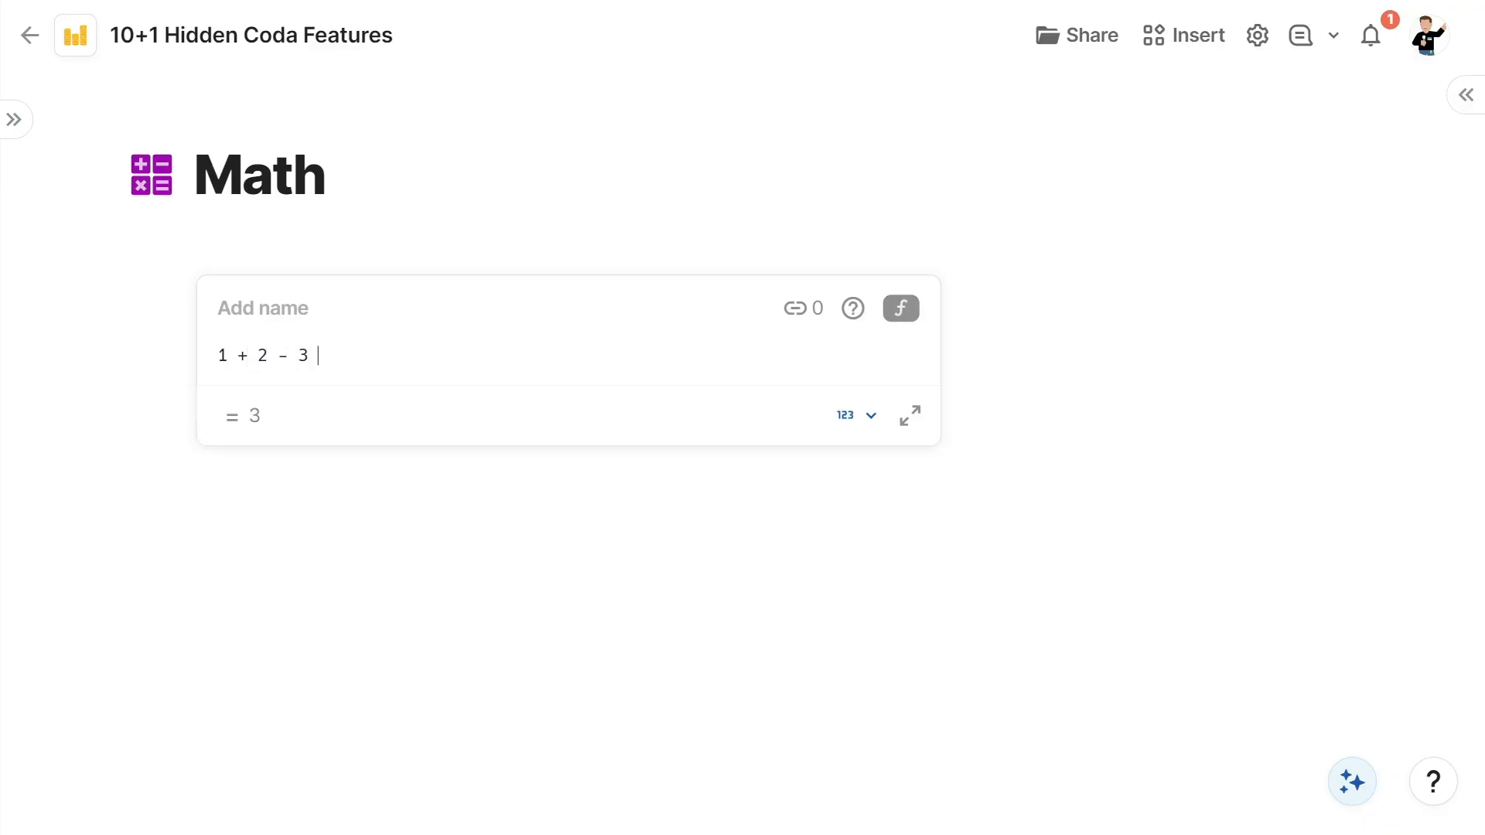
{"action": "type", "text": "/ 4 * 5"}
{"action": "key", "text": "ctrl+a"}
{"action": "key", "text": "BackSpace"}
{"action": "type", "text": "9 % 2"}
Step: Highlight row 2 of the Modulo table, 11 and 3, along with its explanation
{"action": "scroll", "coordinate": [1184, 583], "scroll_direction": "down", "scroll_amount": 10}
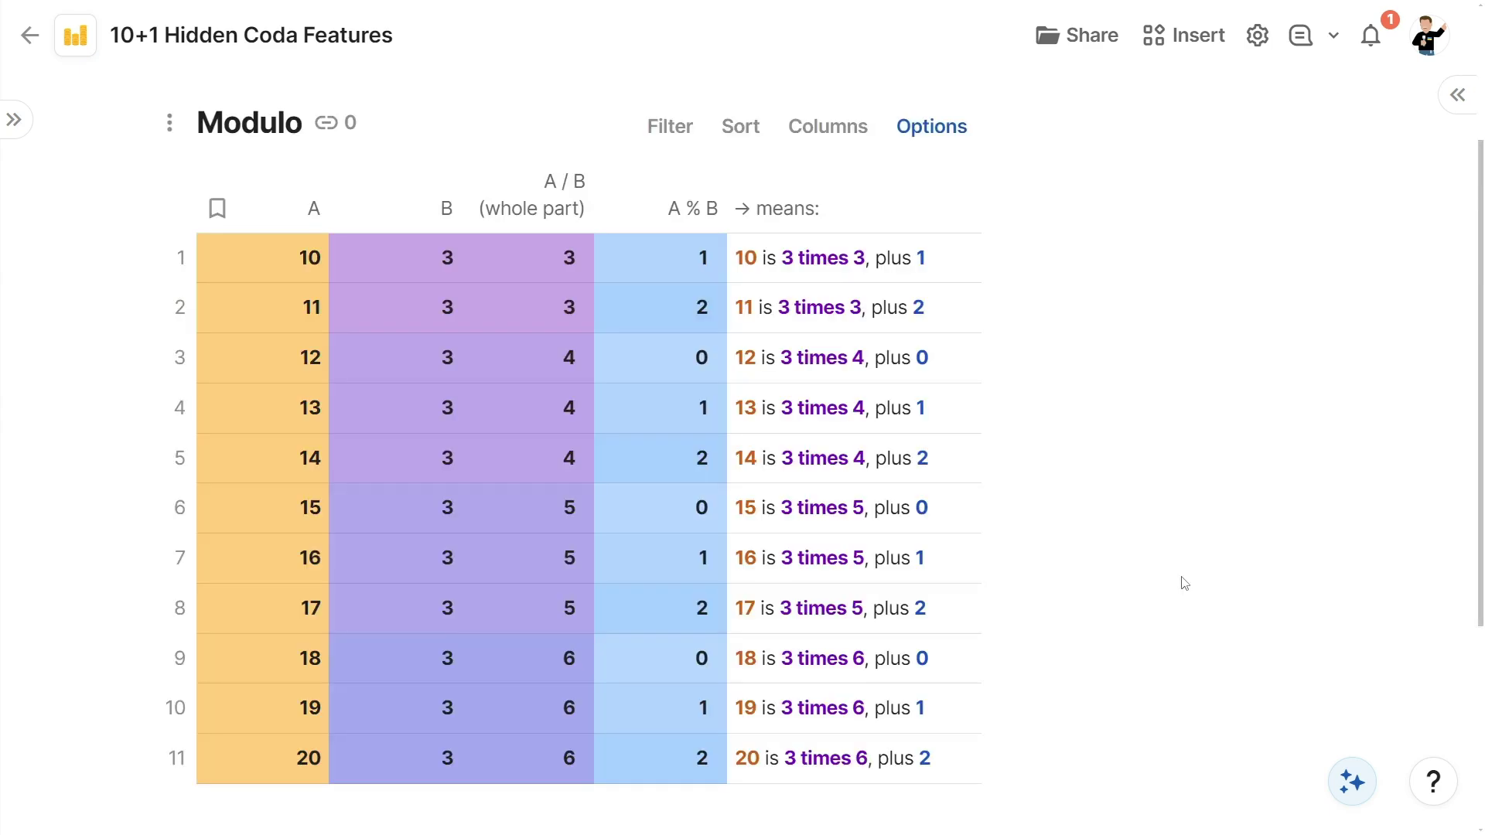
{"action": "left_click_drag", "start_coordinate": [227, 312], "coordinate": [372, 318]}
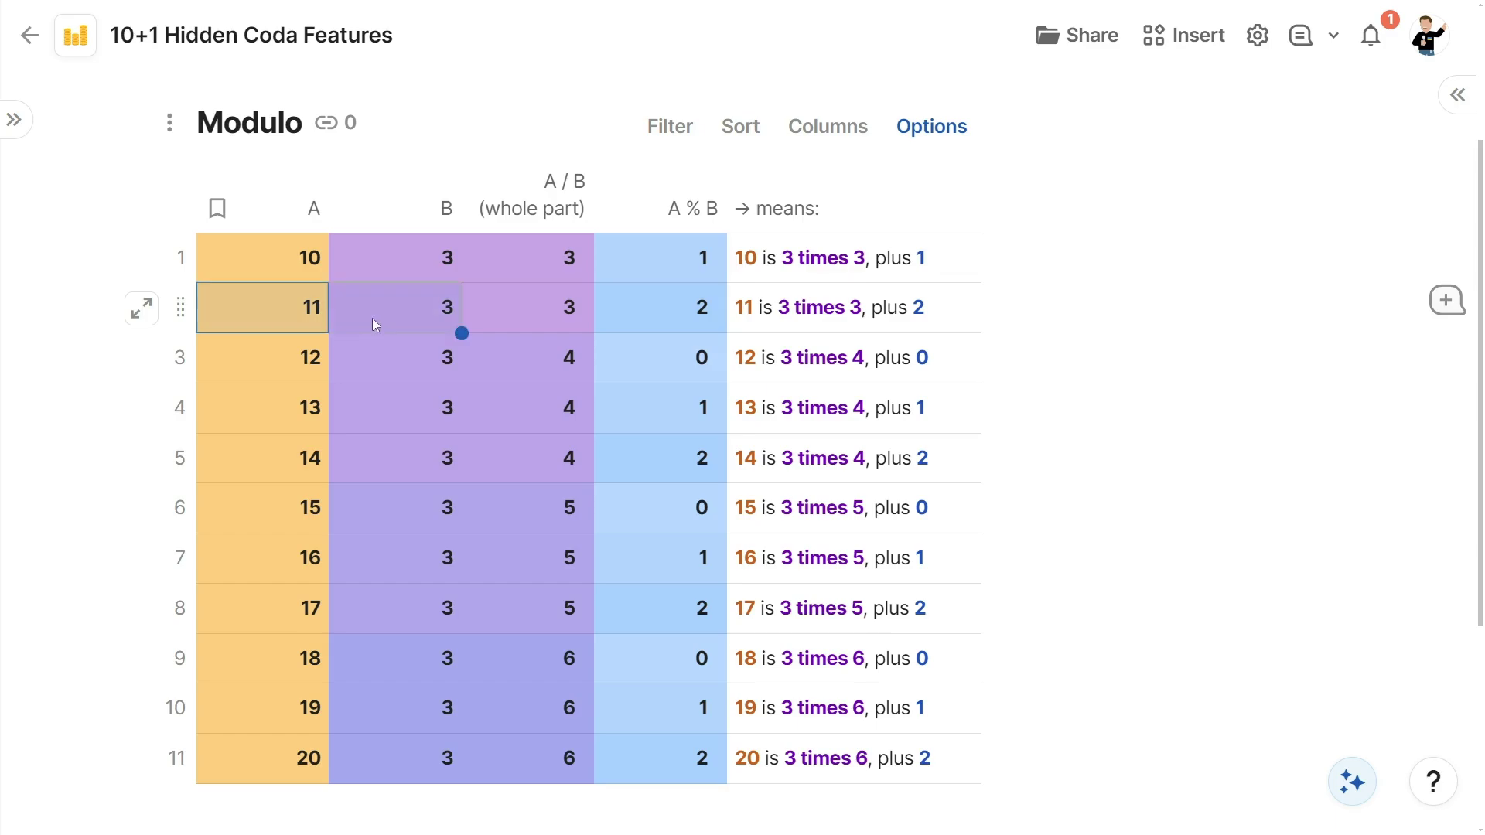
{"action": "left_click_drag", "start_coordinate": [635, 317], "coordinate": [847, 324]}
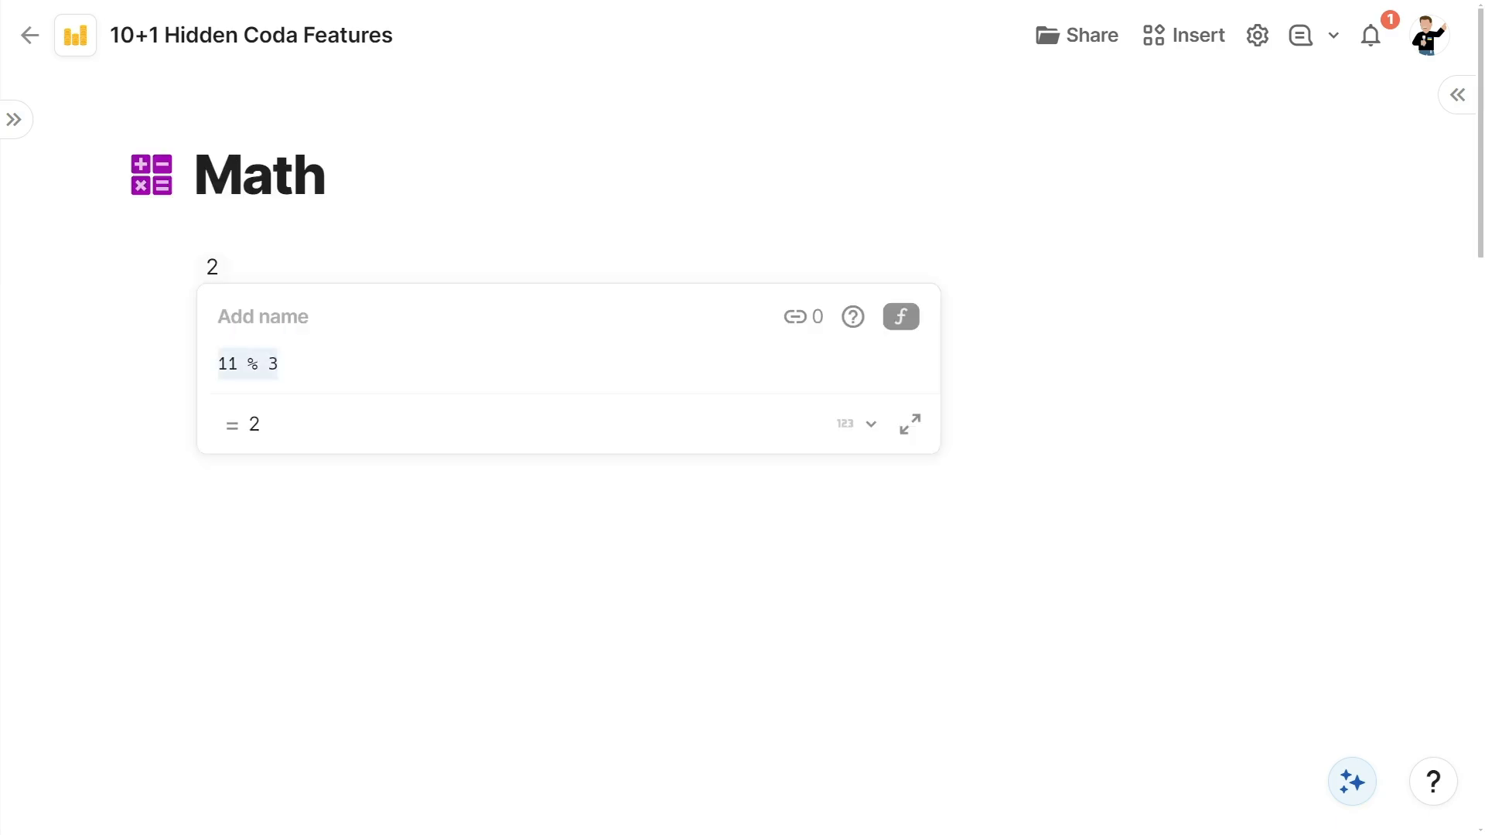
Step: Write Remainder(11, 3) in the formula and highlight rows 1–5 of the Modulo vs Remainder table
{"action": "type", "text": "Remainder( ,"}
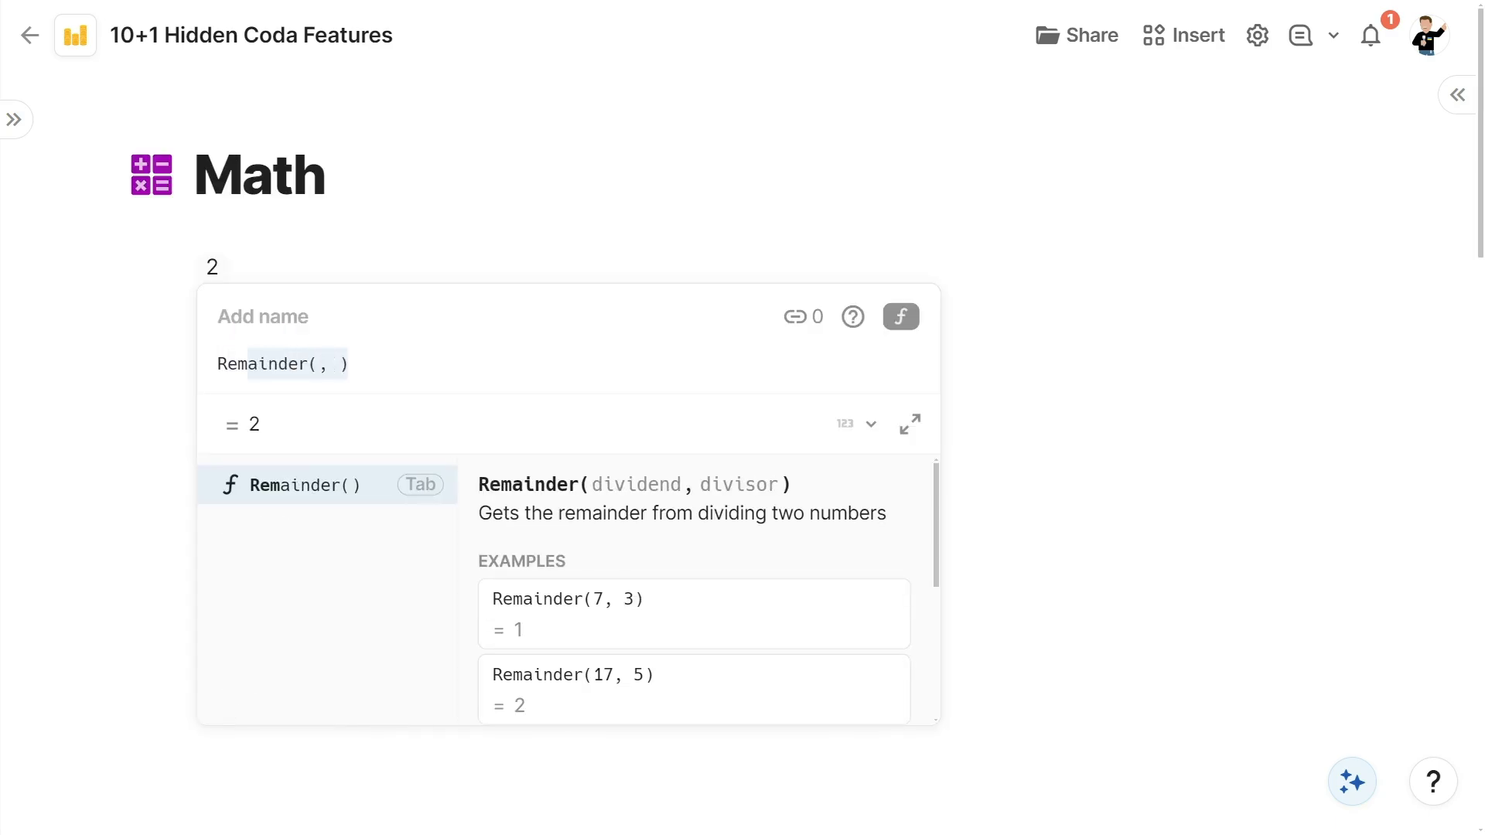
{"action": "type", "text": "11"}
{"action": "key", "text": "Tab"}
{"action": "type", "text": "3"}
{"action": "key", "text": "Right"}
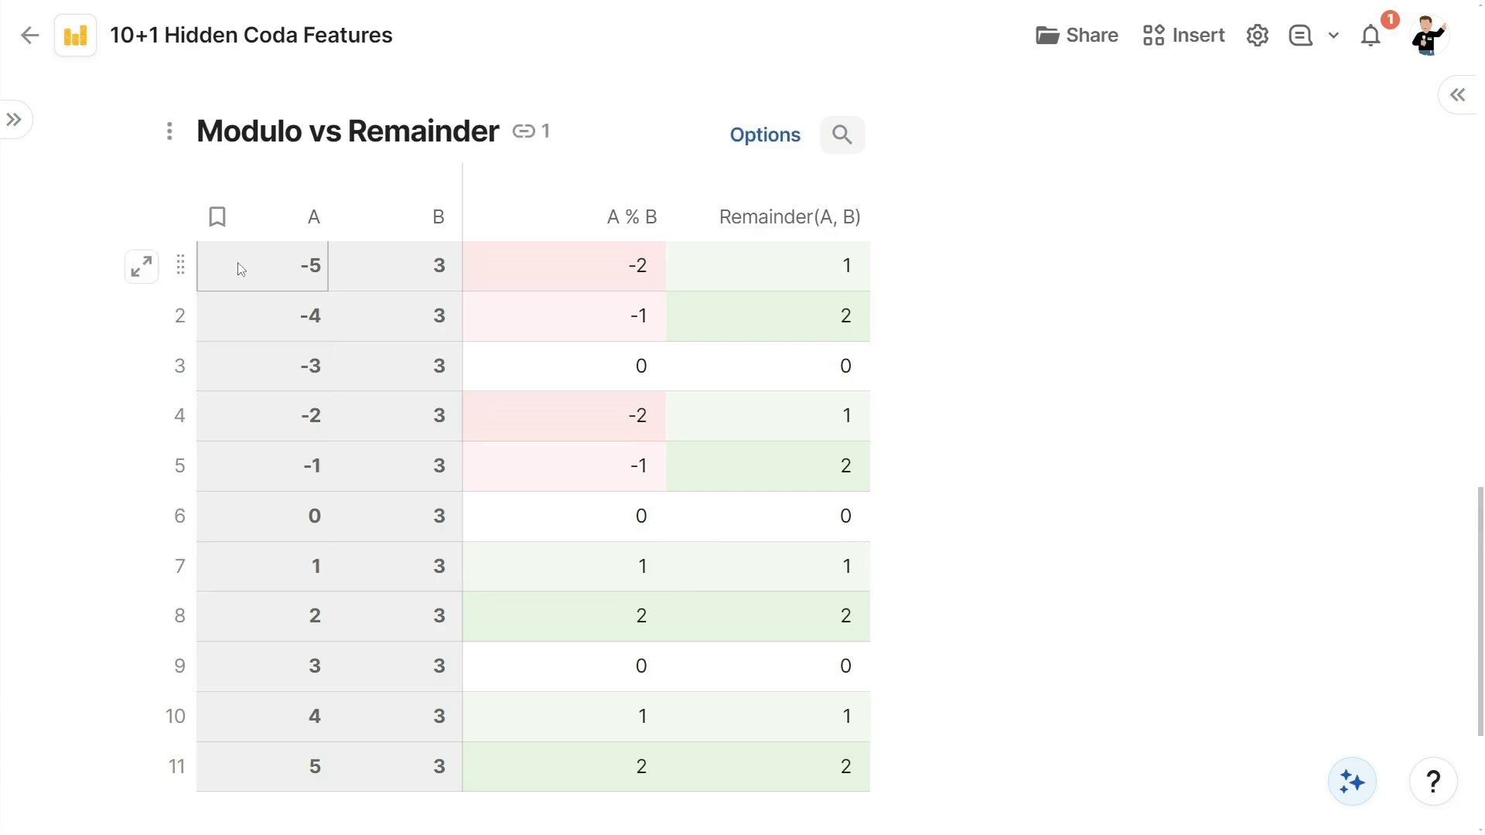
{"action": "left_click_drag", "start_coordinate": [224, 264], "coordinate": [838, 470]}
{"action": "left_click", "coordinate": [1162, 495]}
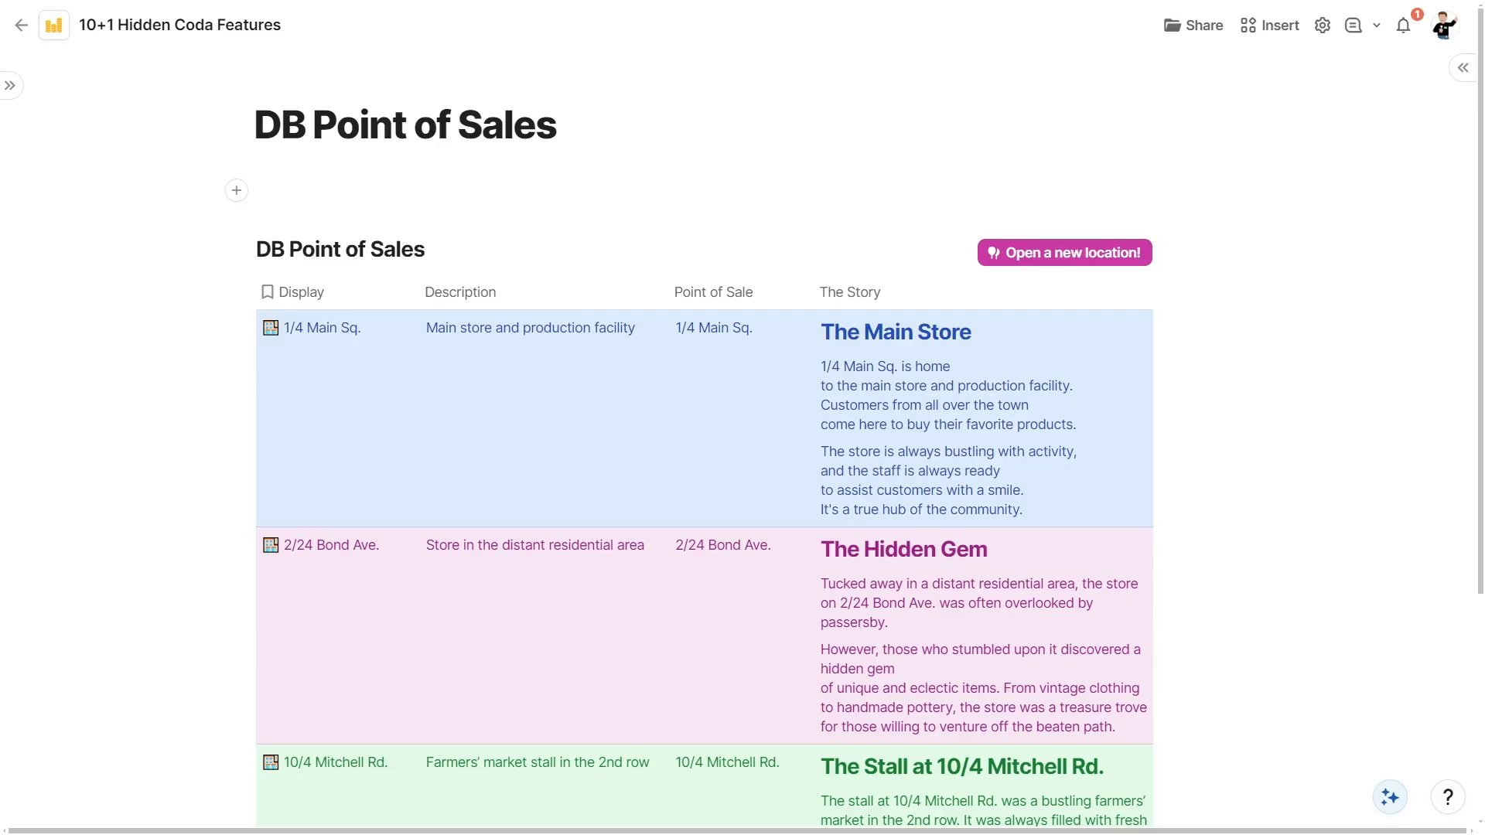
Step: Mention the 2/24 Bond Ave. location by typing @2/24 B, then remove that mention
{"action": "type", "text": "@2"}
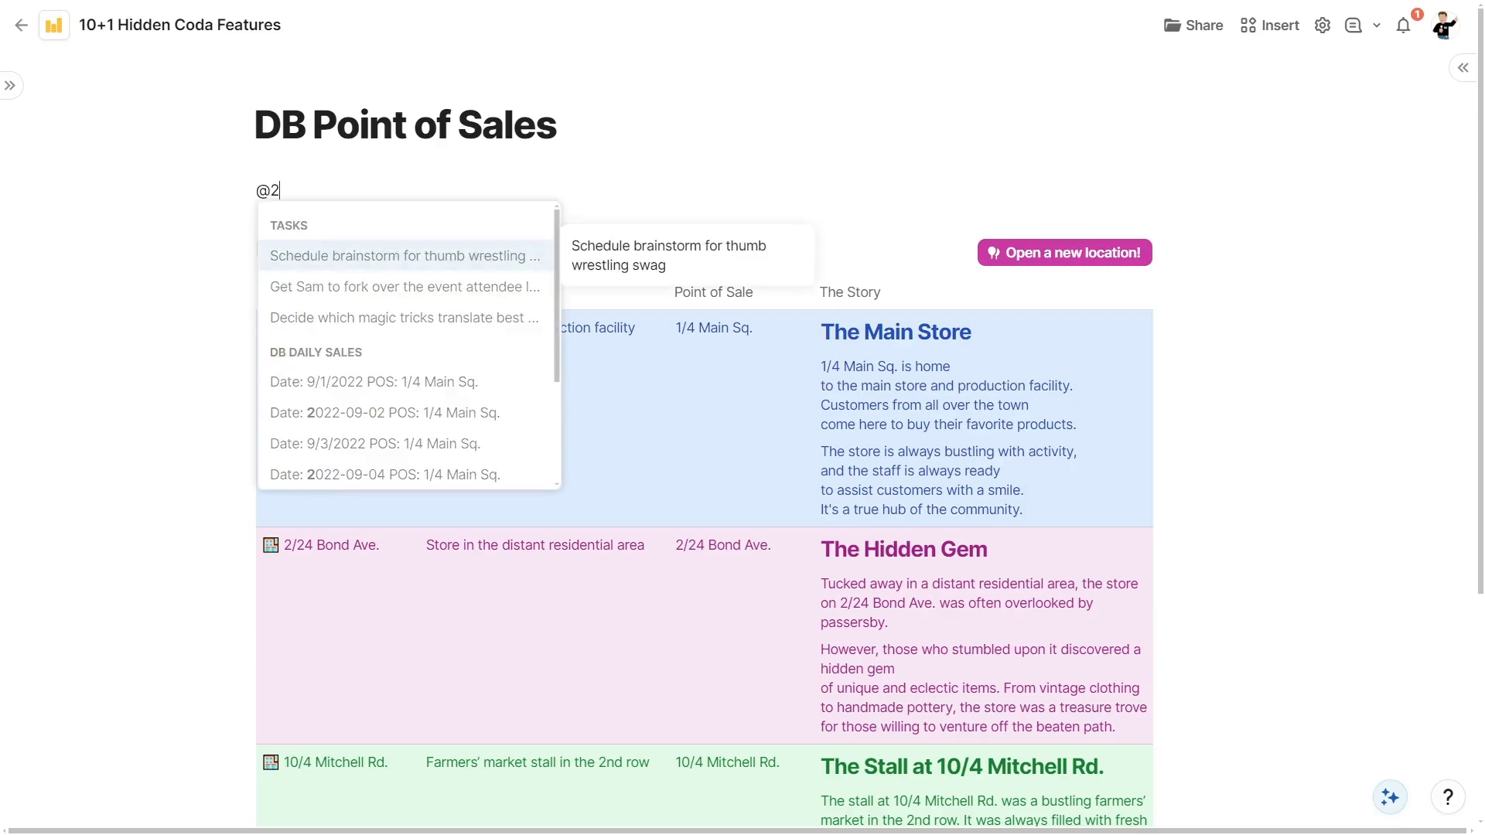
{"action": "type", "text": "/24 B"}
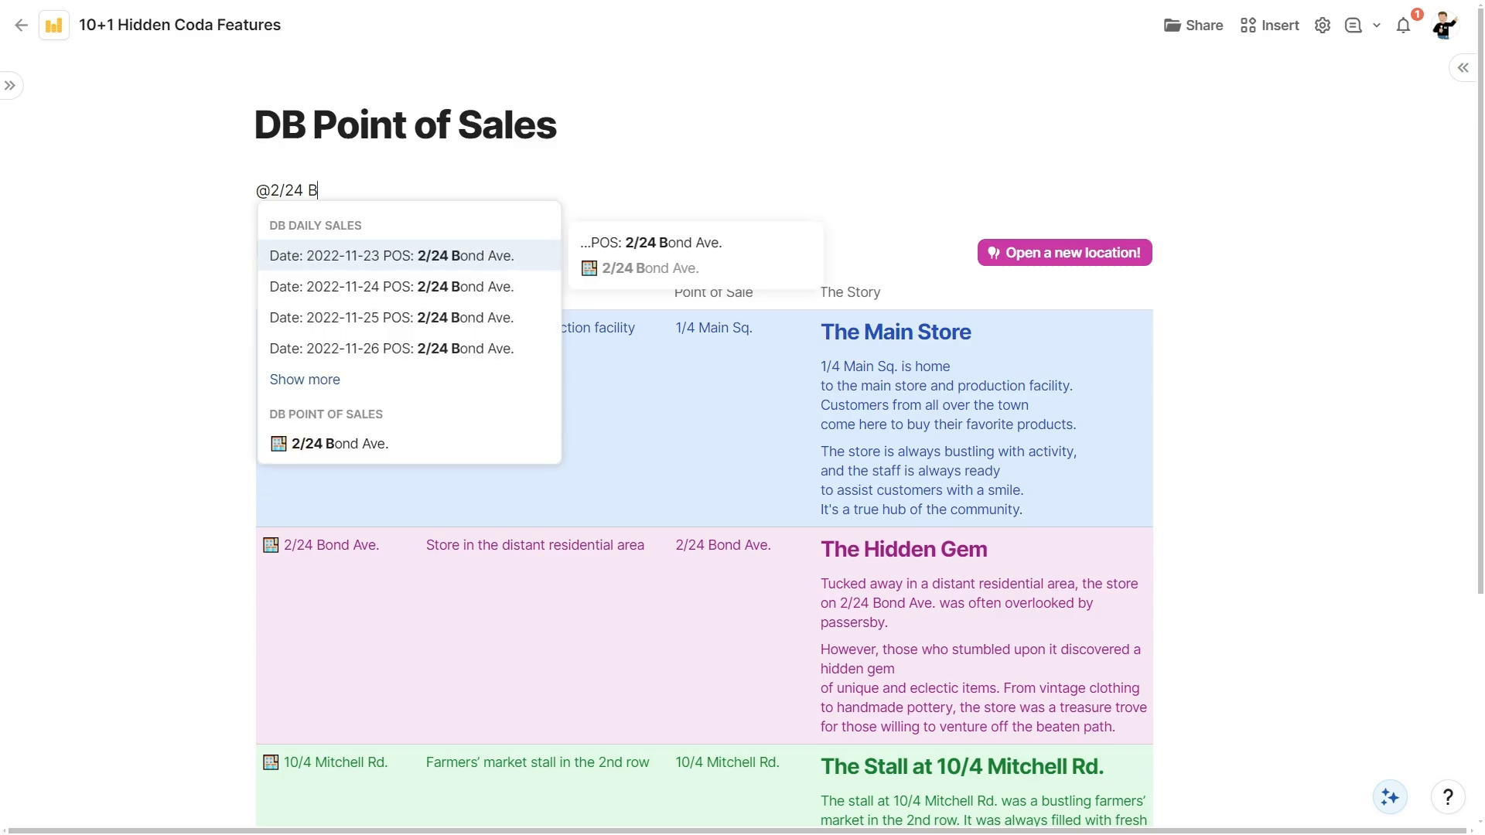
{"action": "left_click", "coordinate": [452, 450]}
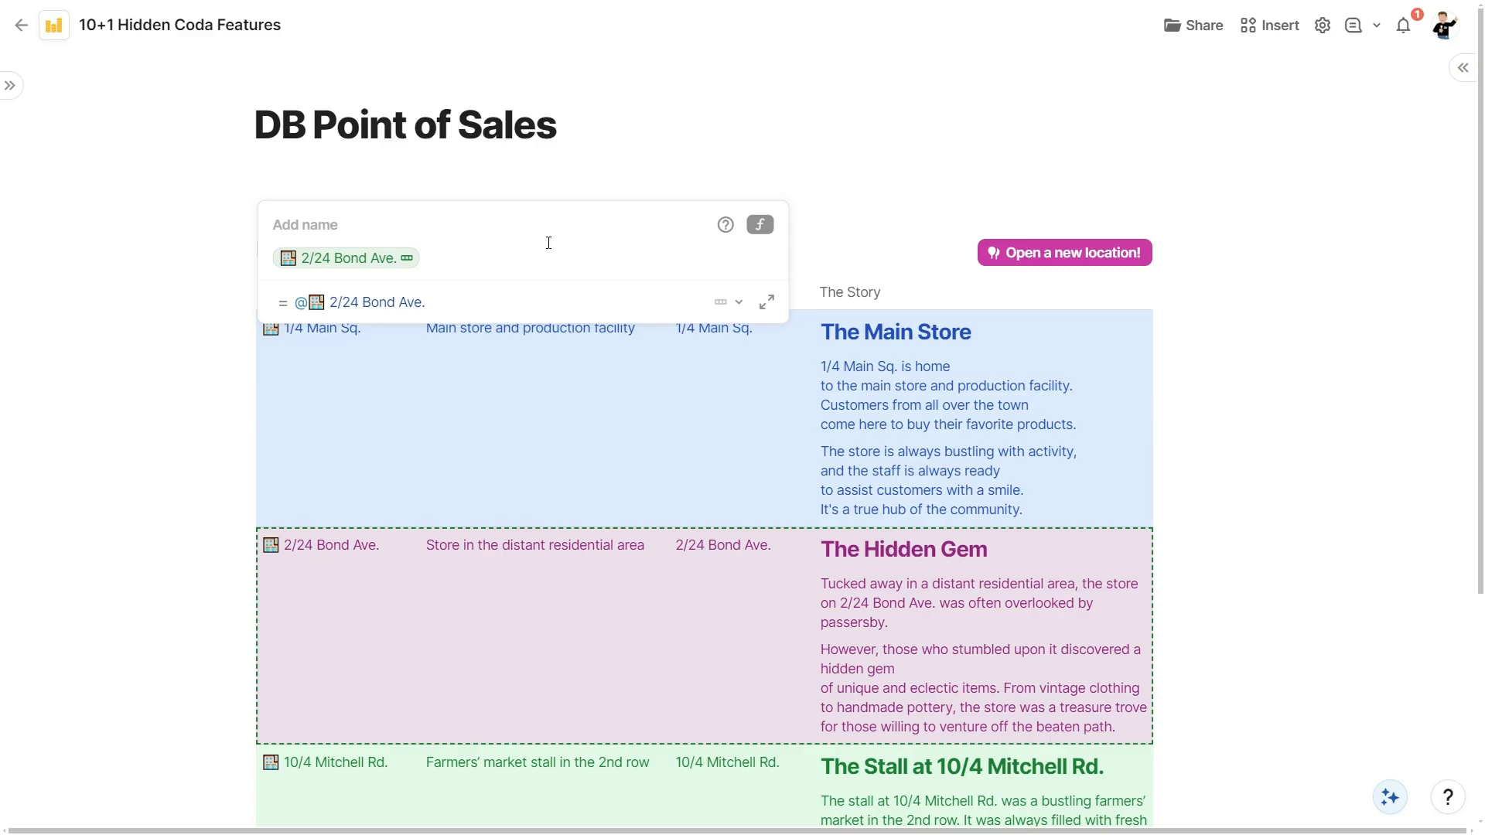
{"action": "key", "text": "BackSpace"}
{"action": "type", "text": "@Vintage clothing"}
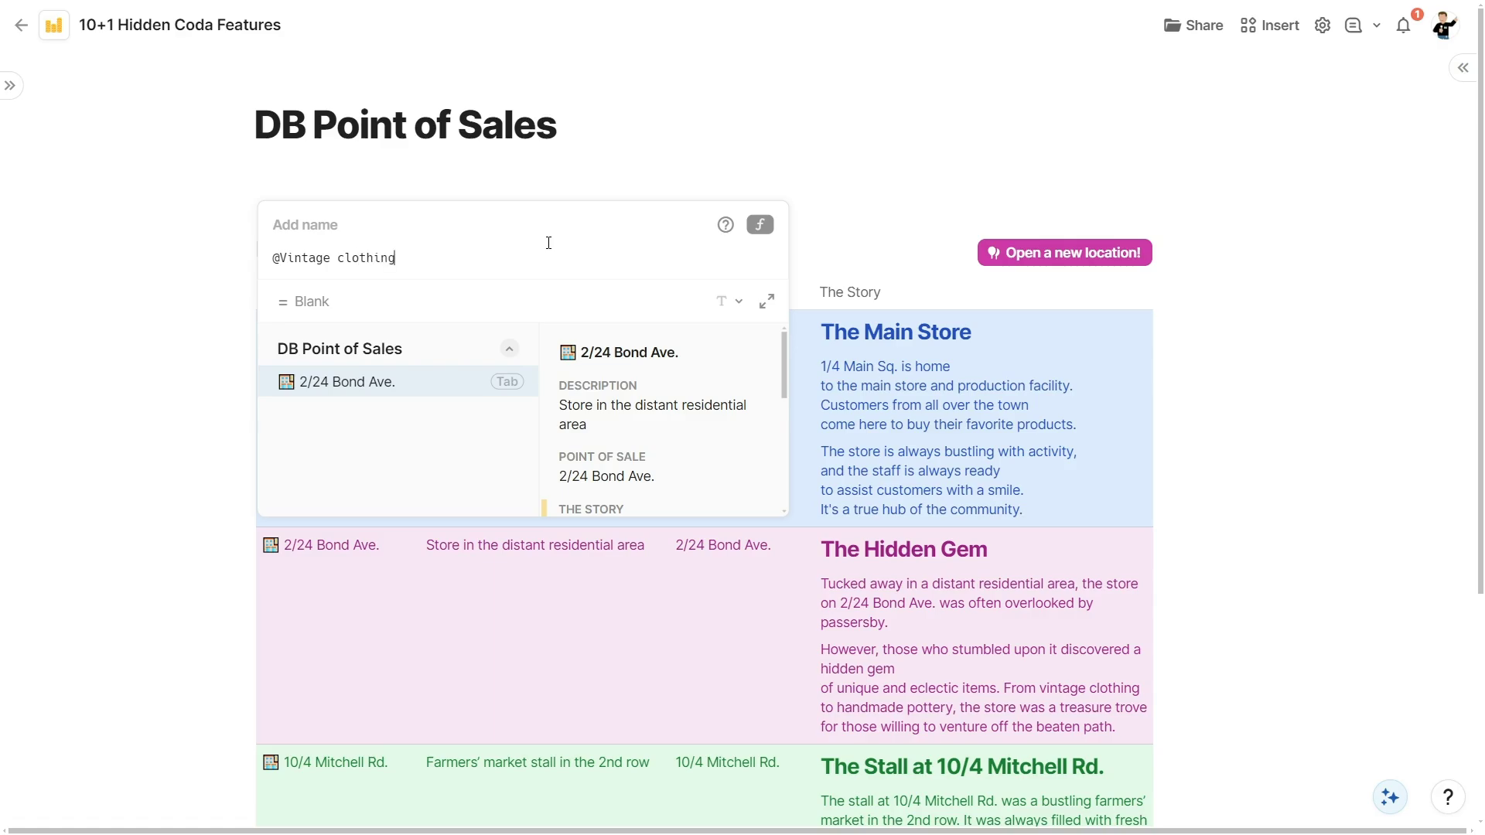
{"action": "scroll", "coordinate": [616, 422], "scroll_direction": "down", "scroll_amount": 5}
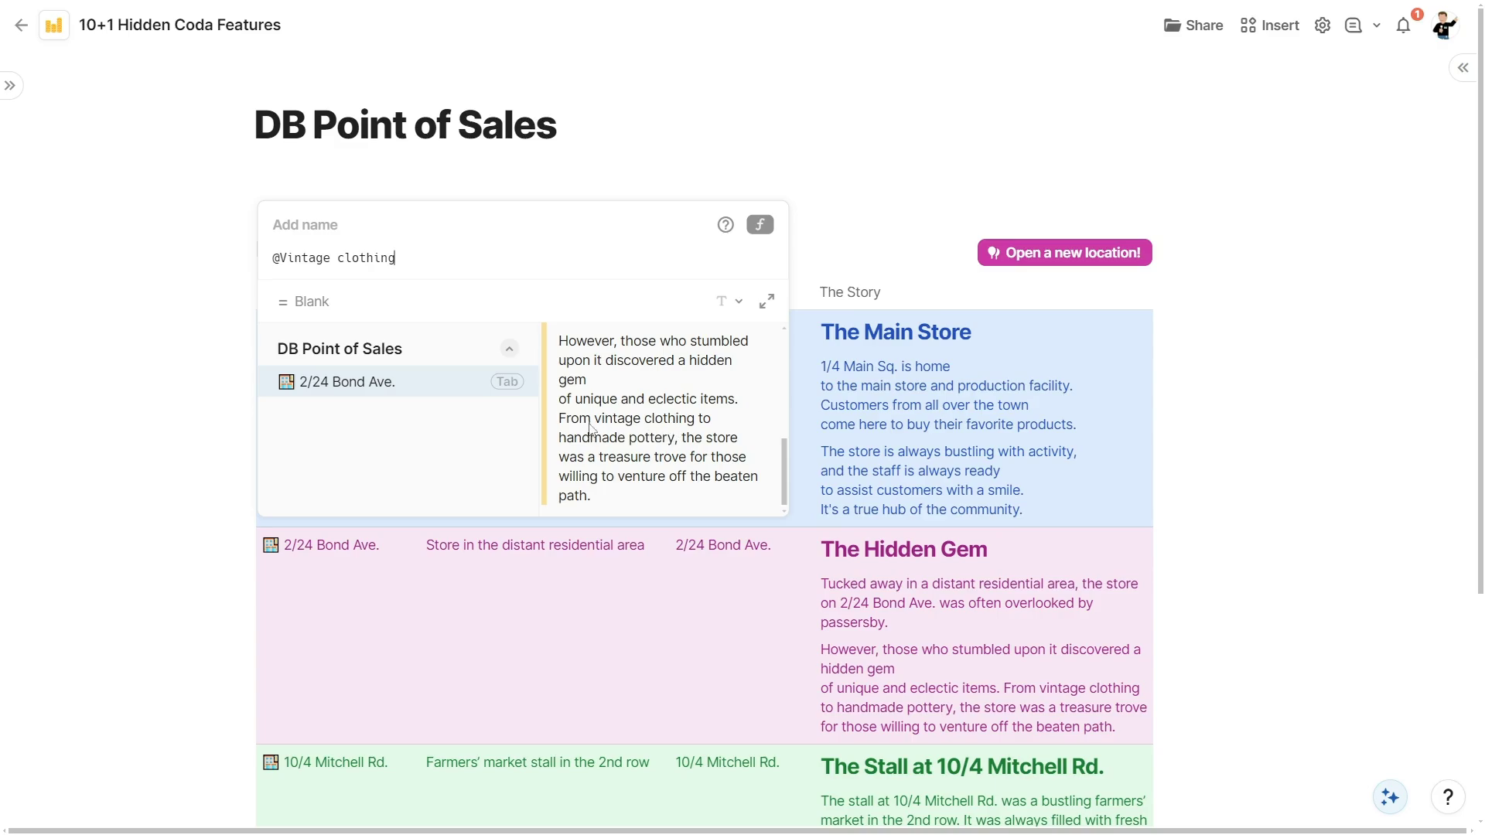
{"action": "left_click", "coordinate": [320, 386]}
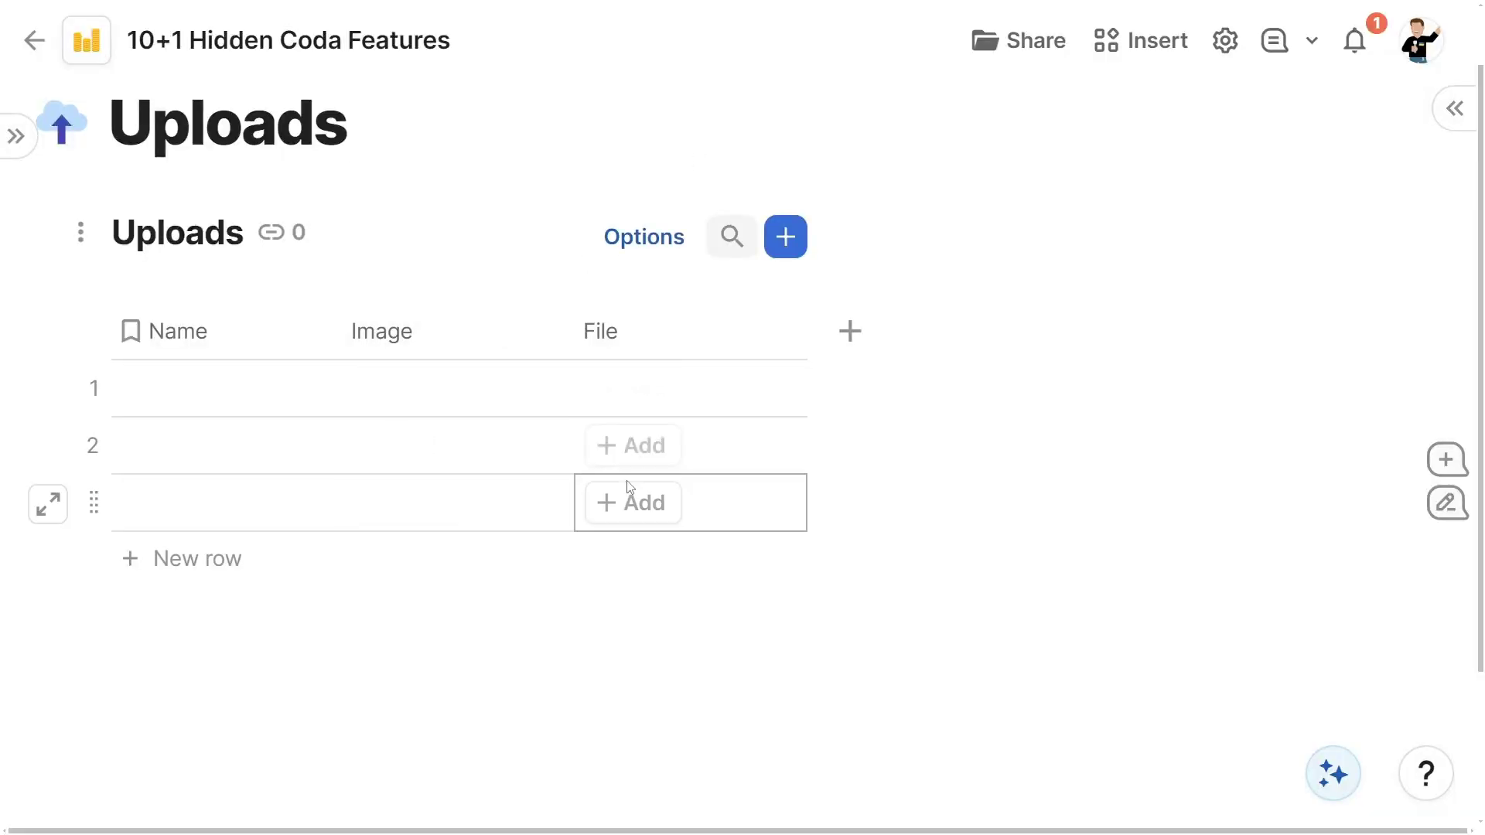
Step: Upload ct1-1.png into row 1's Image cell and drop an image file into row 2
{"action": "left_click", "coordinate": [397, 390]}
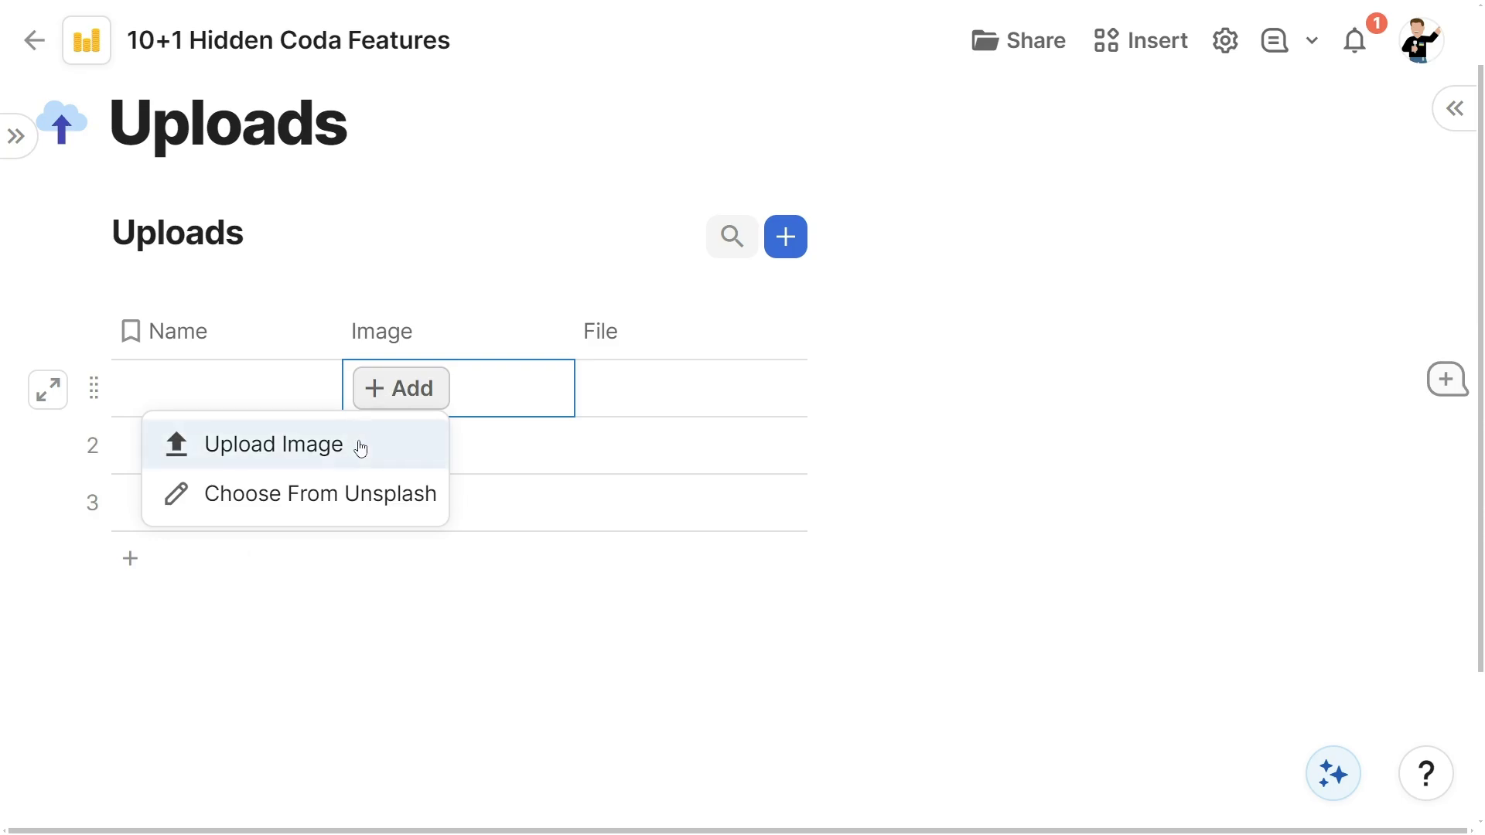
{"action": "left_click", "coordinate": [404, 442]}
{"action": "double_click", "coordinate": [1009, 487]}
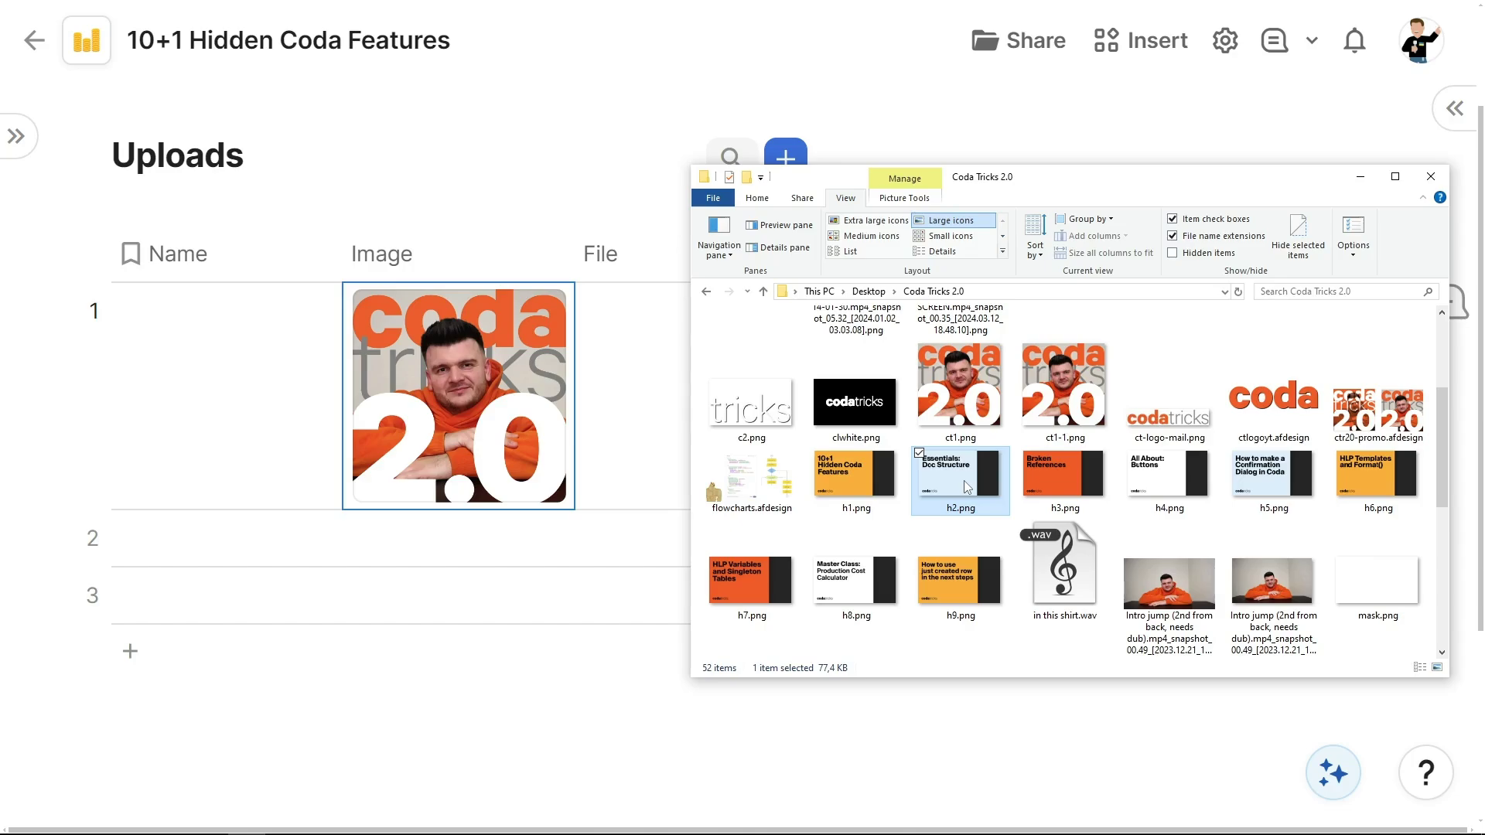
{"action": "left_click_drag", "start_coordinate": [991, 480], "coordinate": [531, 546]}
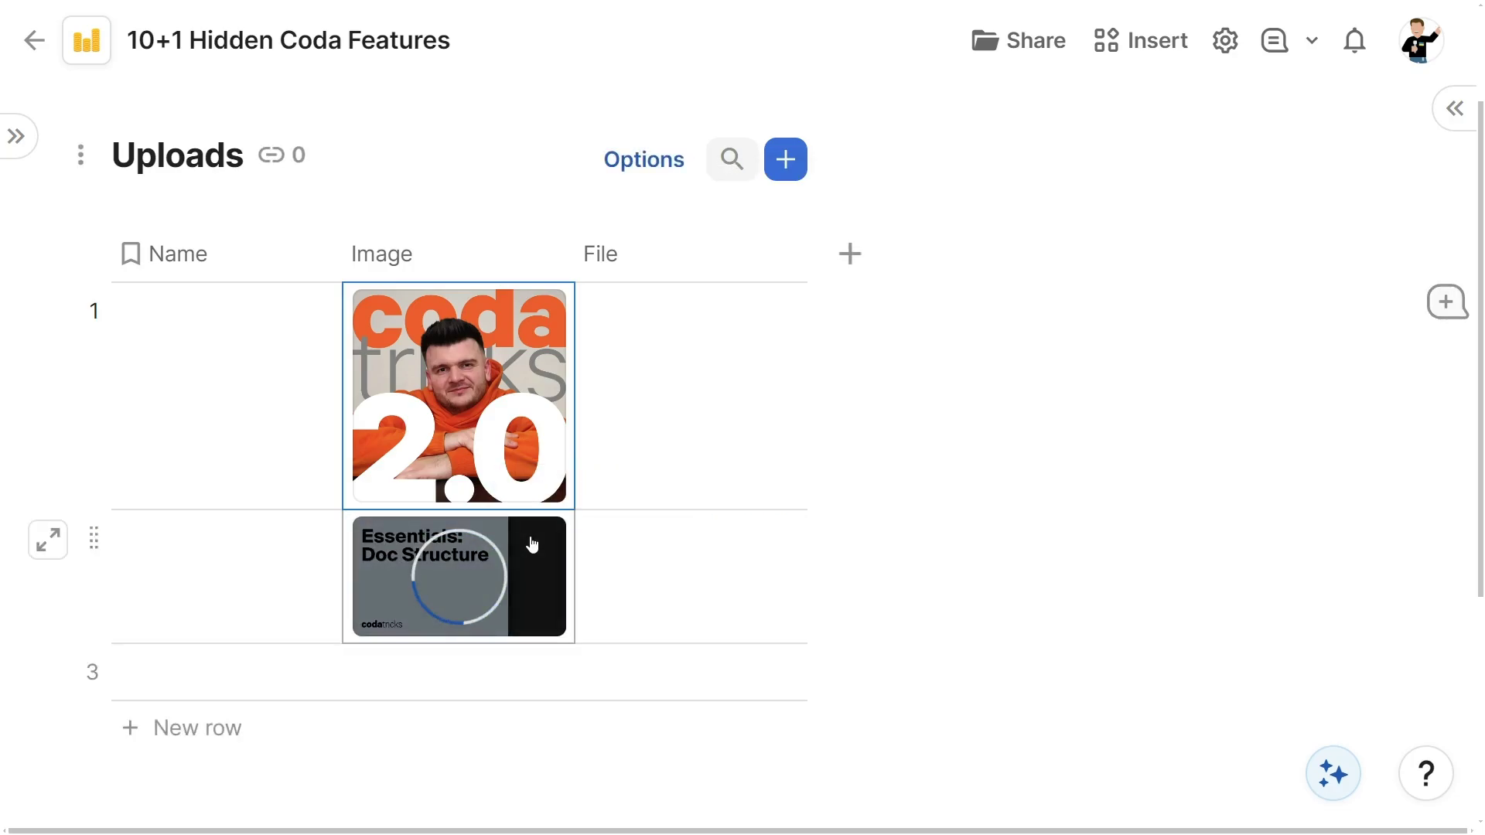
Step: Copy the Coda logo from the browser and paste it into row 3's Image cell
{"action": "key", "text": "alt+Tab"}
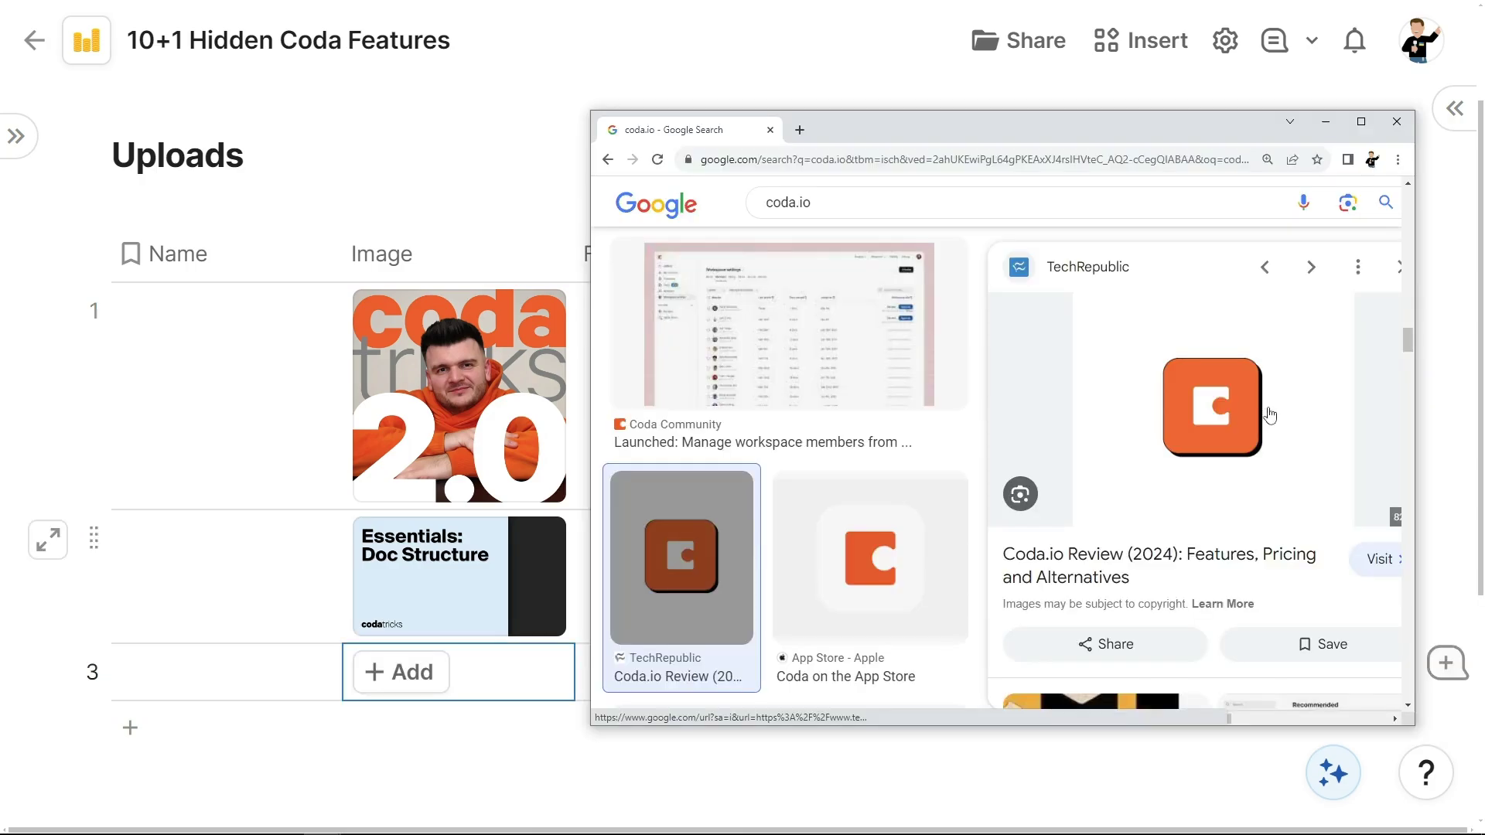
{"action": "right_click", "coordinate": [1152, 408]}
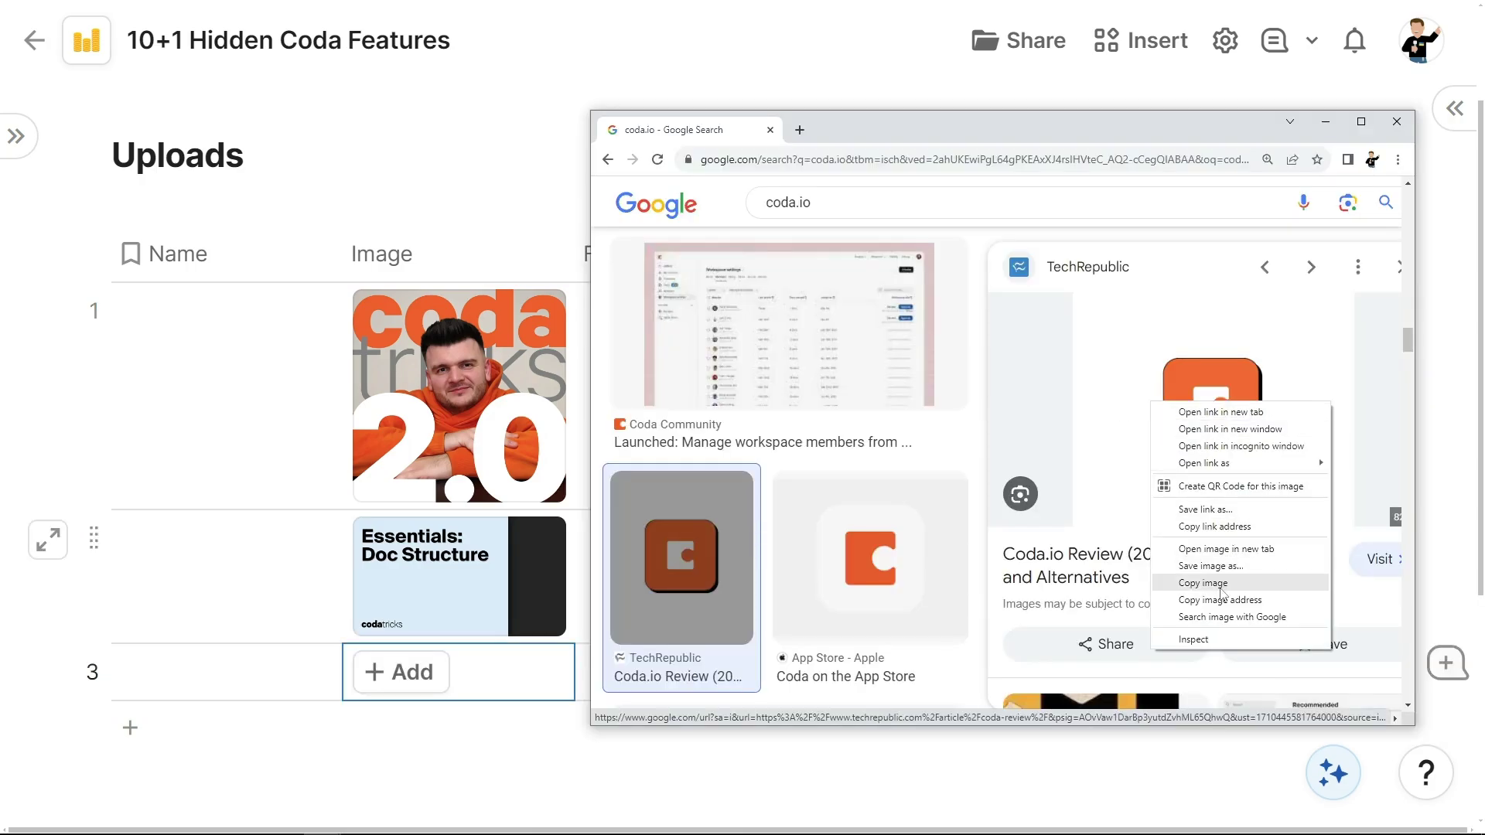
{"action": "left_click", "coordinate": [1230, 574]}
{"action": "left_click", "coordinate": [527, 690]}
{"action": "key", "text": "ctrl+v"}
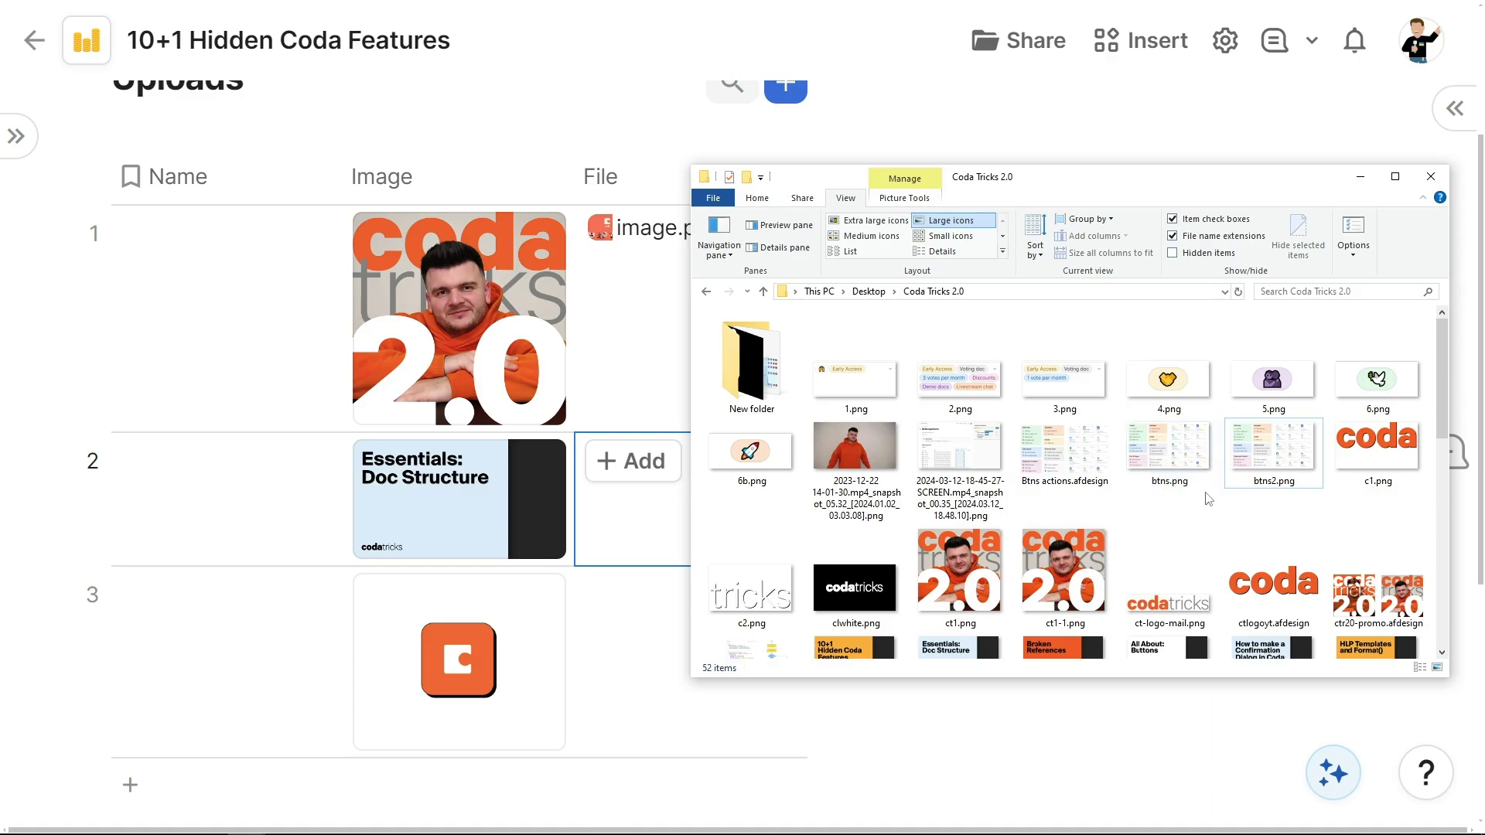
Step: Copy btns.png from File Explorer and paste it into row 2's File cell
{"action": "left_click", "coordinate": [1201, 486]}
{"action": "key", "text": "ctrl+c"}
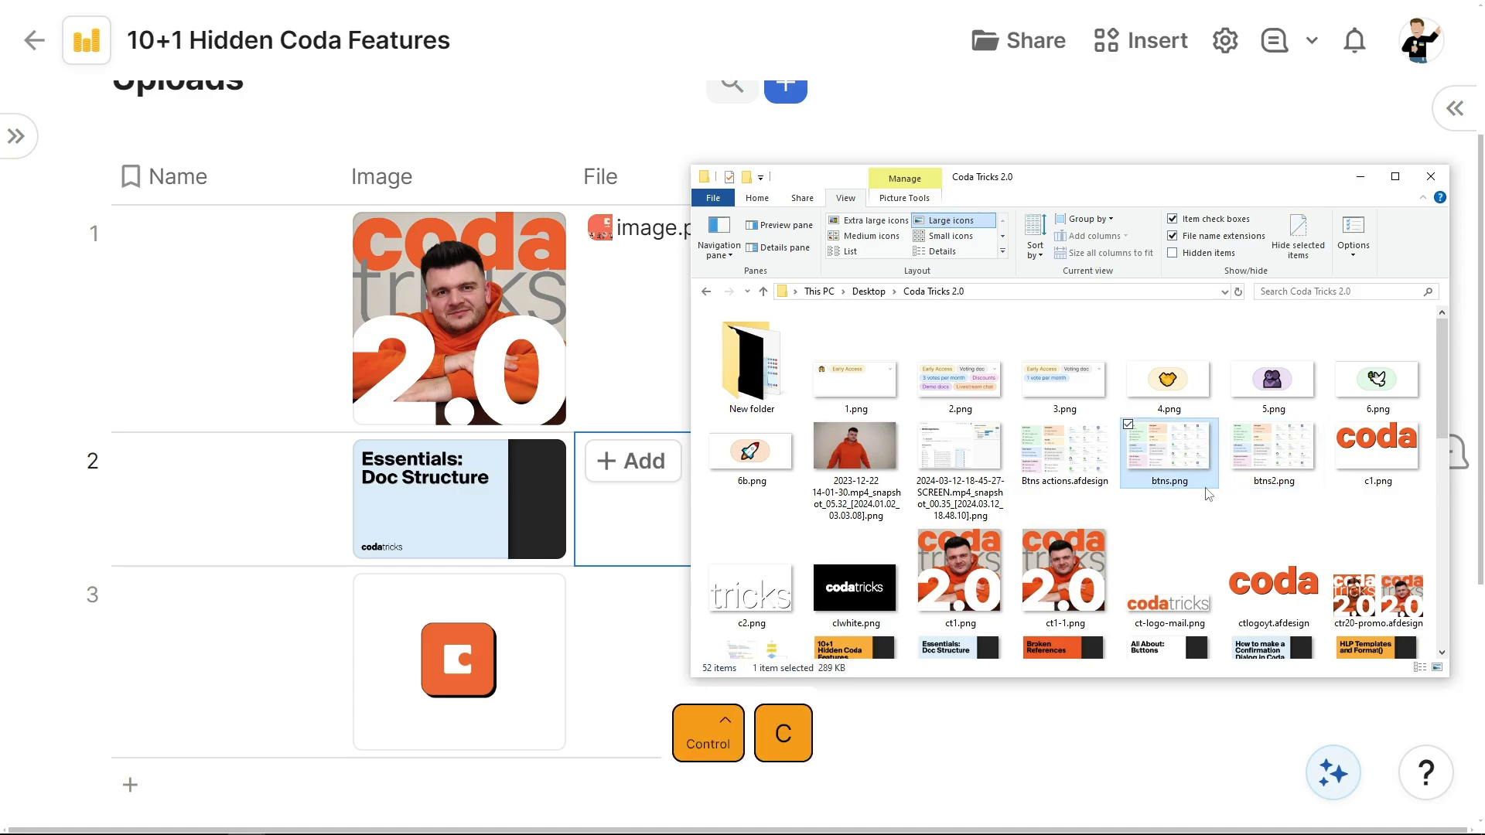
{"action": "left_click", "coordinate": [664, 539]}
{"action": "key", "text": "ctrl+v"}
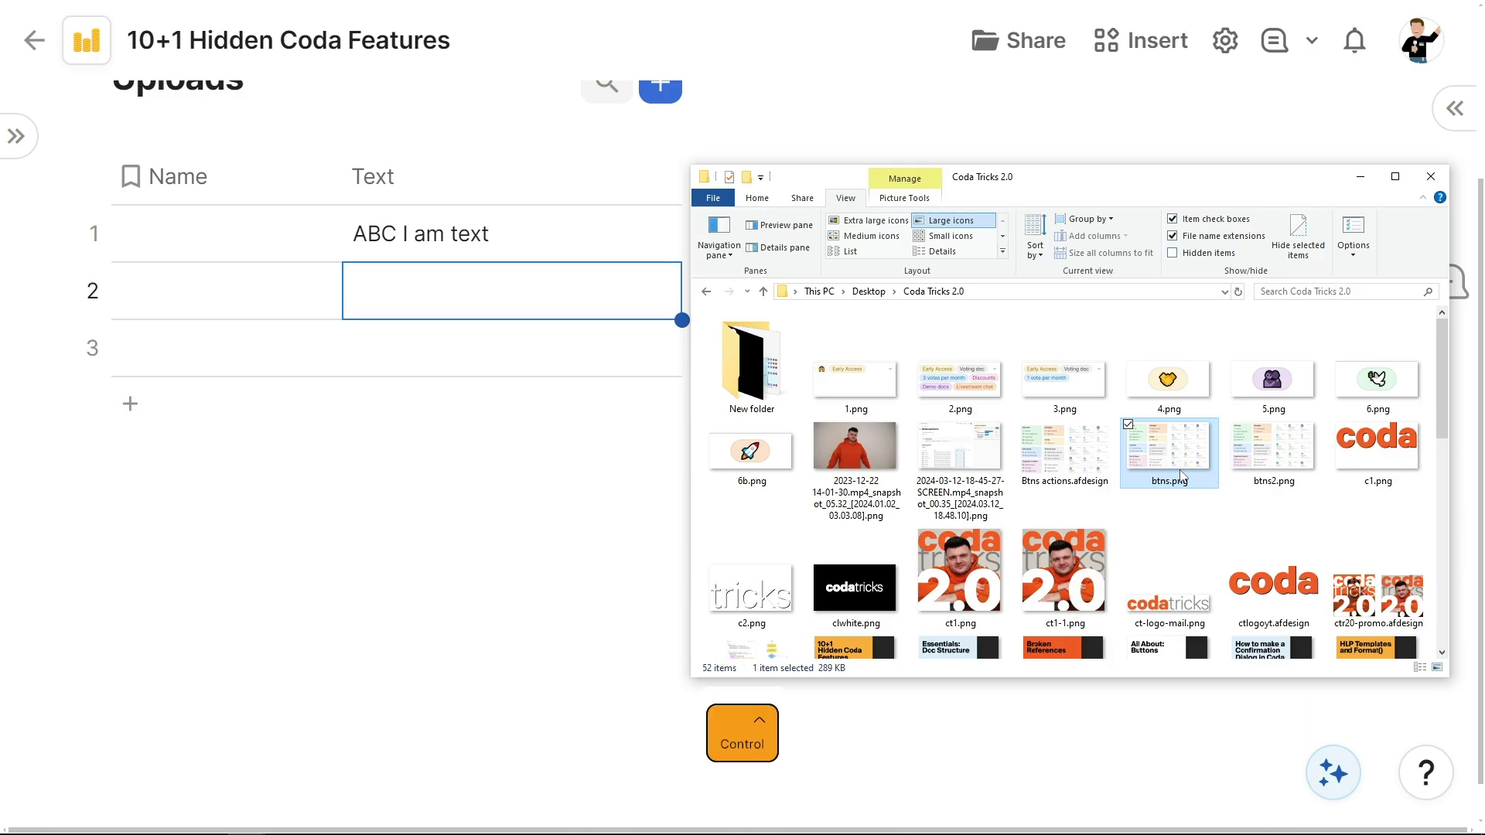
{"action": "key", "text": "ctrl+c"}
{"action": "left_click", "coordinate": [518, 312]}
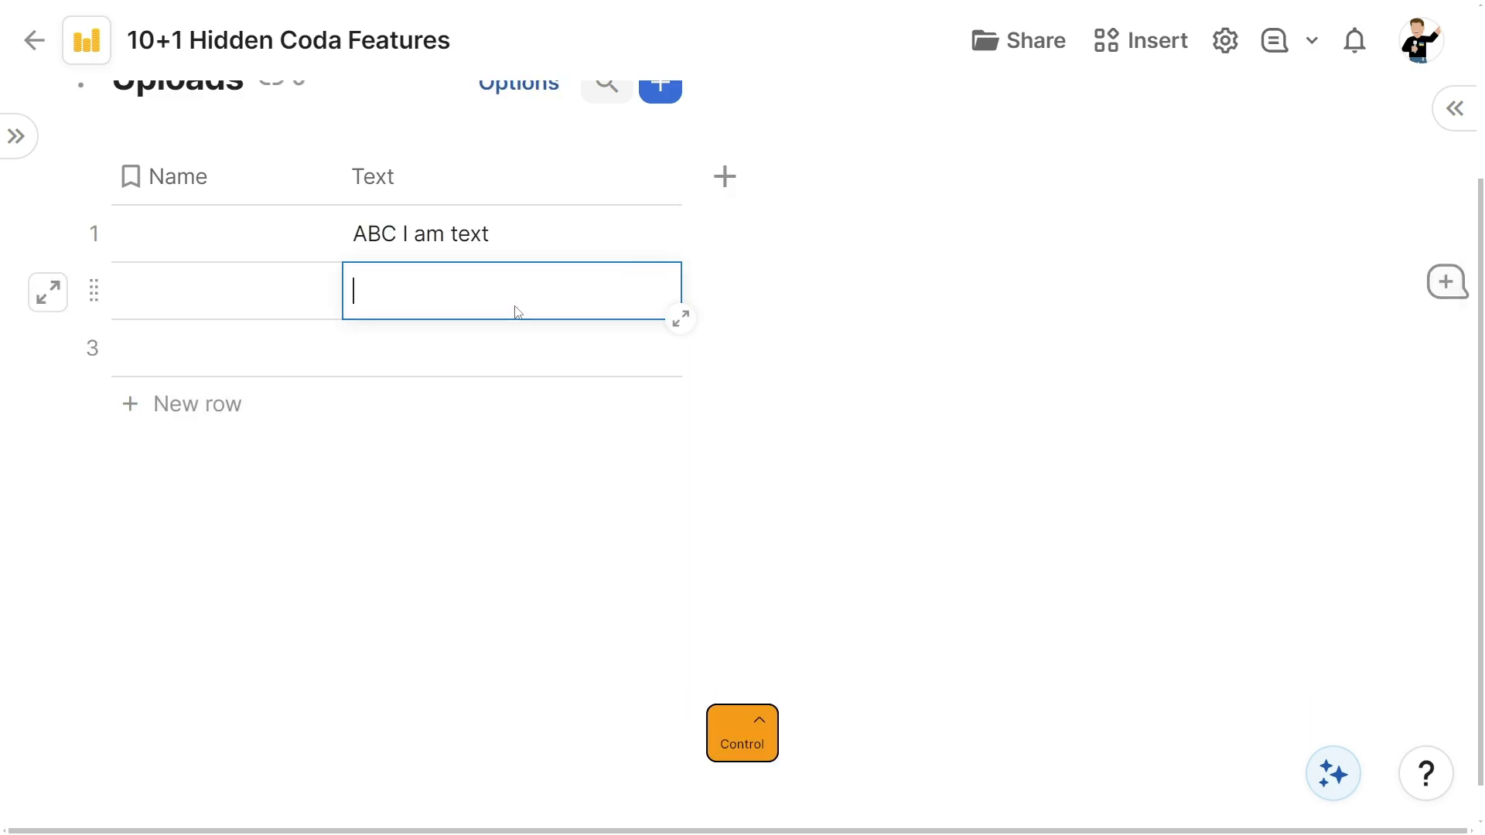
Step: Paste btns.png into the My IMG Text cell and inspect the Extracted image out of text formula
{"action": "key", "text": "ctrl+v"}
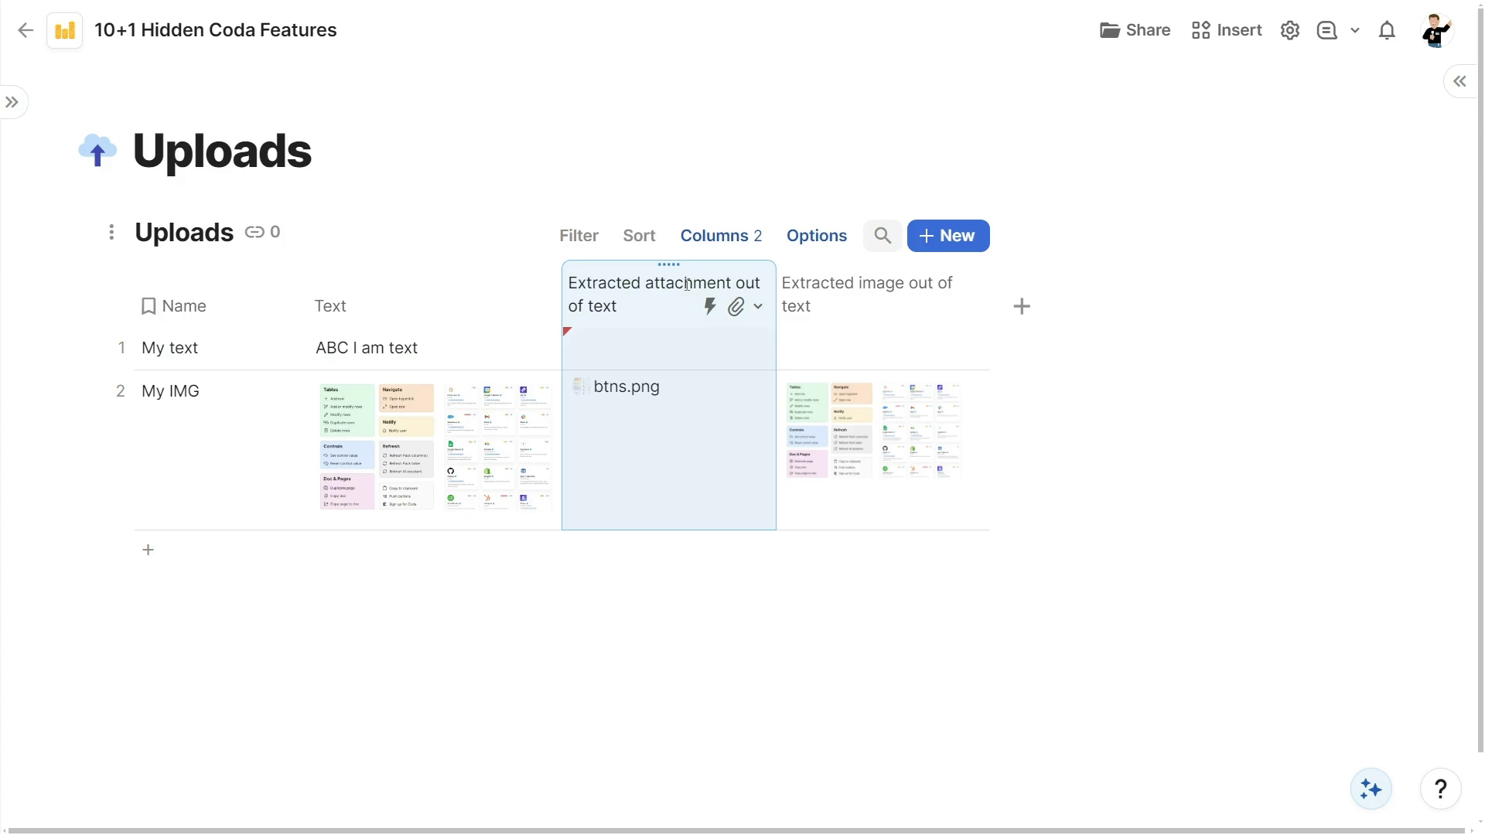
{"action": "left_click", "coordinate": [854, 301]}
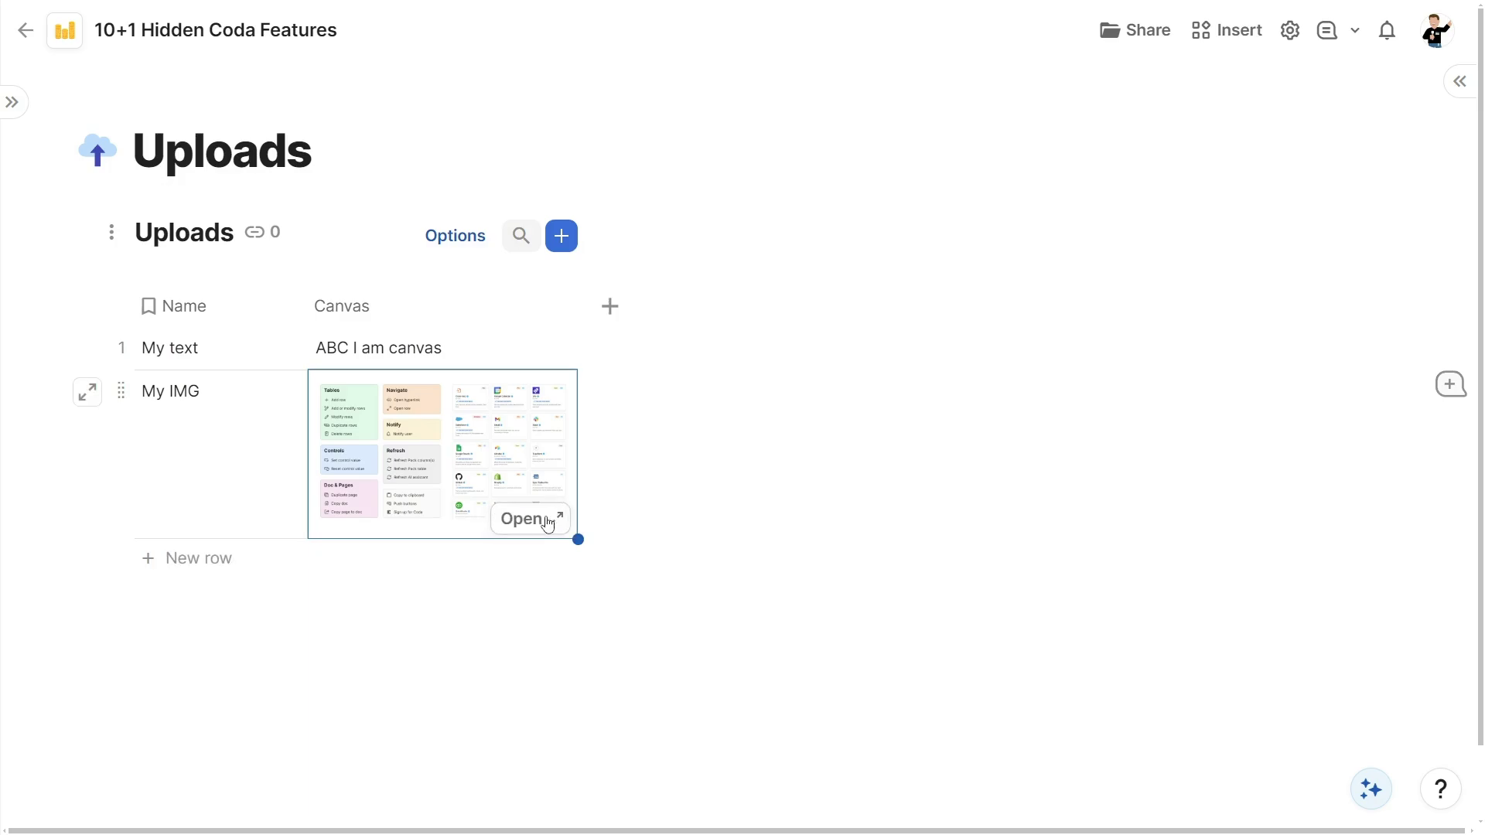
Step: Open the My IMG canvas and lighten the demo image using the brightness, contrast and saturation sliders
{"action": "left_click", "coordinate": [534, 519]}
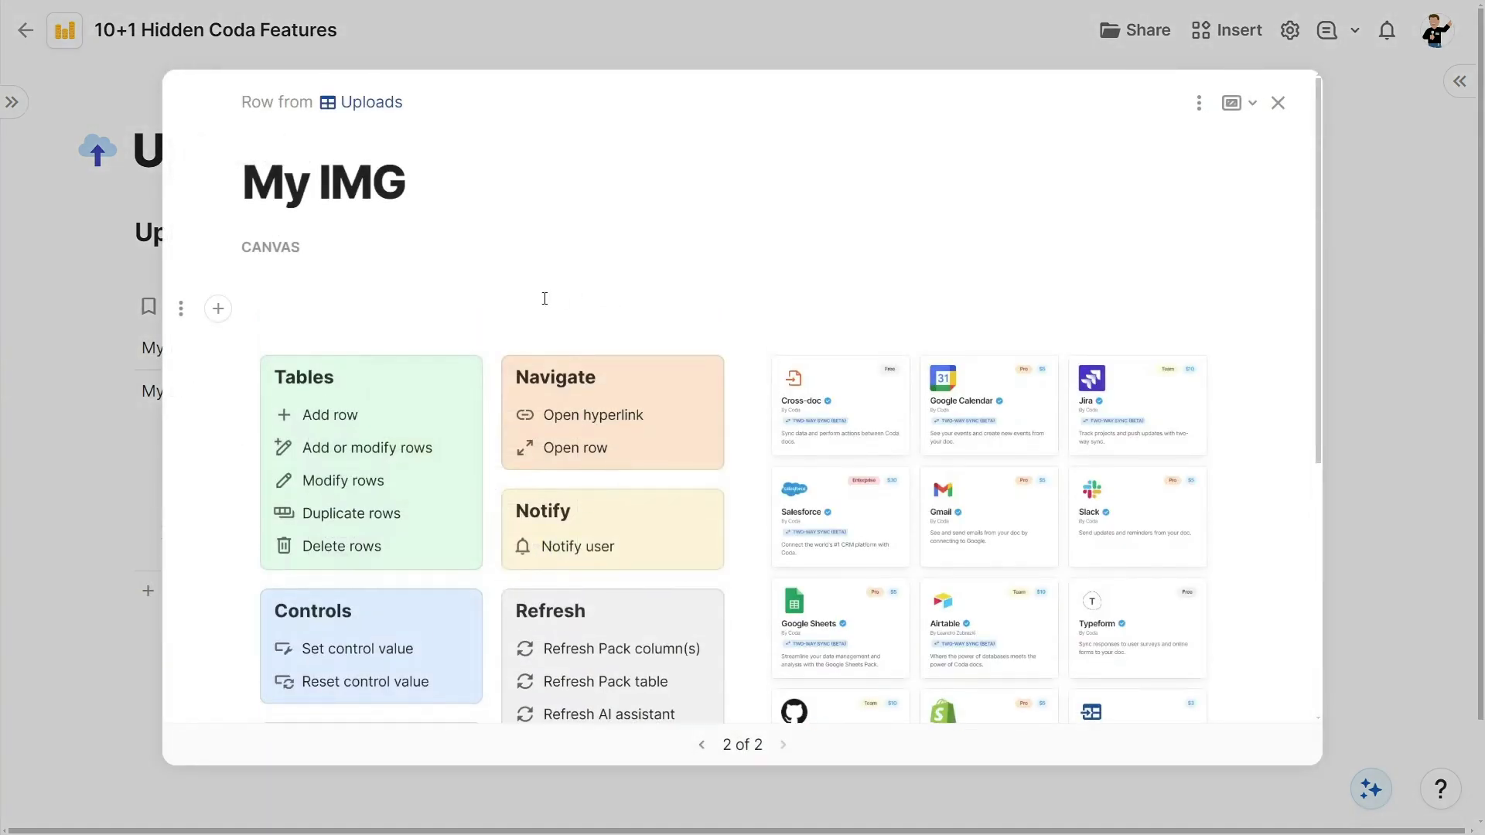
{"action": "left_click", "coordinate": [1248, 378]}
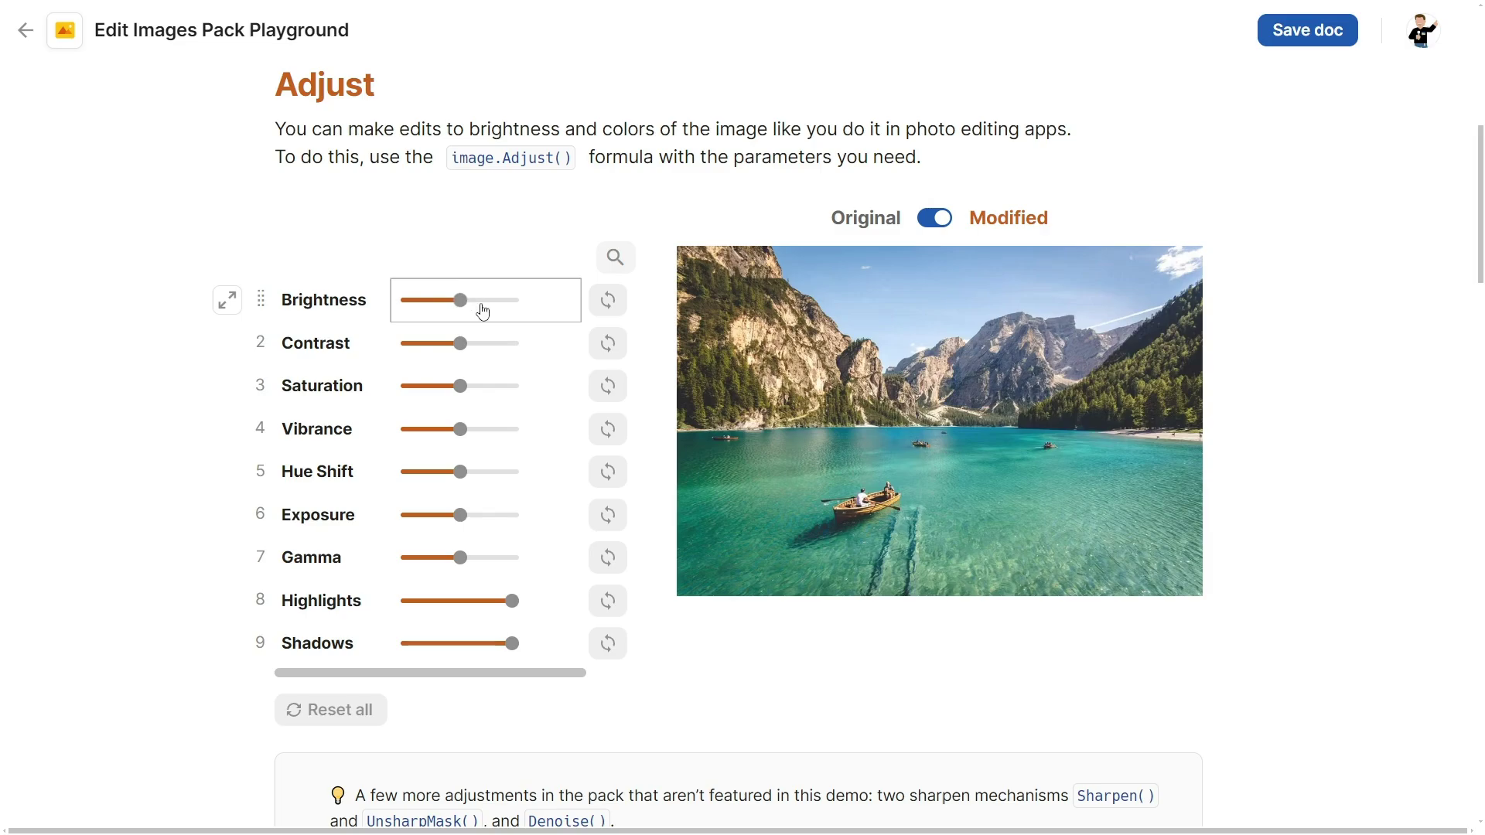
{"action": "left_click_drag", "start_coordinate": [457, 300], "coordinate": [480, 300]}
{"action": "left_click_drag", "start_coordinate": [457, 342], "coordinate": [441, 386]}
{"action": "left_click_drag", "start_coordinate": [457, 428], "coordinate": [430, 386]}
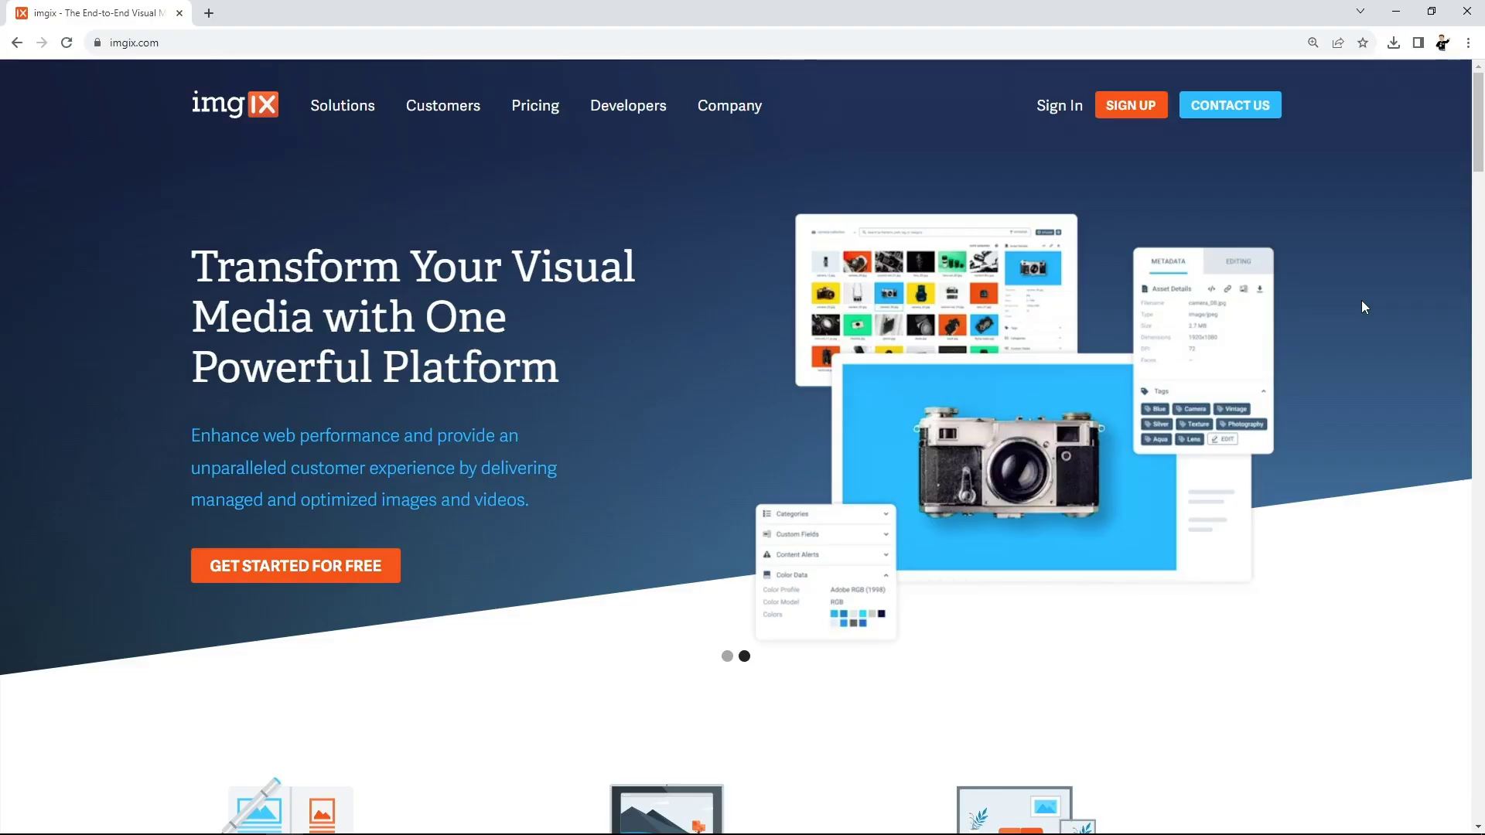
{"action": "scroll", "coordinate": [1364, 307], "scroll_direction": "down", "scroll_amount": 5}
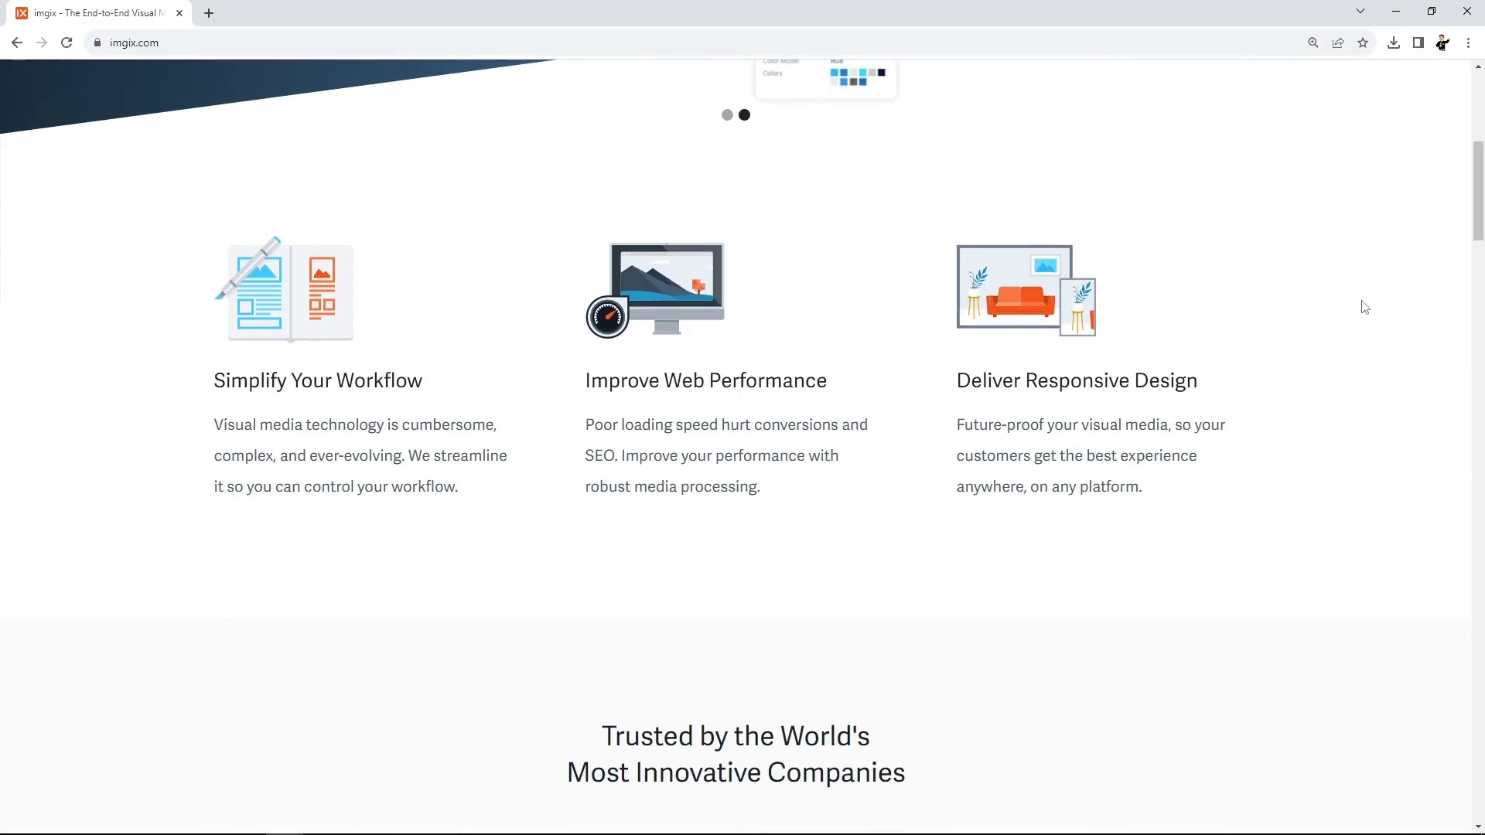
{"action": "scroll", "coordinate": [1366, 310], "scroll_direction": "down", "scroll_amount": 3}
{"action": "scroll", "coordinate": [1366, 309], "scroll_direction": "down", "scroll_amount": 10}
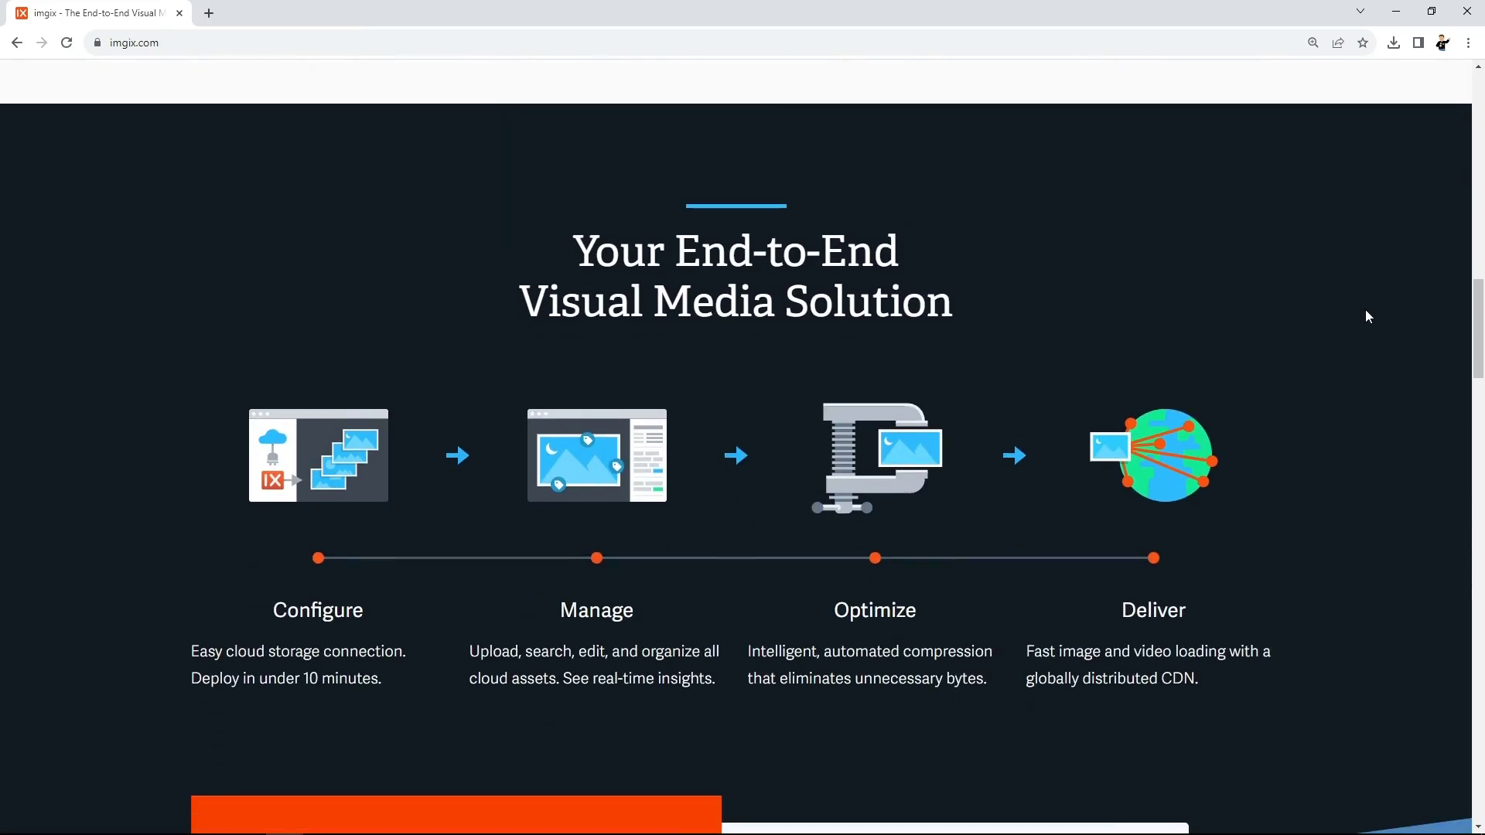
{"action": "scroll", "coordinate": [1366, 316], "scroll_direction": "down", "scroll_amount": 1}
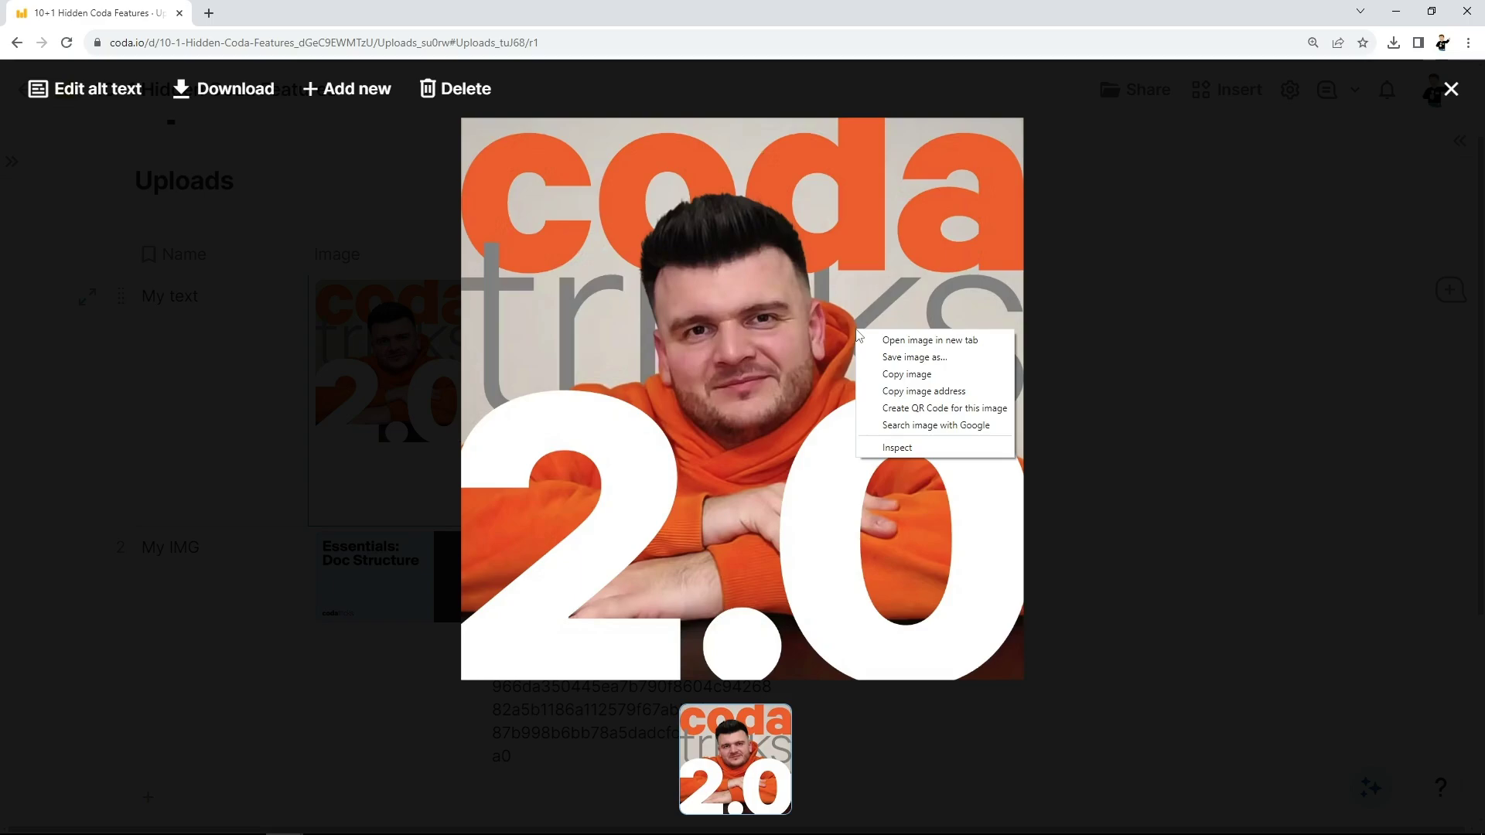
{"action": "key", "text": "Escape"}
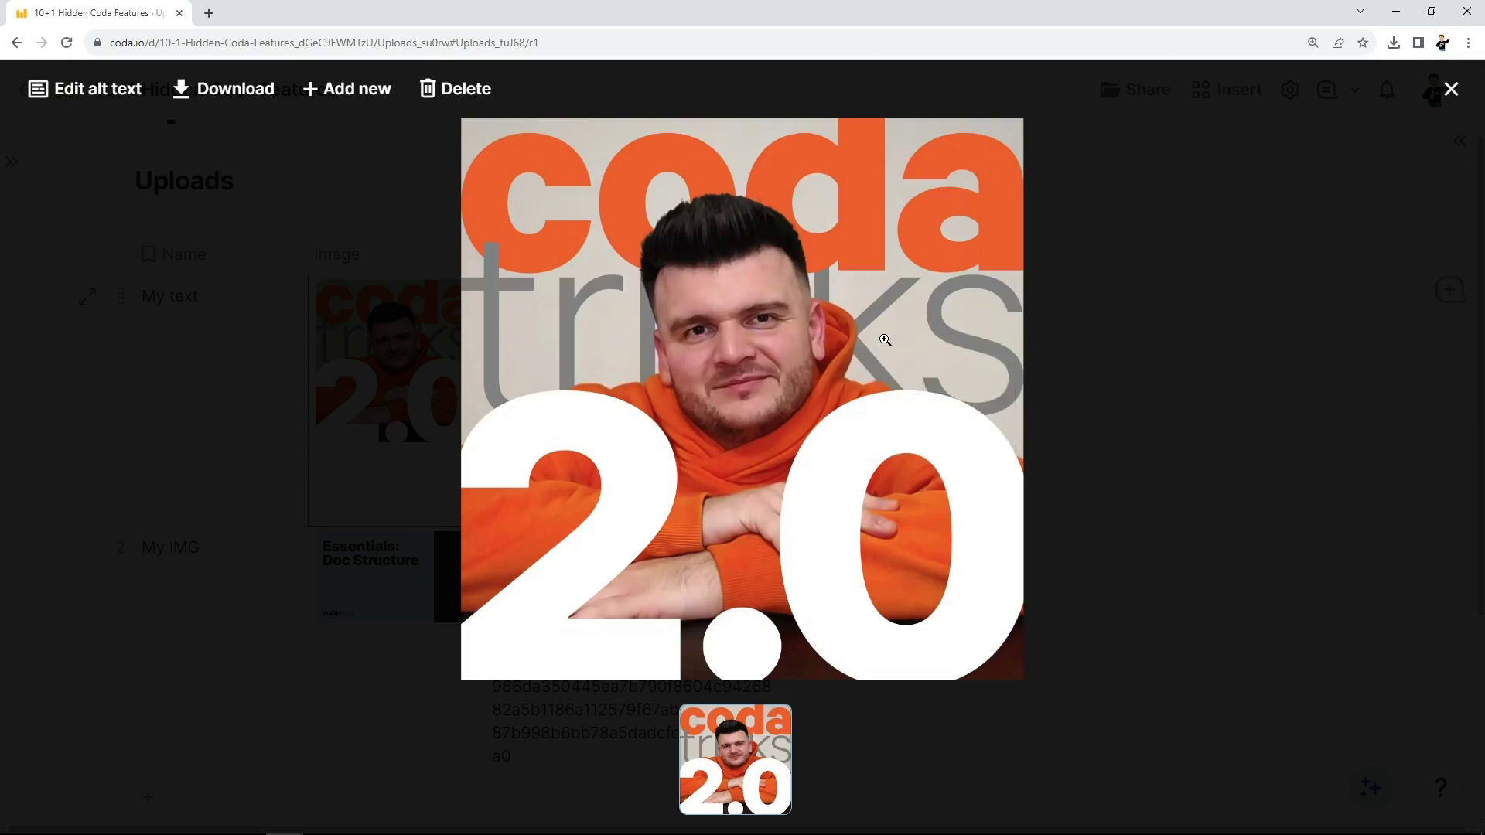
Step: Copy the logo's imgix URL, then delete its query parameters in the Image() formula
{"action": "left_click", "coordinate": [286, 14]}
{"action": "left_click", "coordinate": [190, 42]}
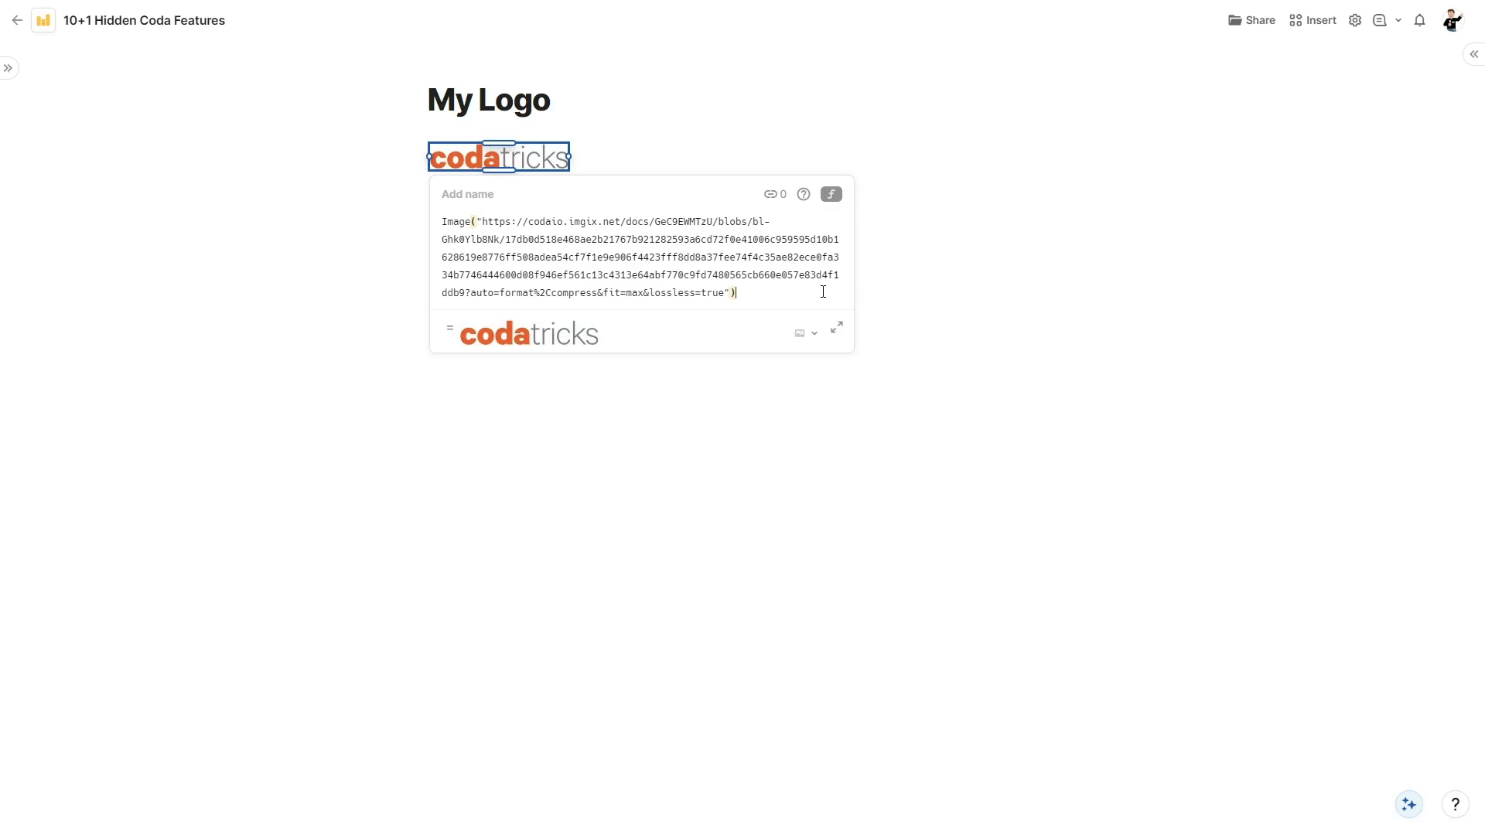
{"action": "left_click", "coordinate": [885, 152]}
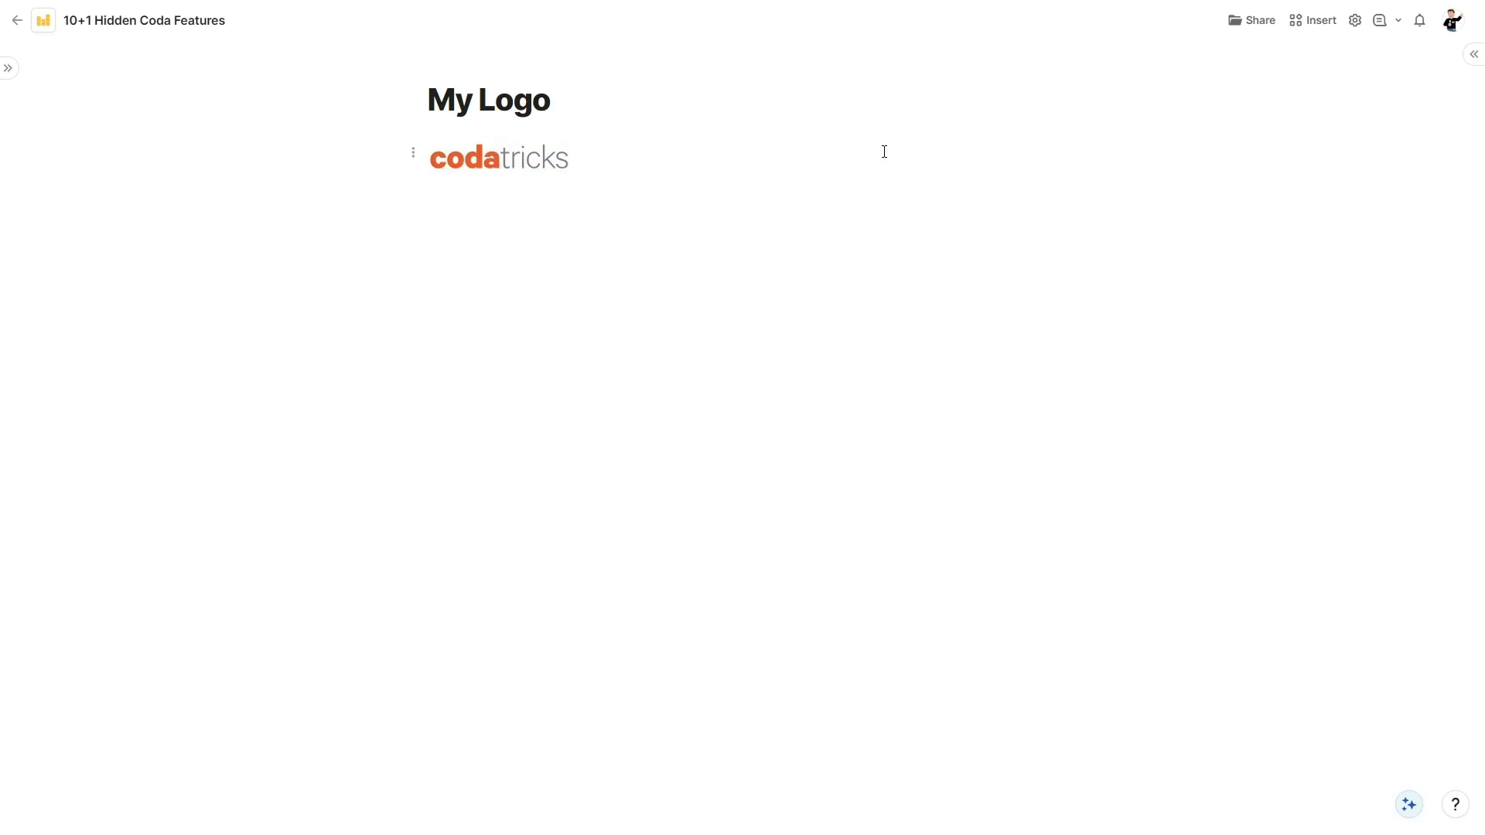
{"action": "left_click_drag", "start_coordinate": [713, 440], "coordinate": [343, 445]}
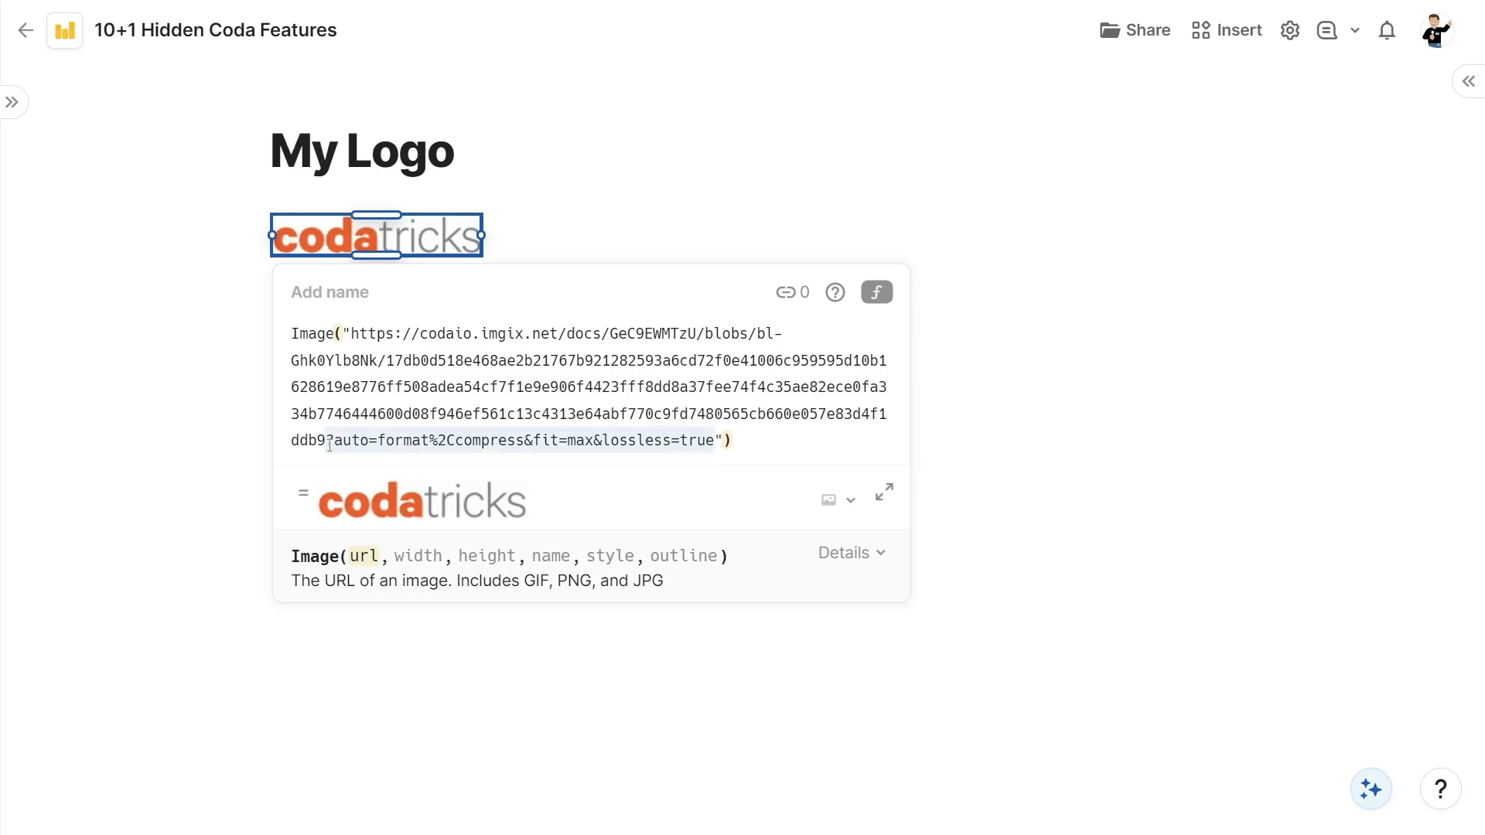
{"action": "key", "text": "BackSpace"}
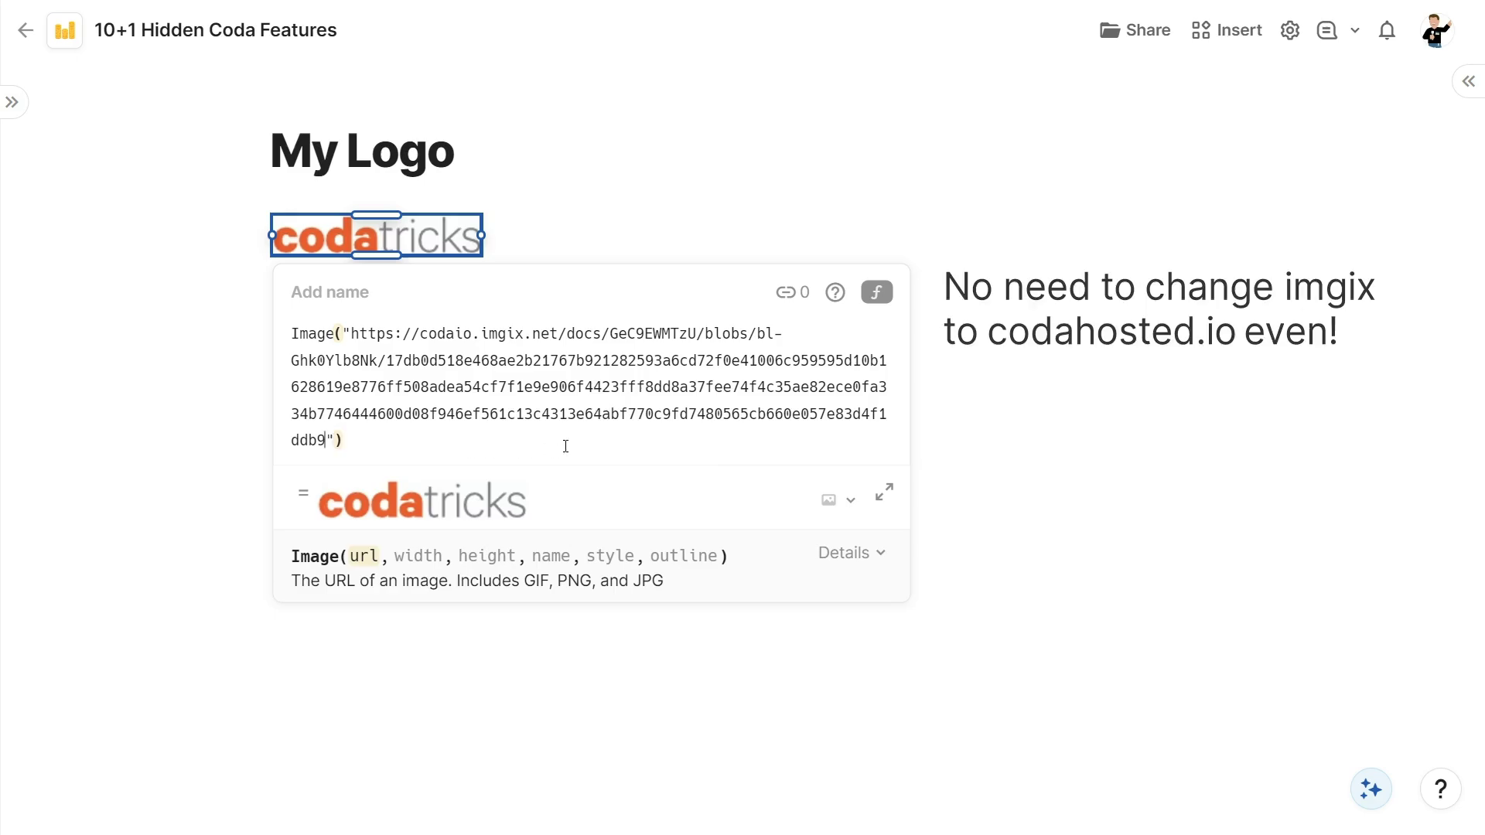
{"action": "key", "text": "Return"}
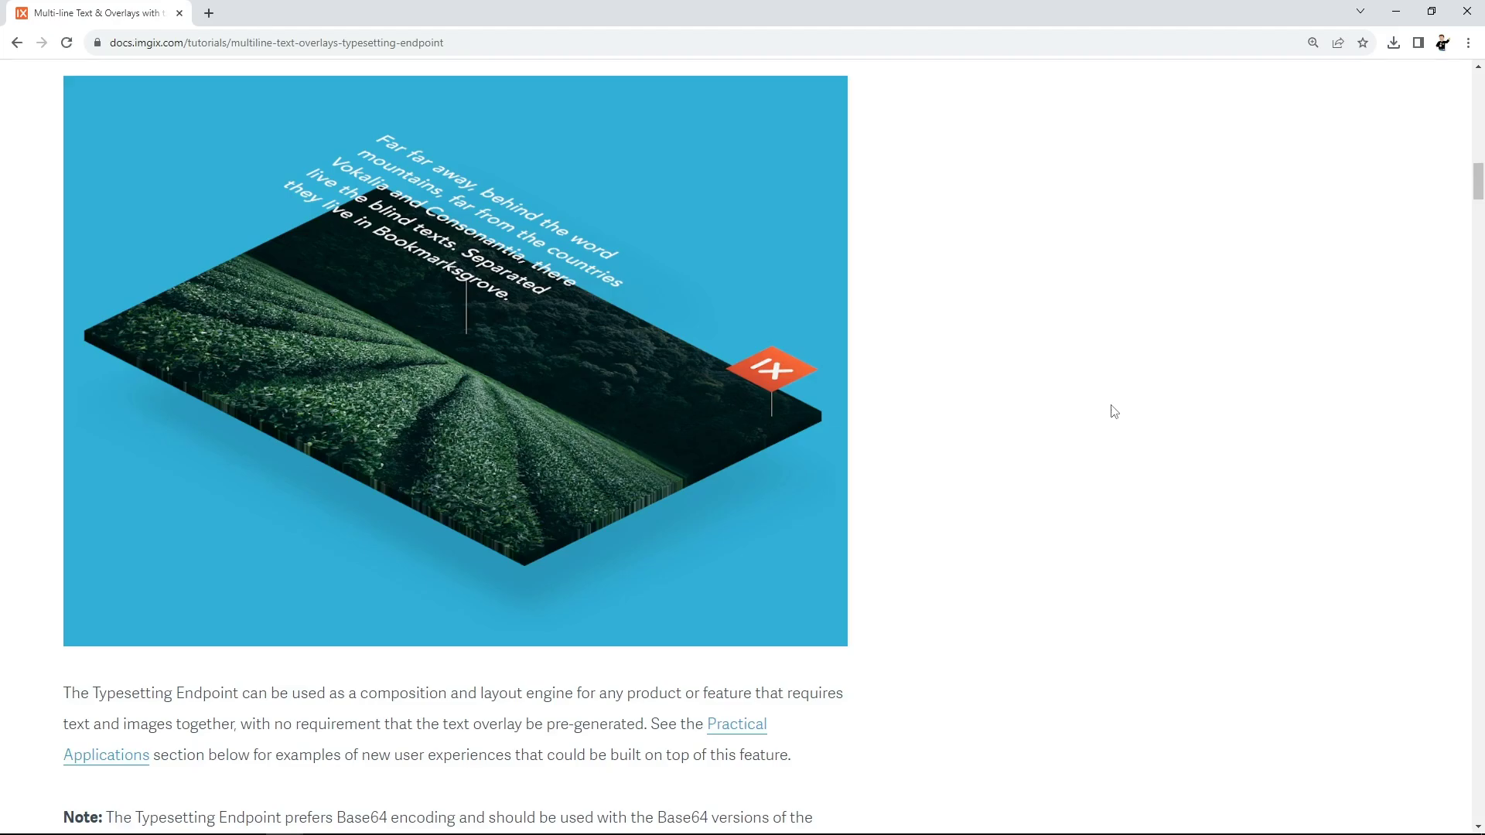
Step: Scroll through the imgix Multi-line Text & Overlays tutorial on the Typesetting Endpoint
{"action": "scroll", "coordinate": [1114, 411], "scroll_direction": "down", "scroll_amount": 20}
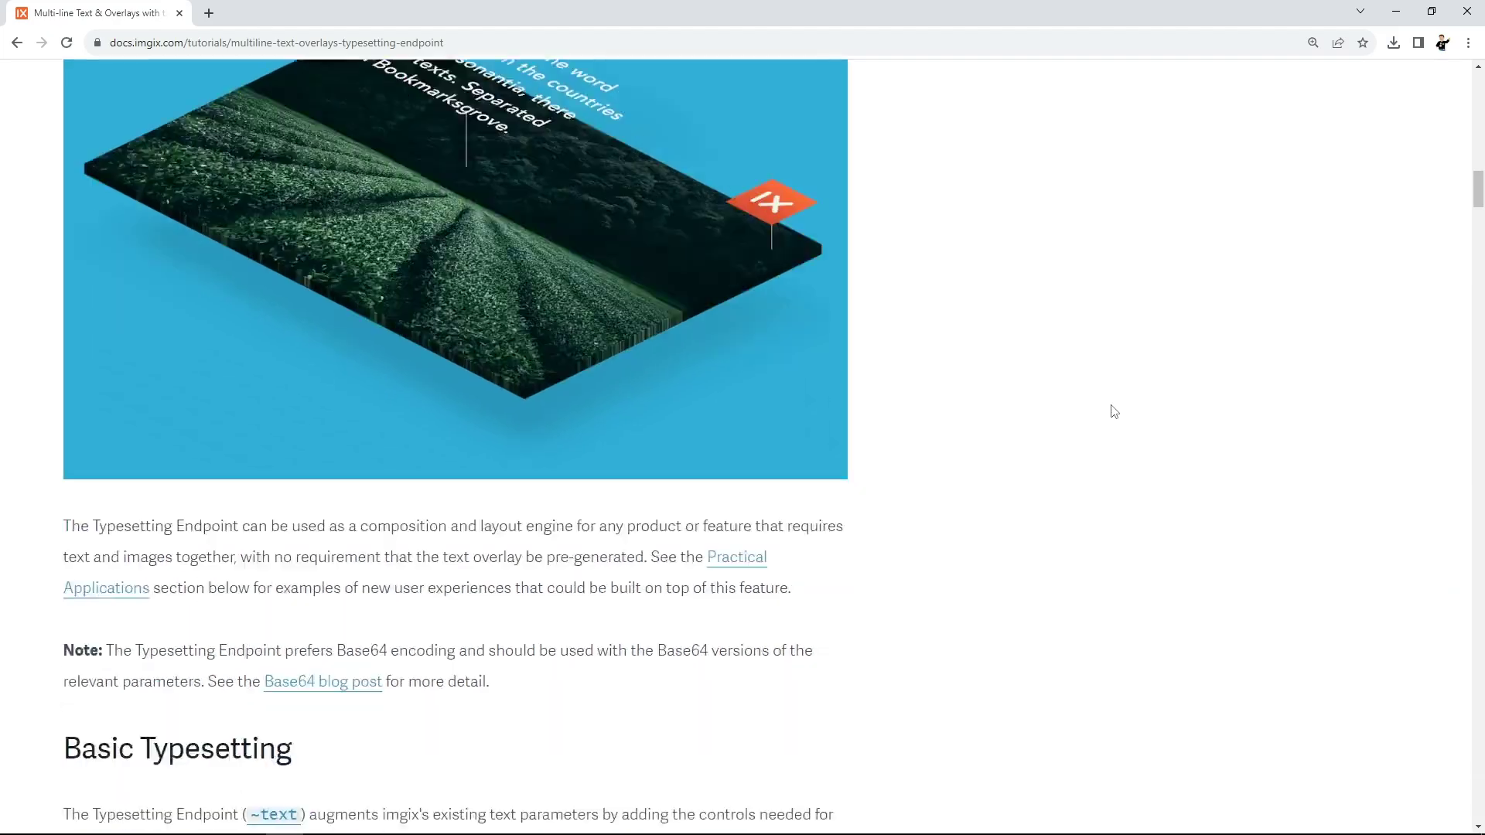
{"action": "scroll", "coordinate": [1118, 437], "scroll_direction": "down", "scroll_amount": 10}
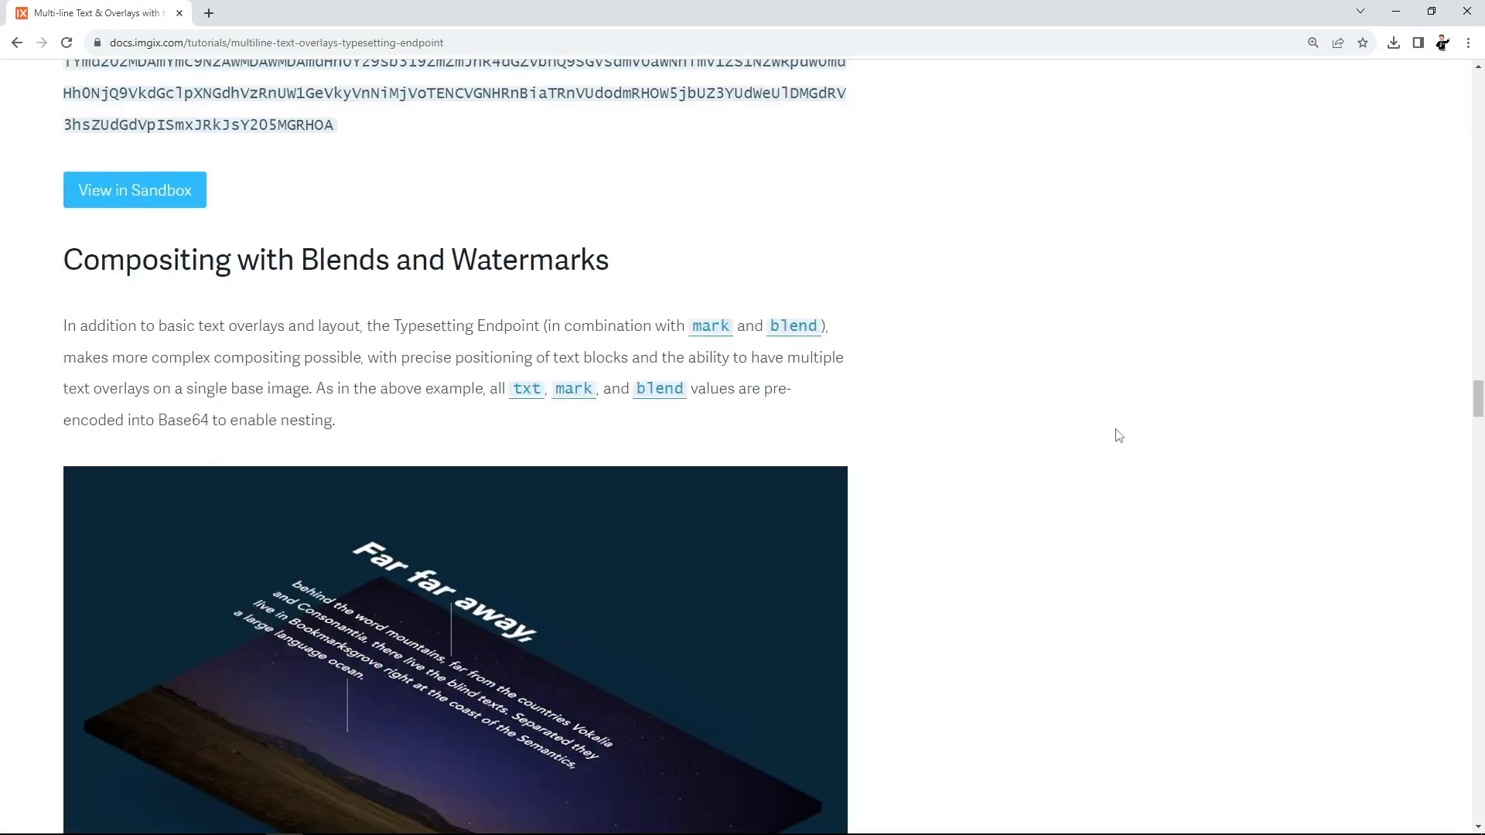
{"action": "scroll", "coordinate": [1118, 435], "scroll_direction": "down", "scroll_amount": 8}
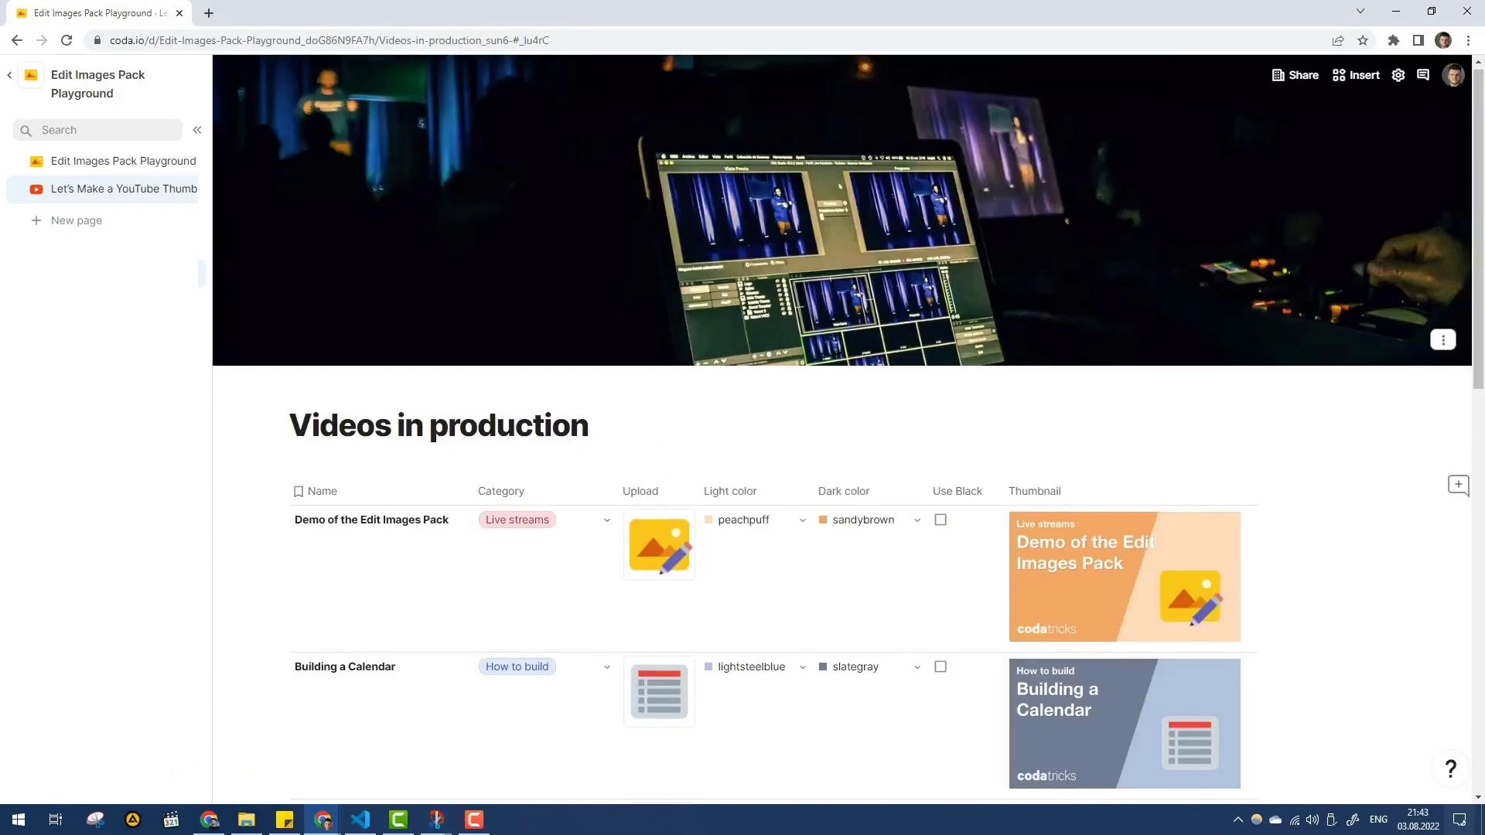
{"action": "scroll", "coordinate": [842, 434], "scroll_direction": "down", "scroll_amount": 1}
{"action": "scroll", "coordinate": [842, 433], "scroll_direction": "down", "scroll_amount": 5}
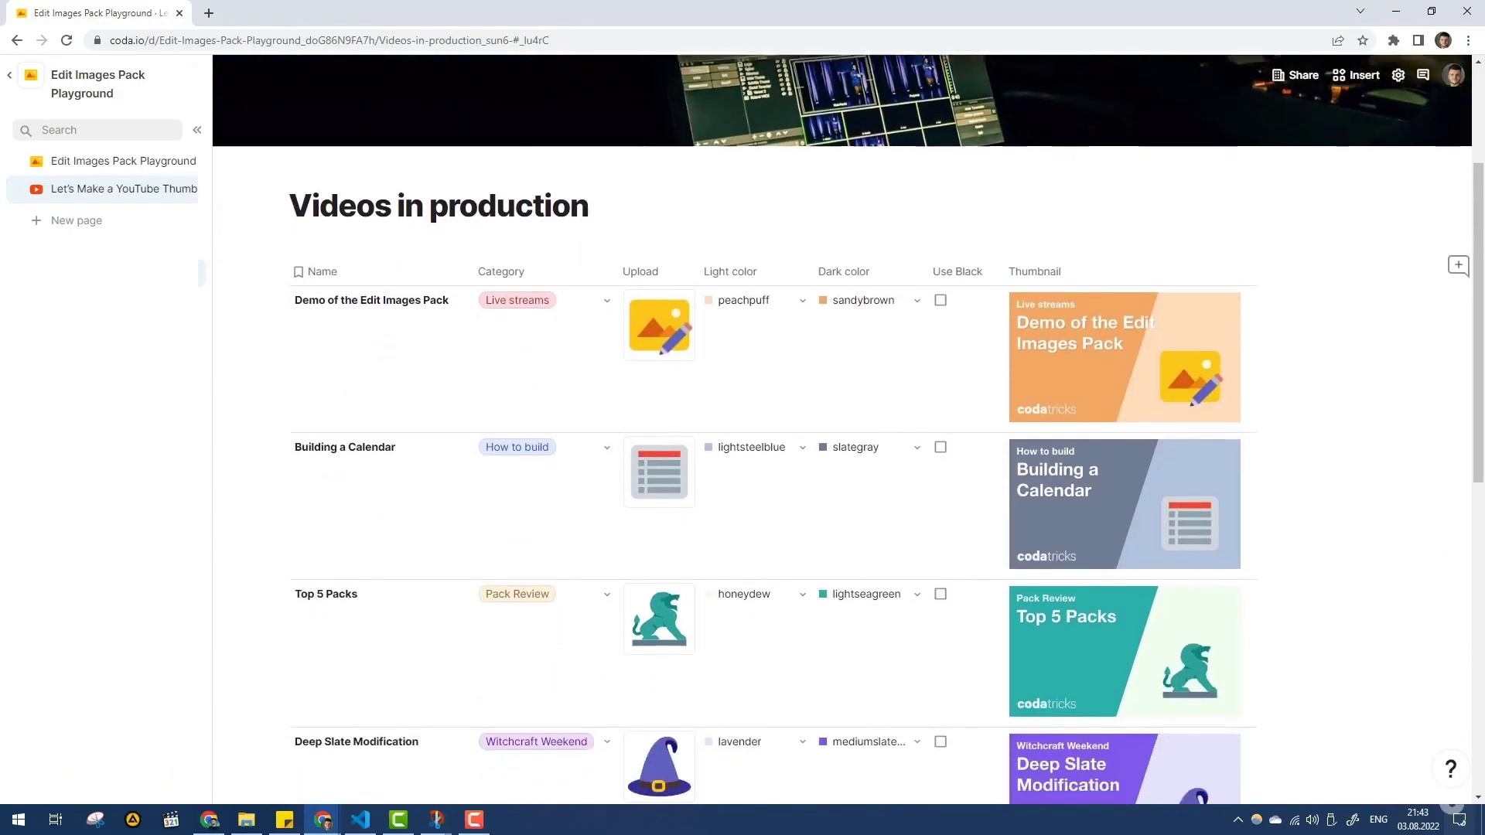
{"action": "scroll", "coordinate": [842, 433], "scroll_direction": "down", "scroll_amount": 4}
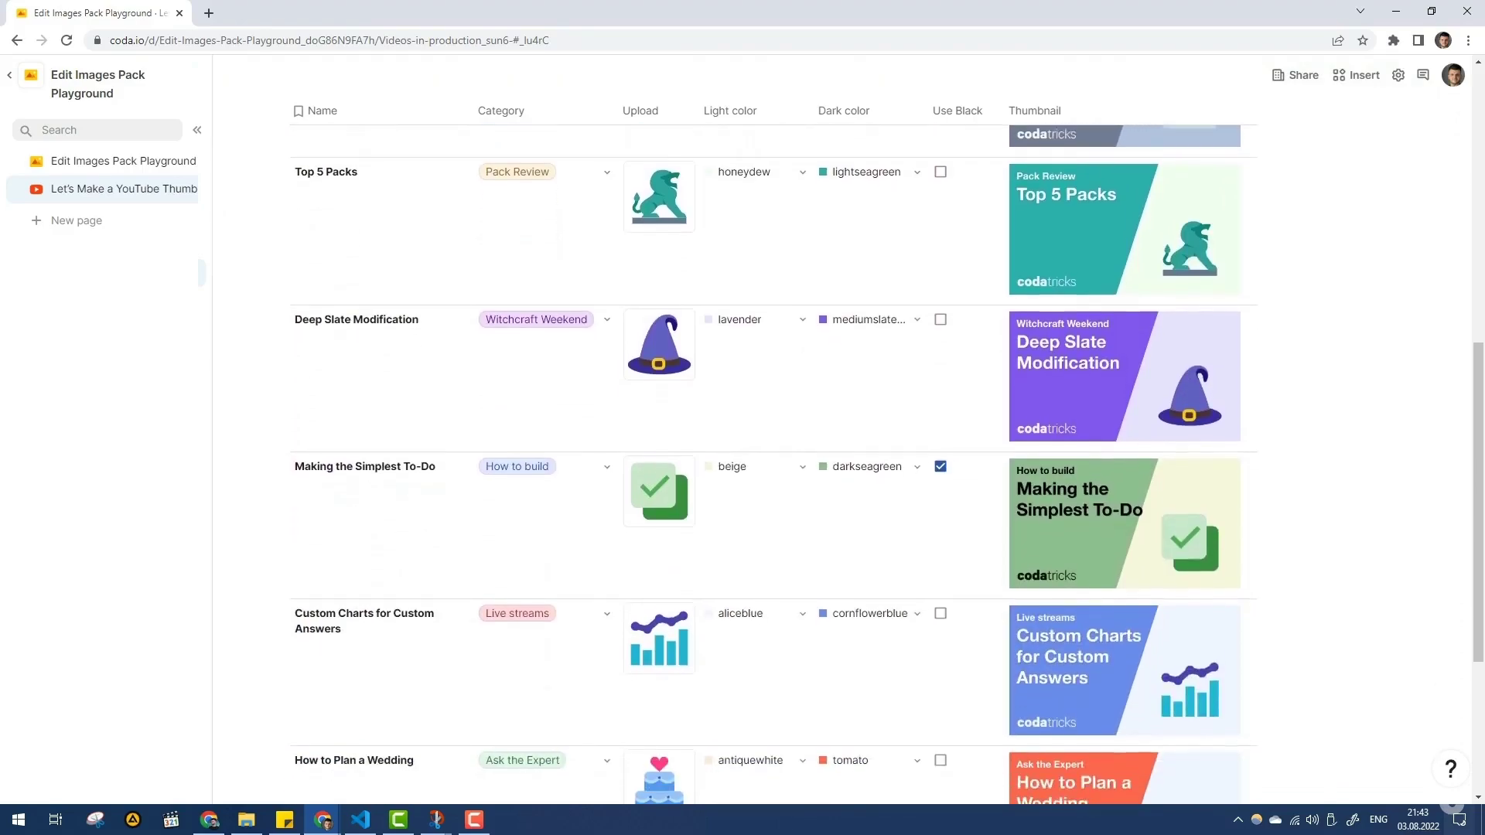
{"action": "scroll", "coordinate": [843, 433], "scroll_direction": "down", "scroll_amount": 1}
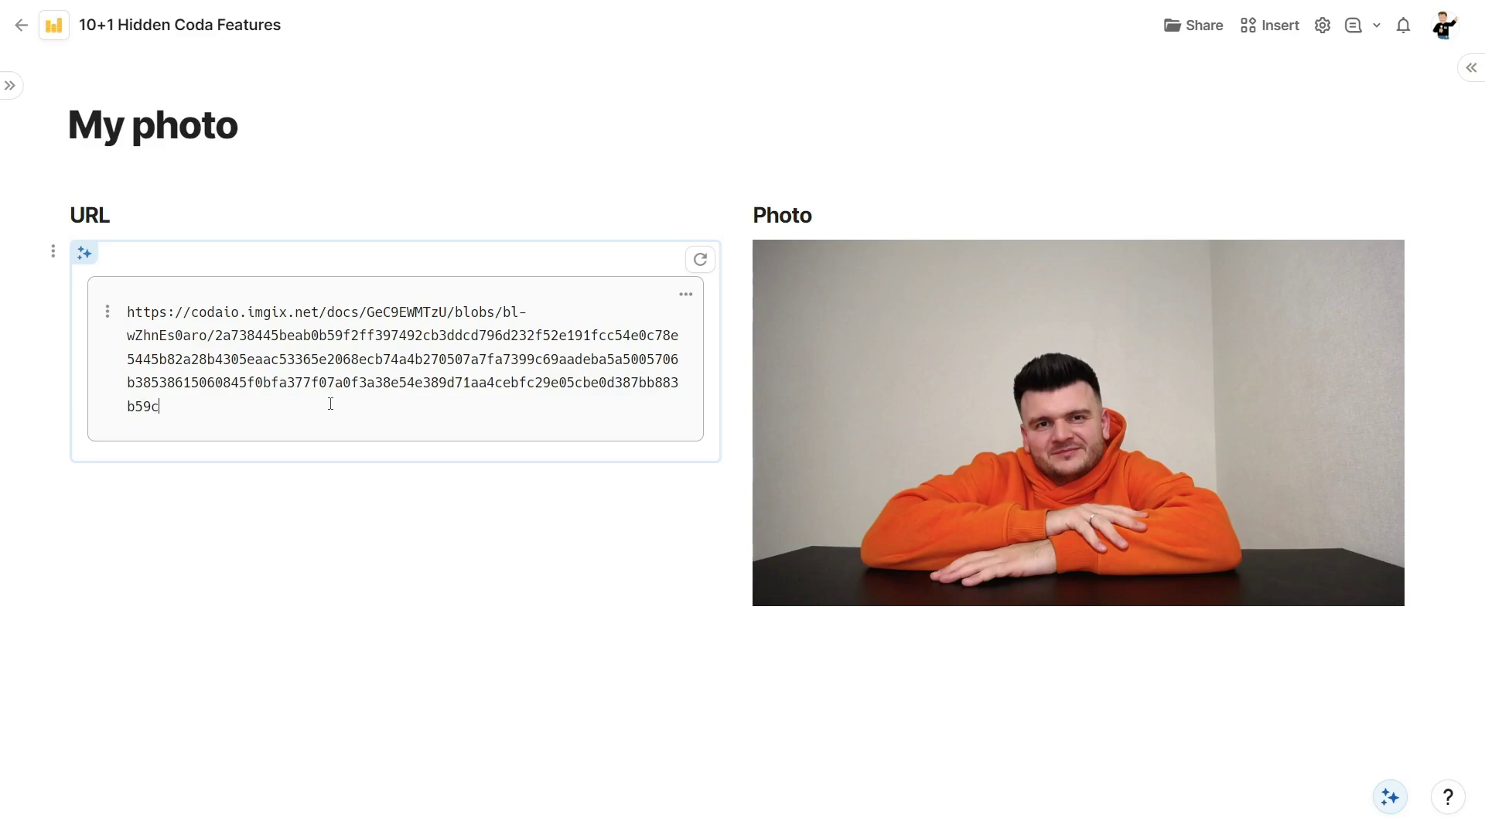
Step: Append a '?' to the end of the photo's imgix URL
{"action": "type", "text": "?"}
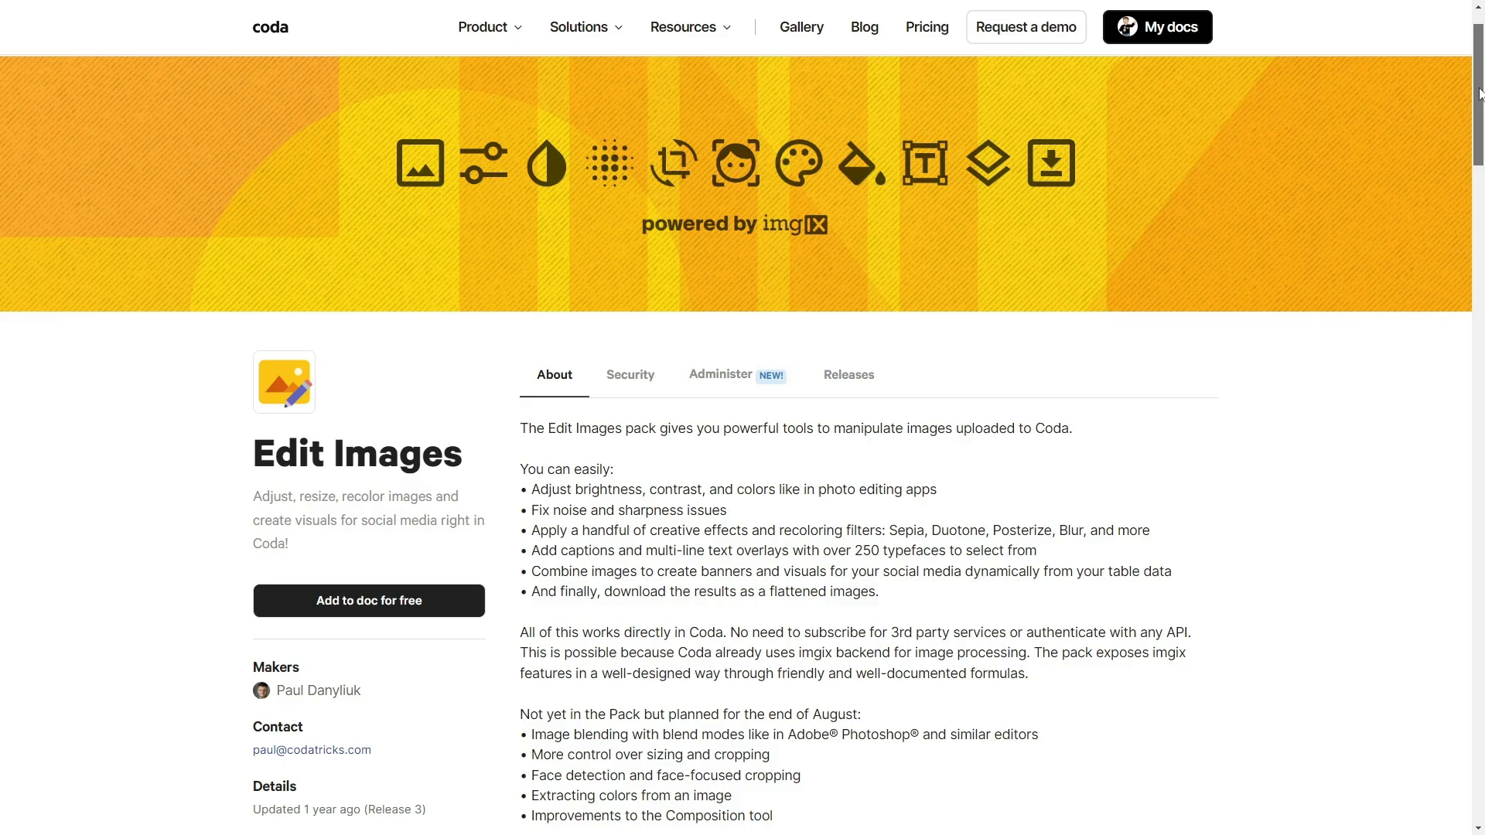
Step: Expand the Duotone card to show the formula's required and optional inputs
{"action": "left_click_drag", "start_coordinate": [1479, 93], "coordinate": [1428, 294]}
{"action": "scroll", "coordinate": [1386, 302], "scroll_direction": "down", "scroll_amount": 14}
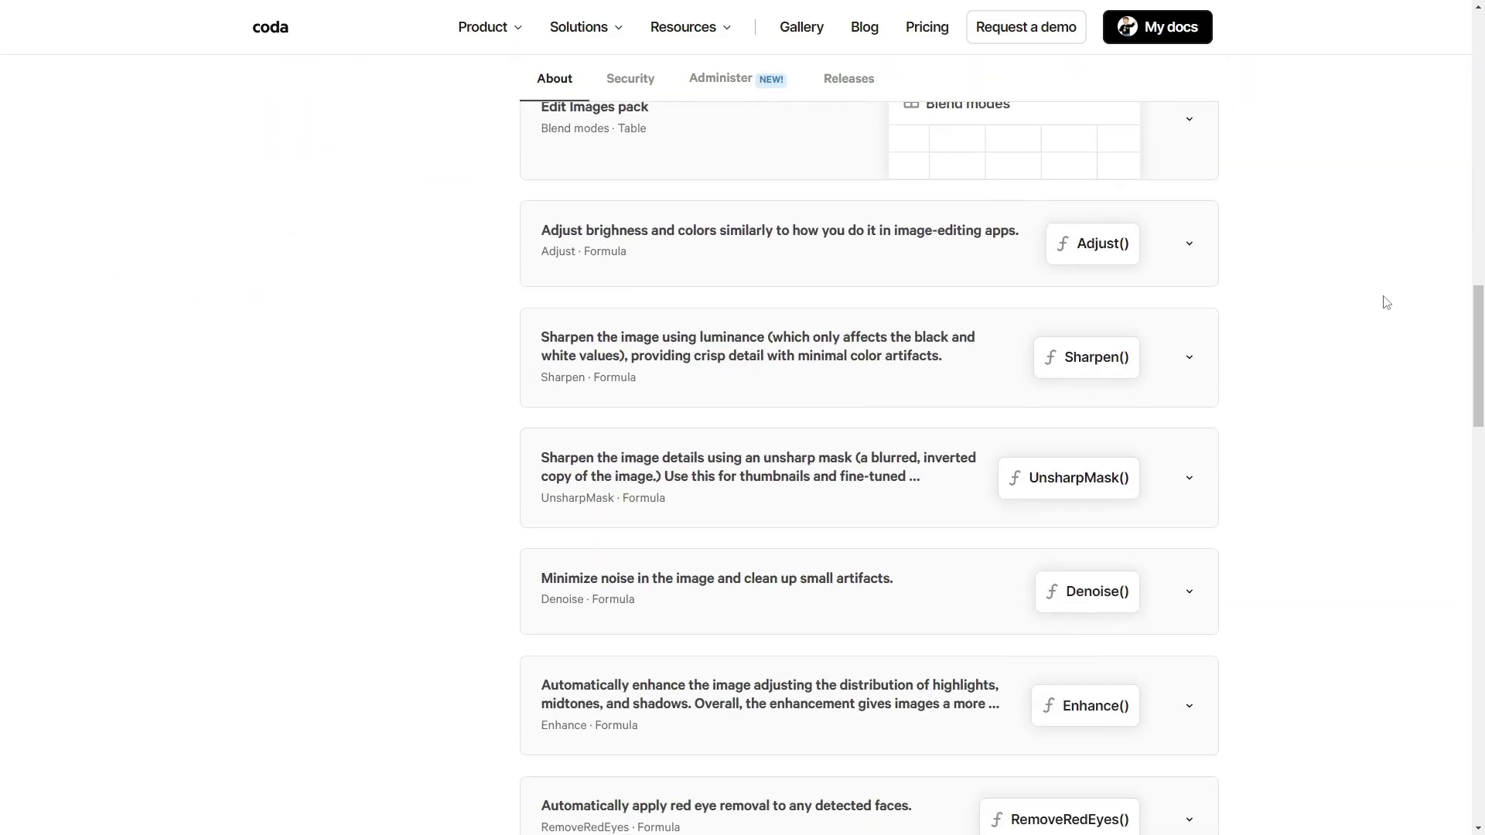
{"action": "scroll", "coordinate": [1387, 304], "scroll_direction": "down", "scroll_amount": 5}
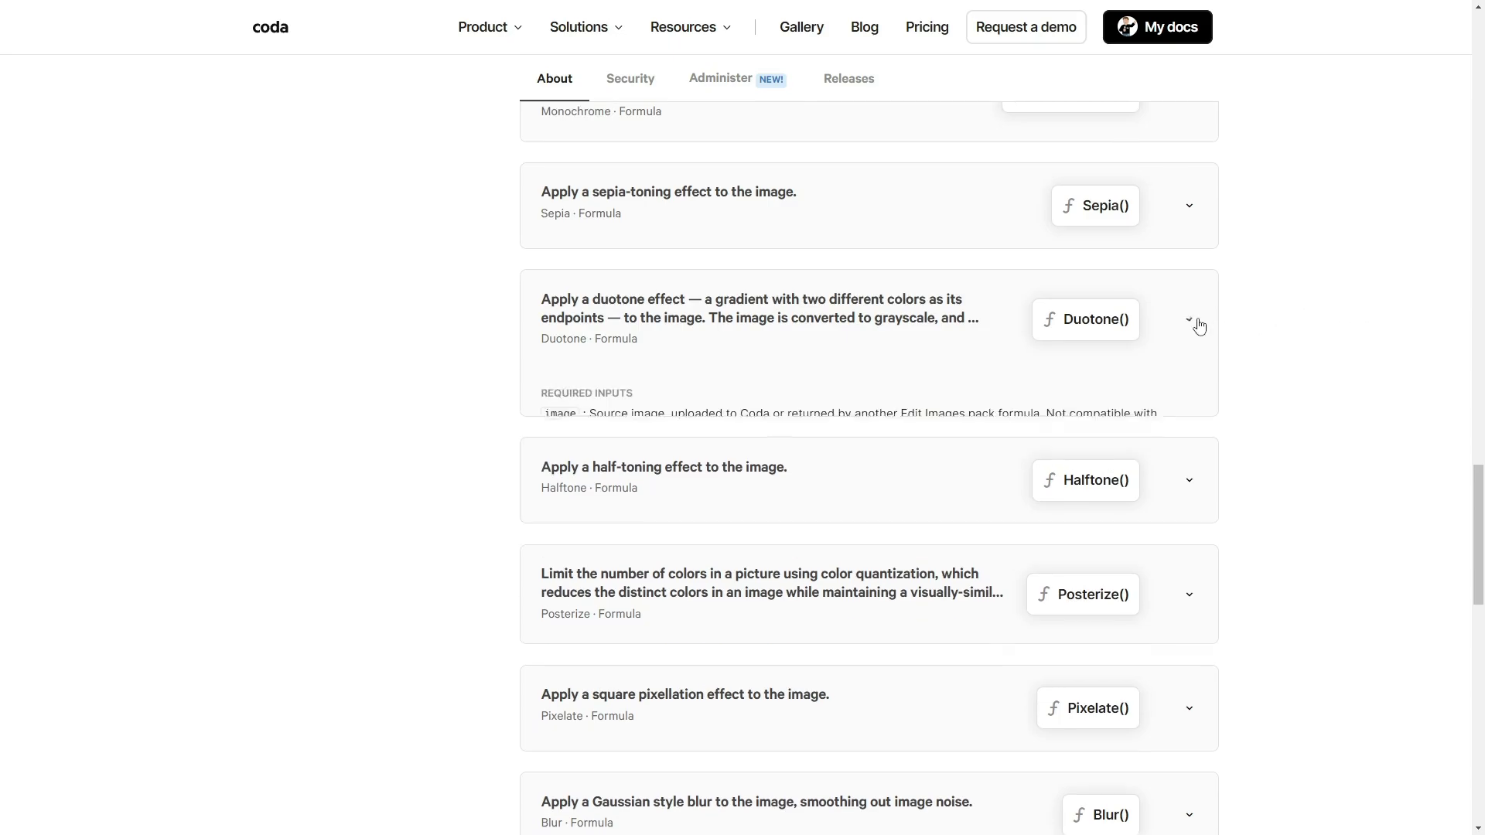
{"action": "left_click", "coordinate": [1199, 323]}
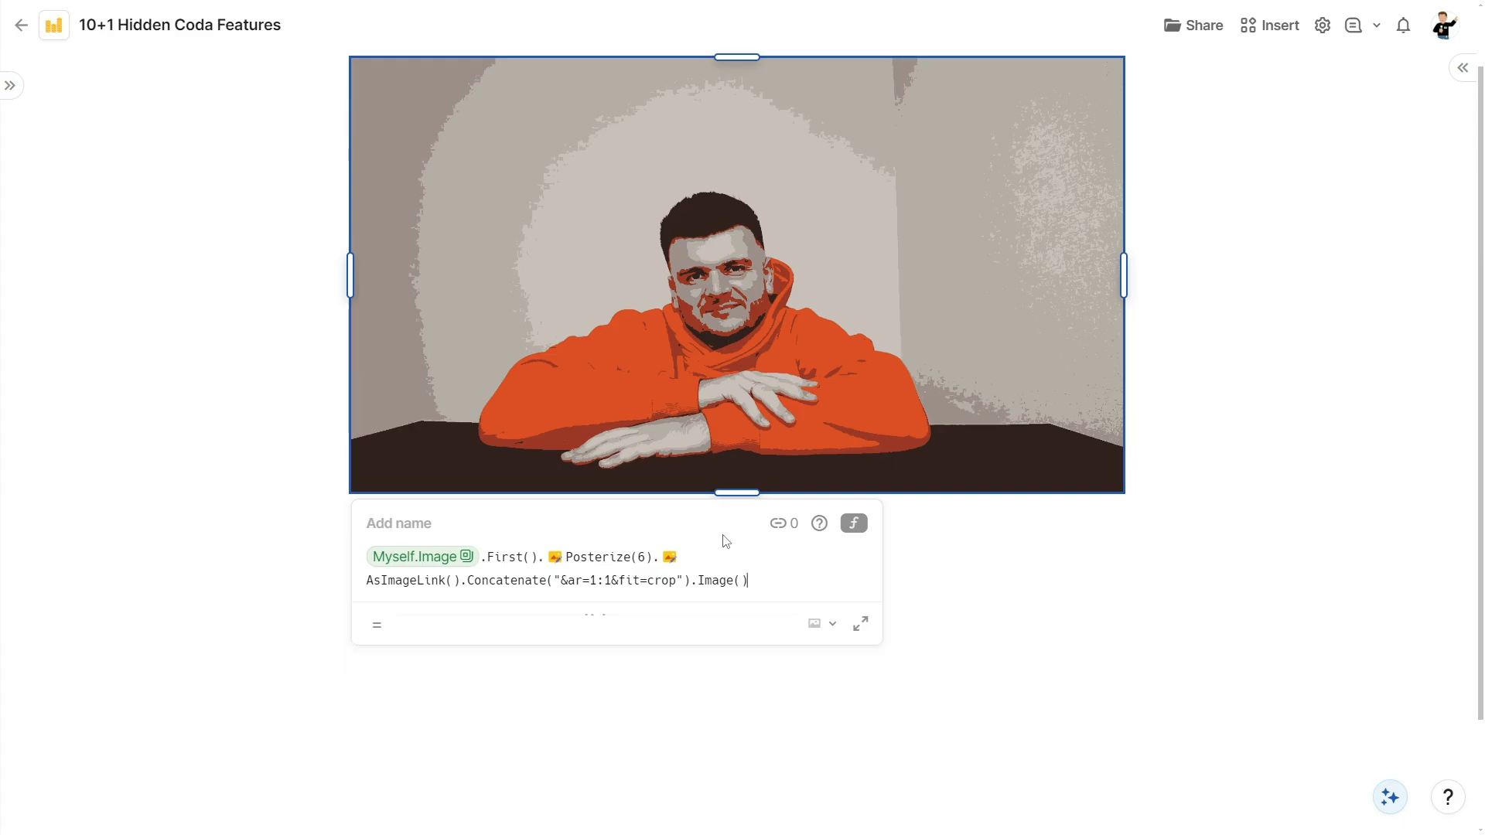
Step: Commit the image formula so the picture becomes square, cropped and posterized
{"action": "key", "text": "Return"}
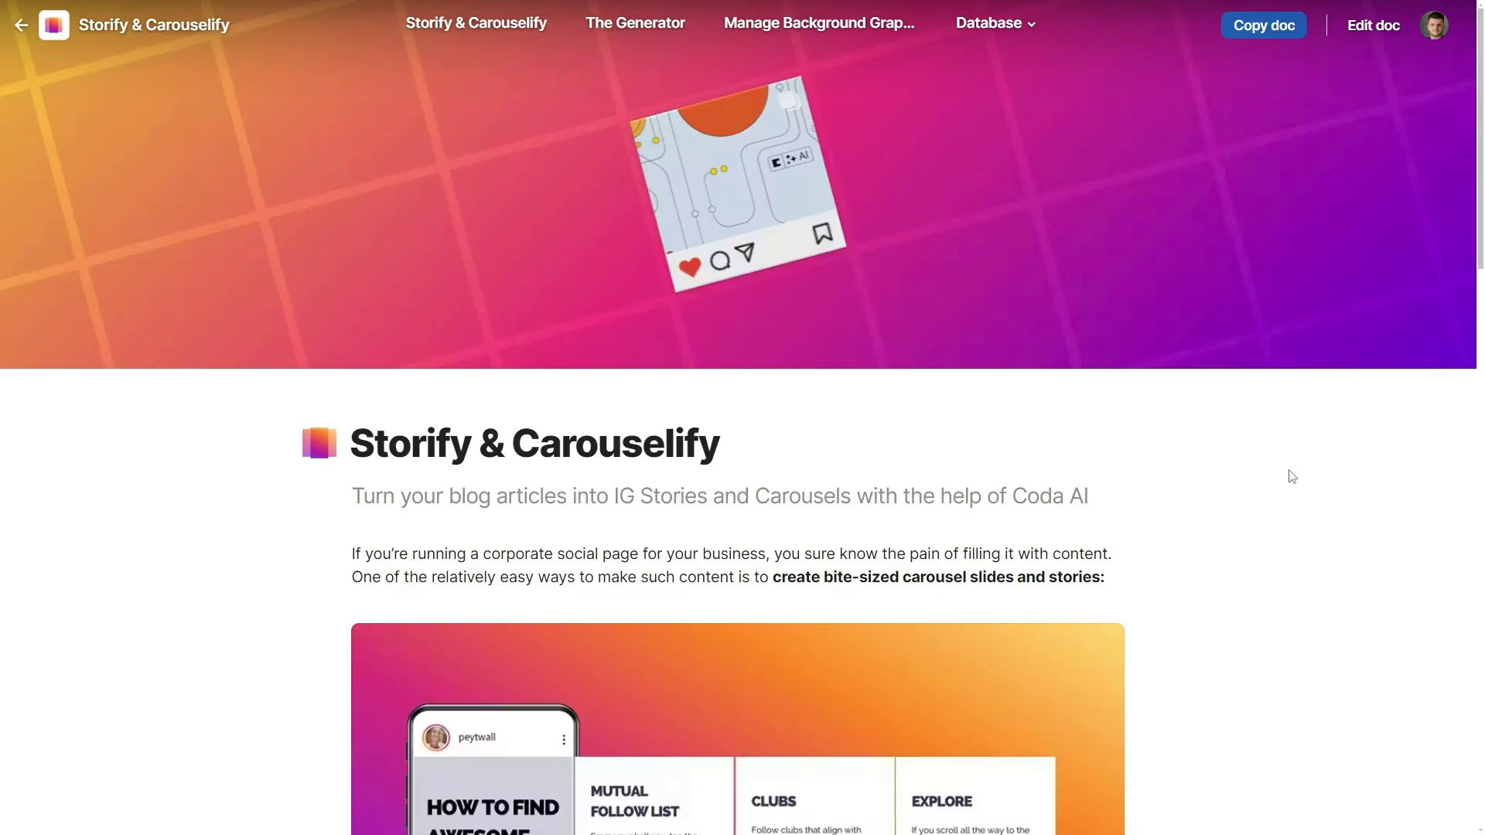
{"action": "scroll", "coordinate": [1292, 476], "scroll_direction": "down", "scroll_amount": 4}
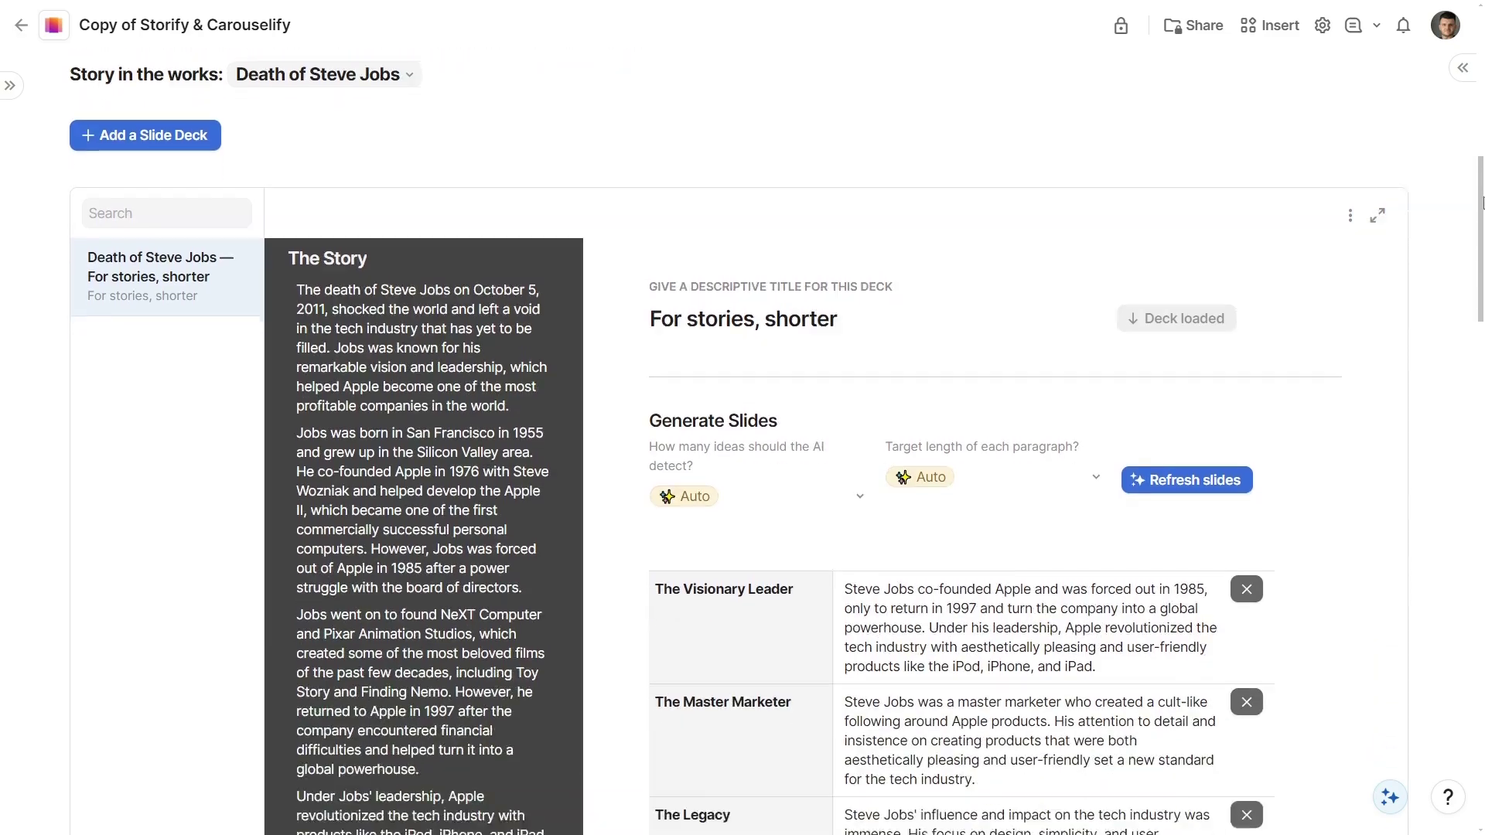
{"action": "scroll", "coordinate": [743, 449], "scroll_direction": "down", "scroll_amount": 3}
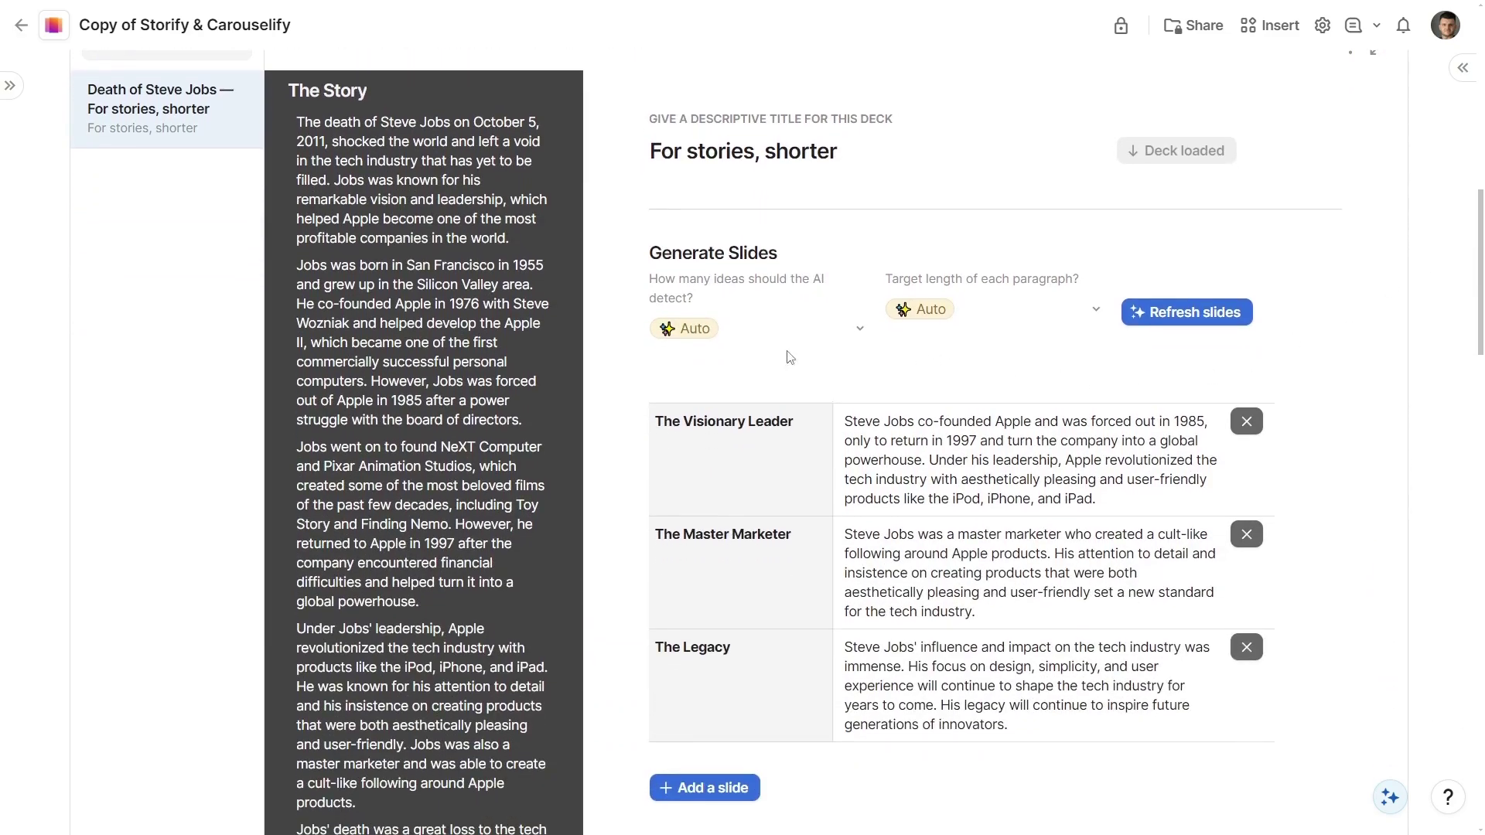
Step: Pick American Typewriter as the Sample Carousel Slides — 5 max title font, then close the details
{"action": "scroll", "coordinate": [1453, 291], "scroll_direction": "down", "scroll_amount": 10}
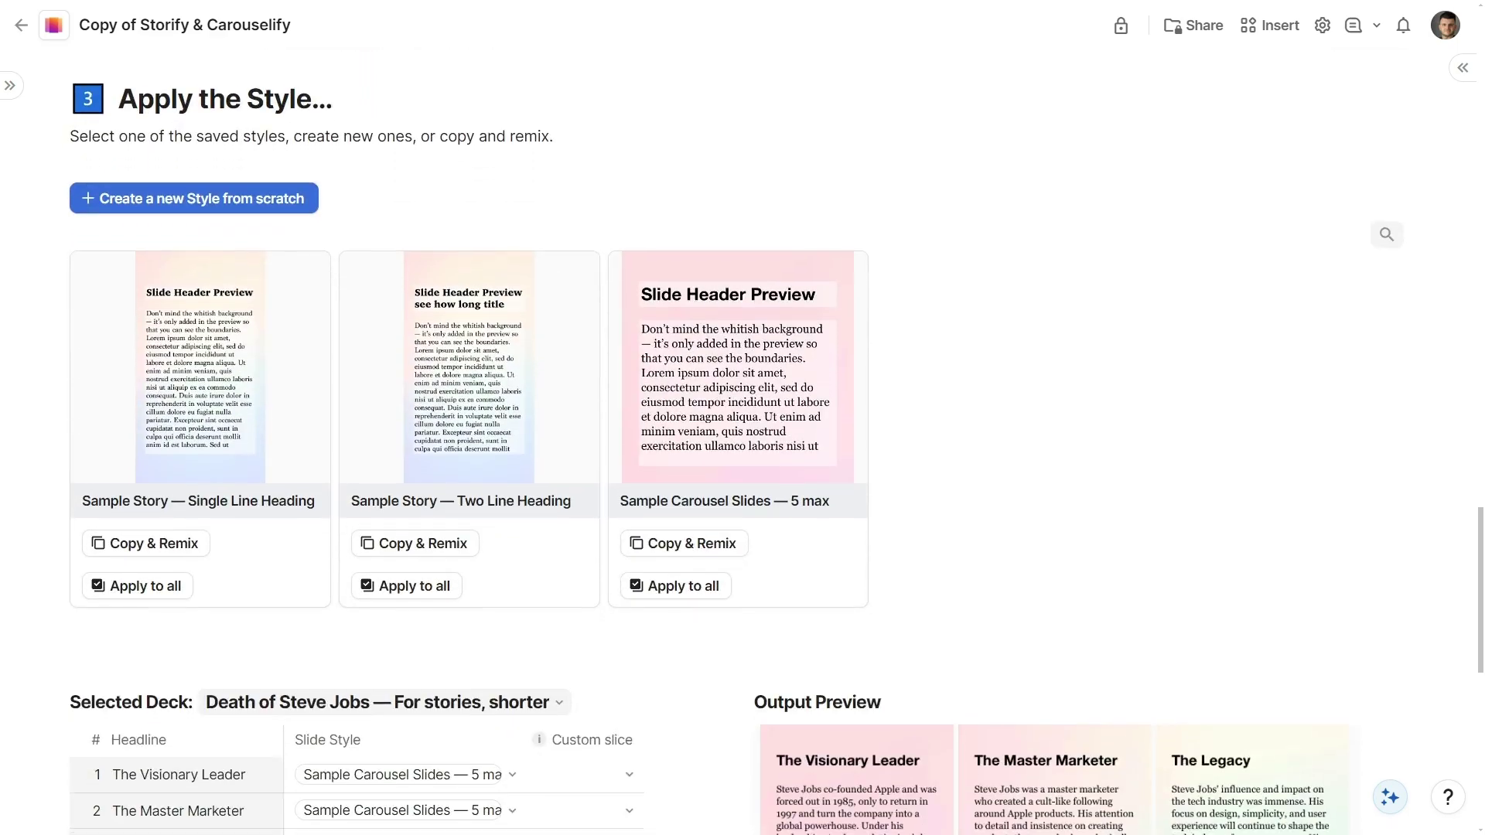
{"action": "left_click", "coordinate": [771, 428]}
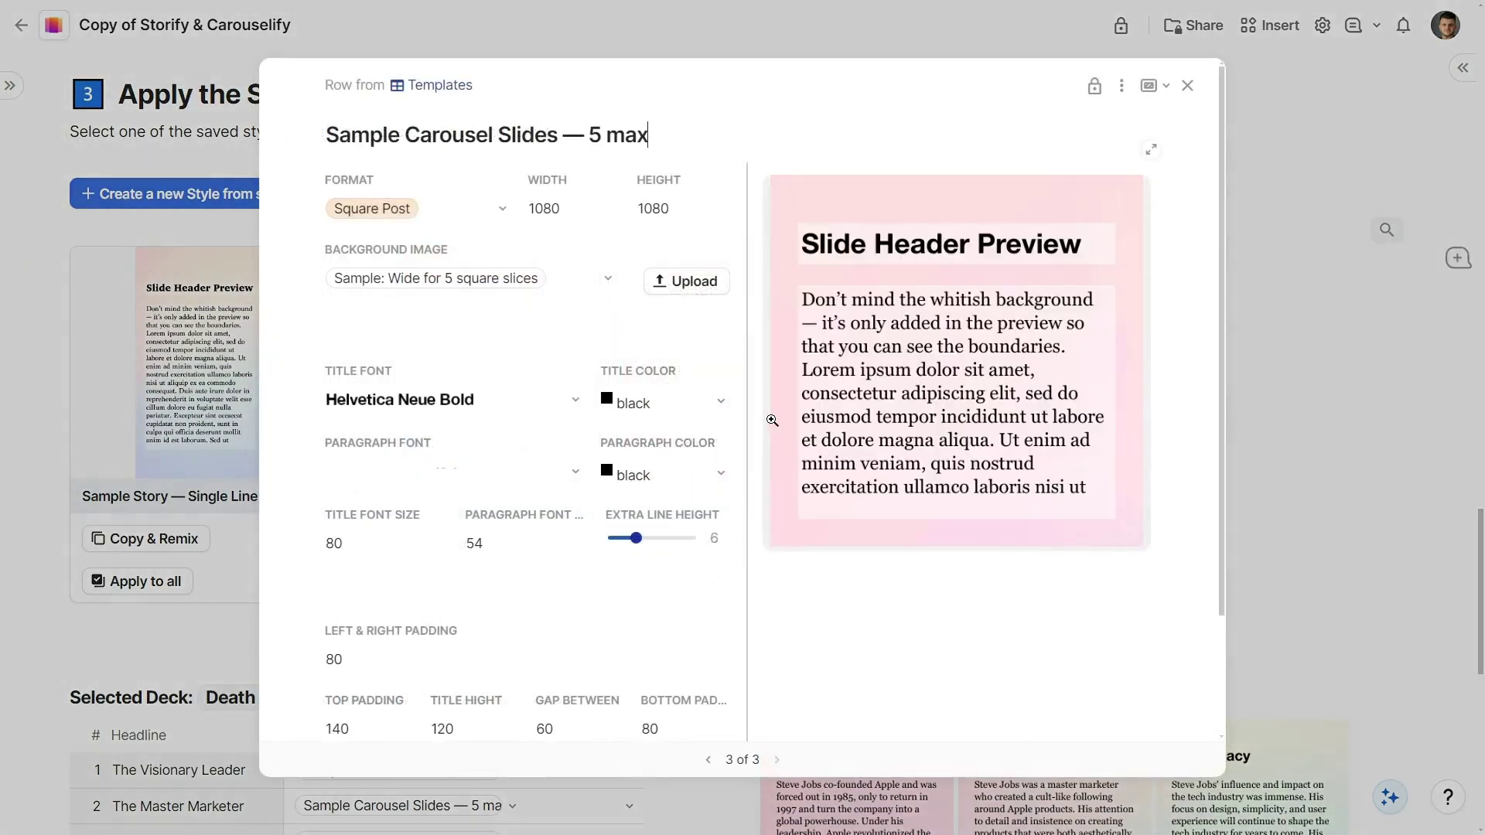
{"action": "left_click", "coordinate": [519, 418]}
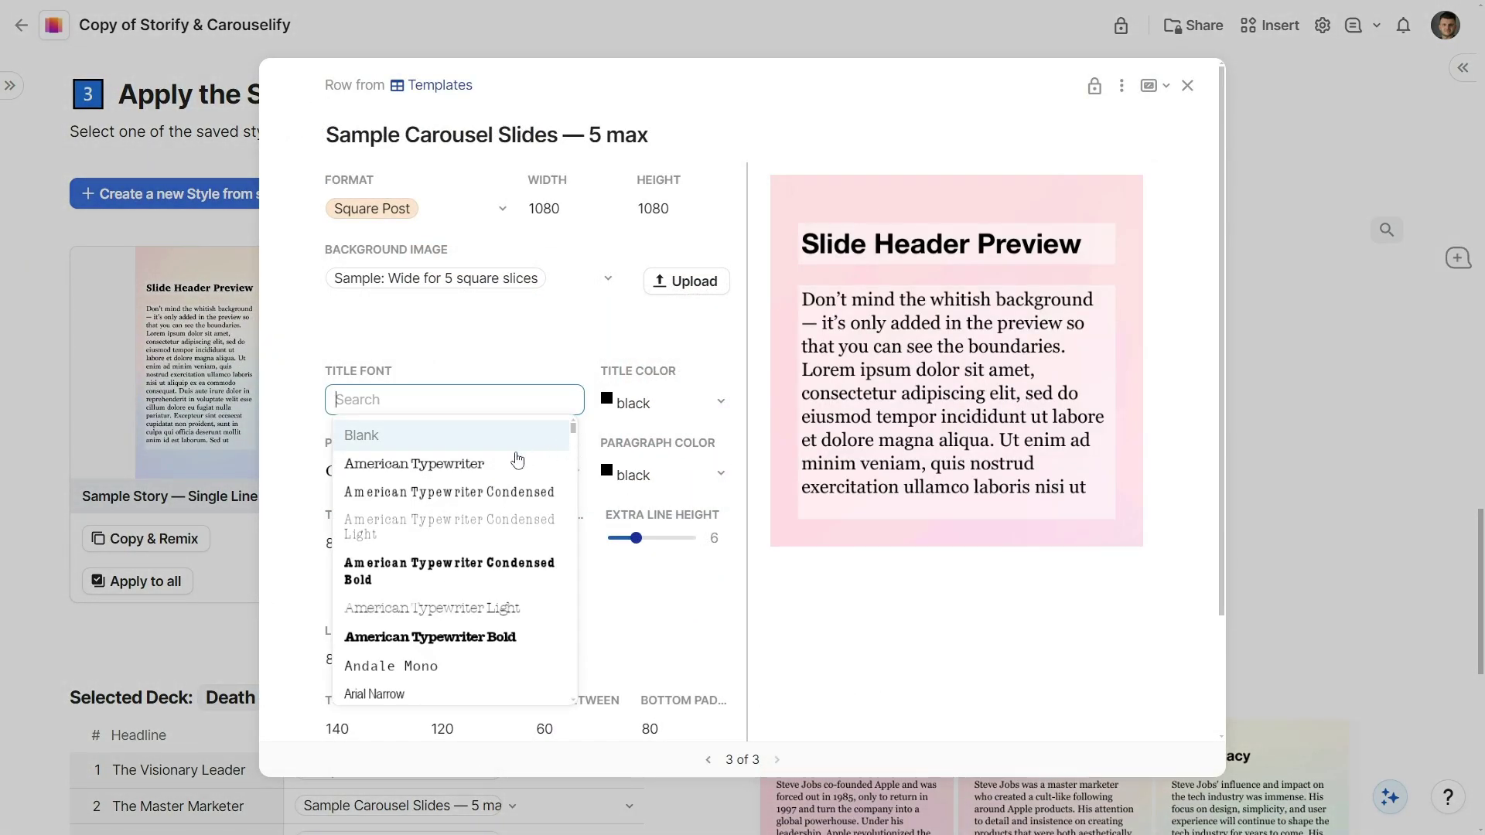
{"action": "left_click", "coordinate": [521, 461]}
{"action": "left_click", "coordinate": [1433, 507]}
{"action": "scroll", "coordinate": [1432, 507], "scroll_direction": "down", "scroll_amount": 2}
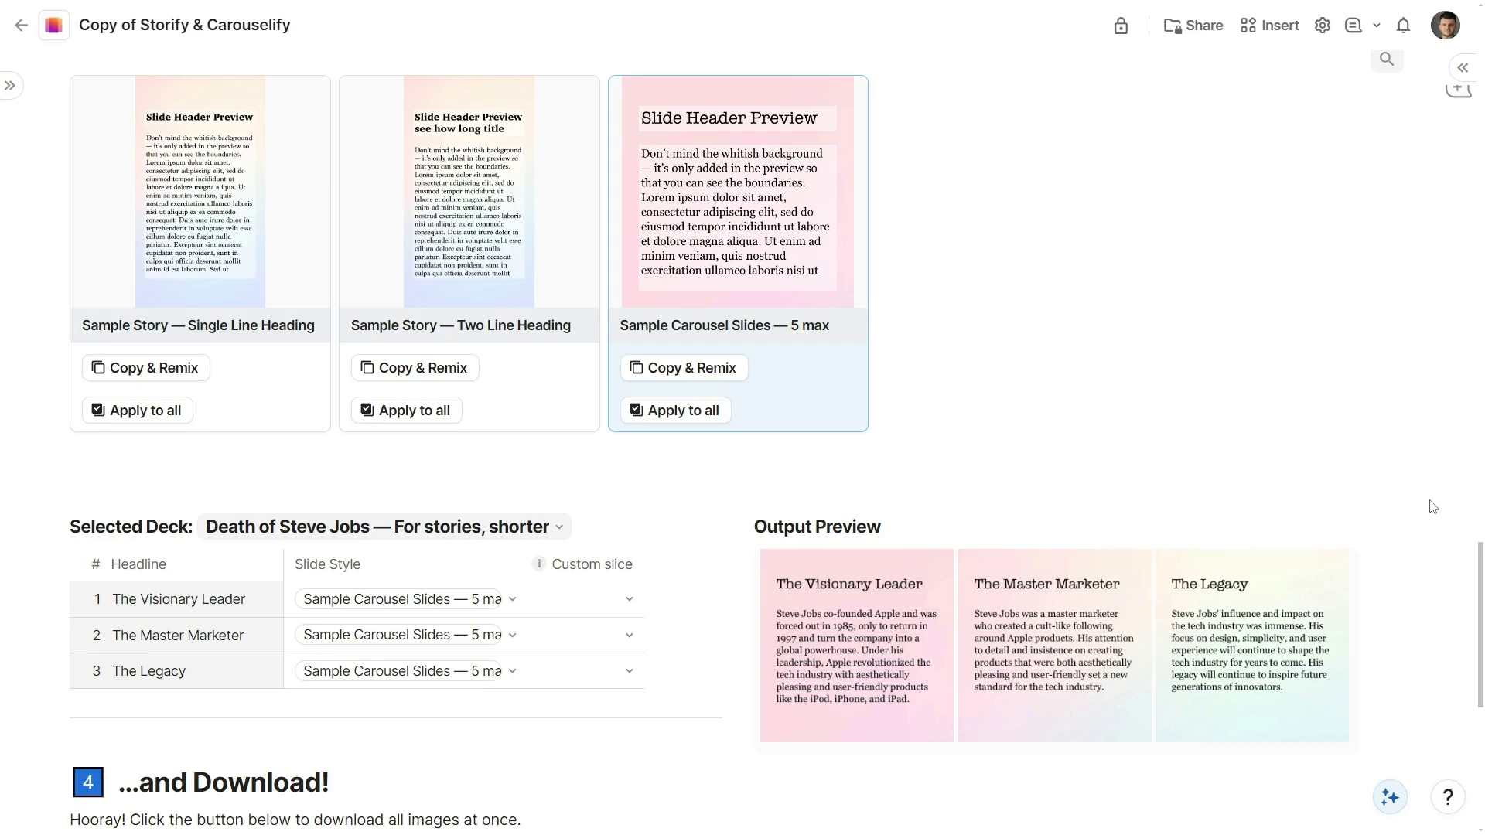